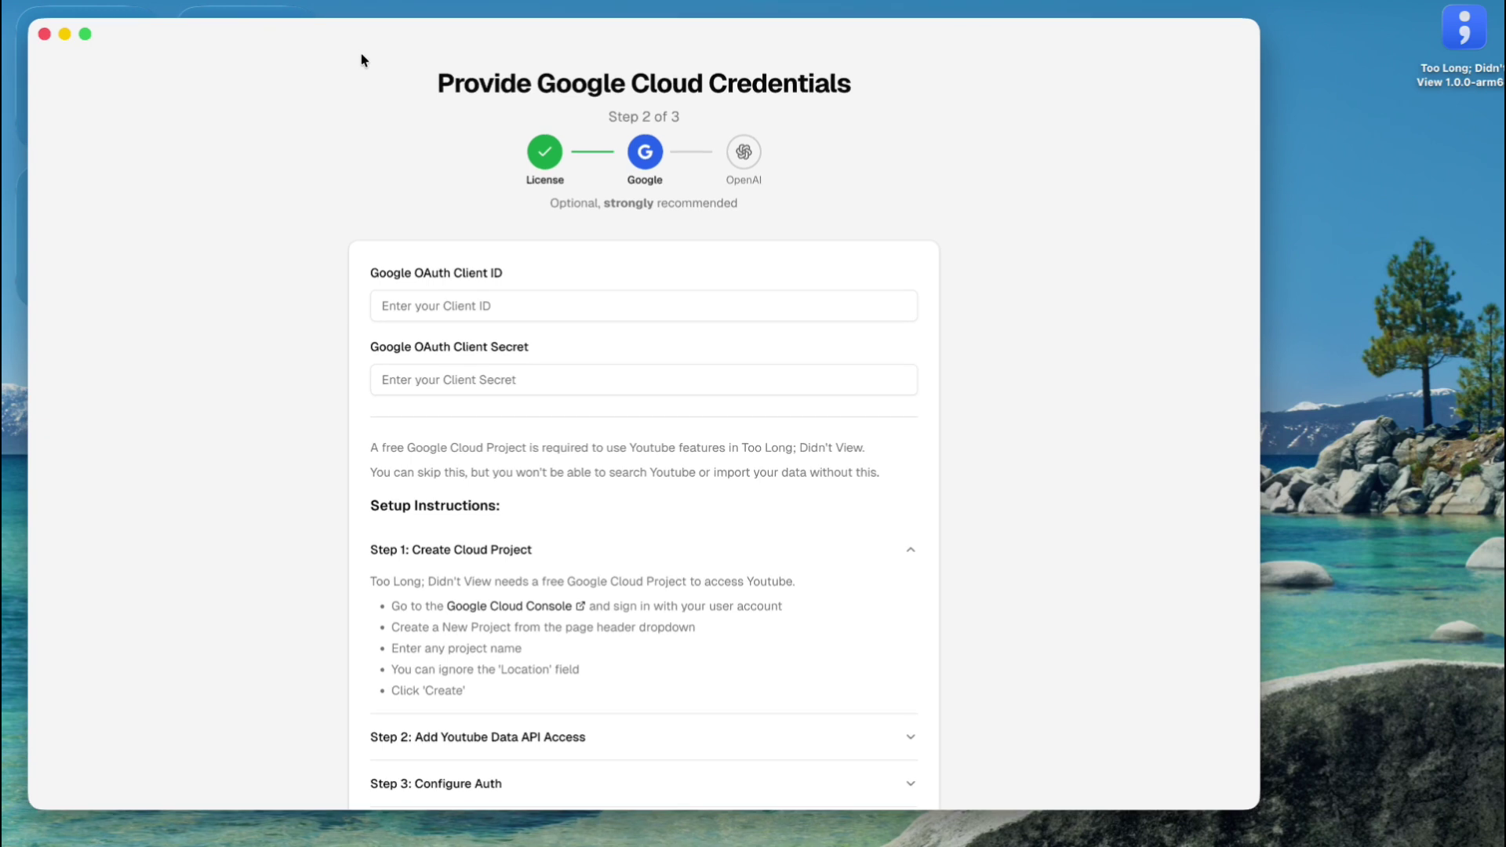
- Narrow the wizard window from its corner and reposition it by its title bar
drag(1258, 808, 1059, 835)
drag(379, 47, 357, 24)
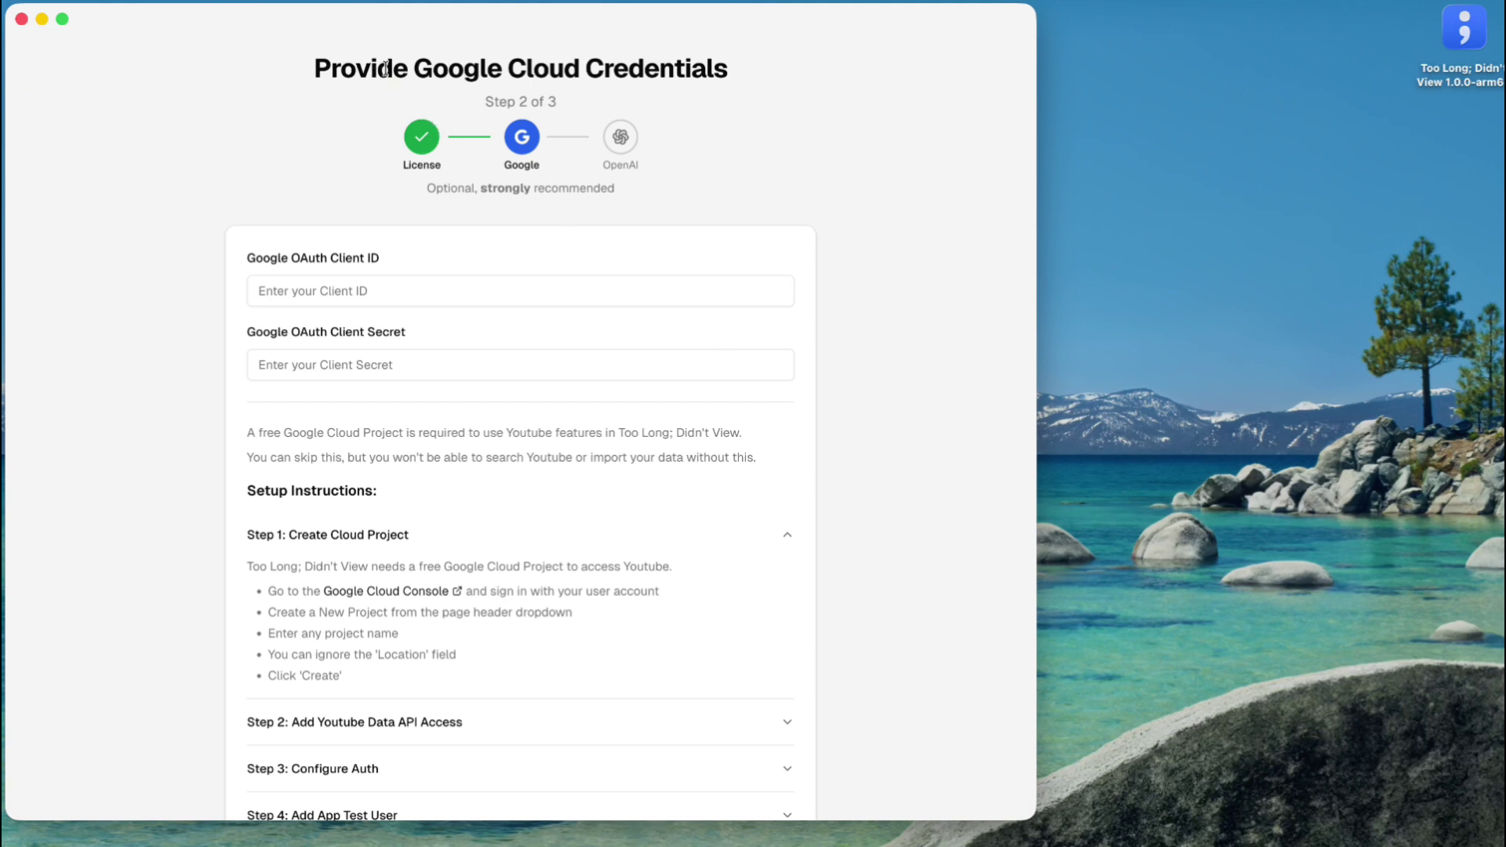
drag(545, 18, 541, 26)
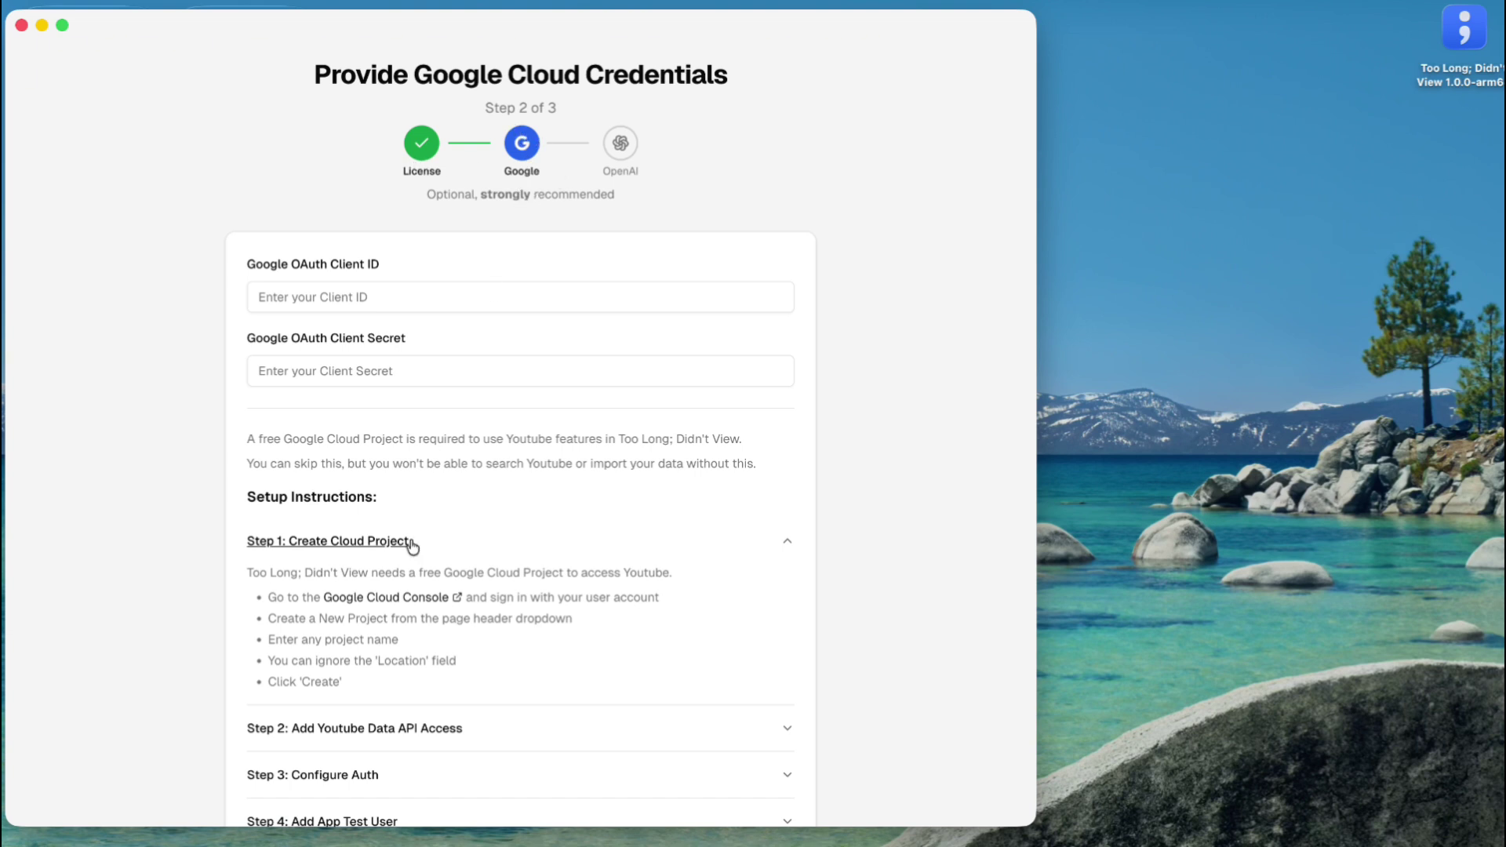
mouse_move(437, 29)
mouse_down()
mouse_move(459, 12)
mouse_move(438, 20)
mouse_up()
drag(1034, 814, 906, 841)
- Scroll down through the Google credentials setup instructions and back up
scroll(396, 596, down, 3)
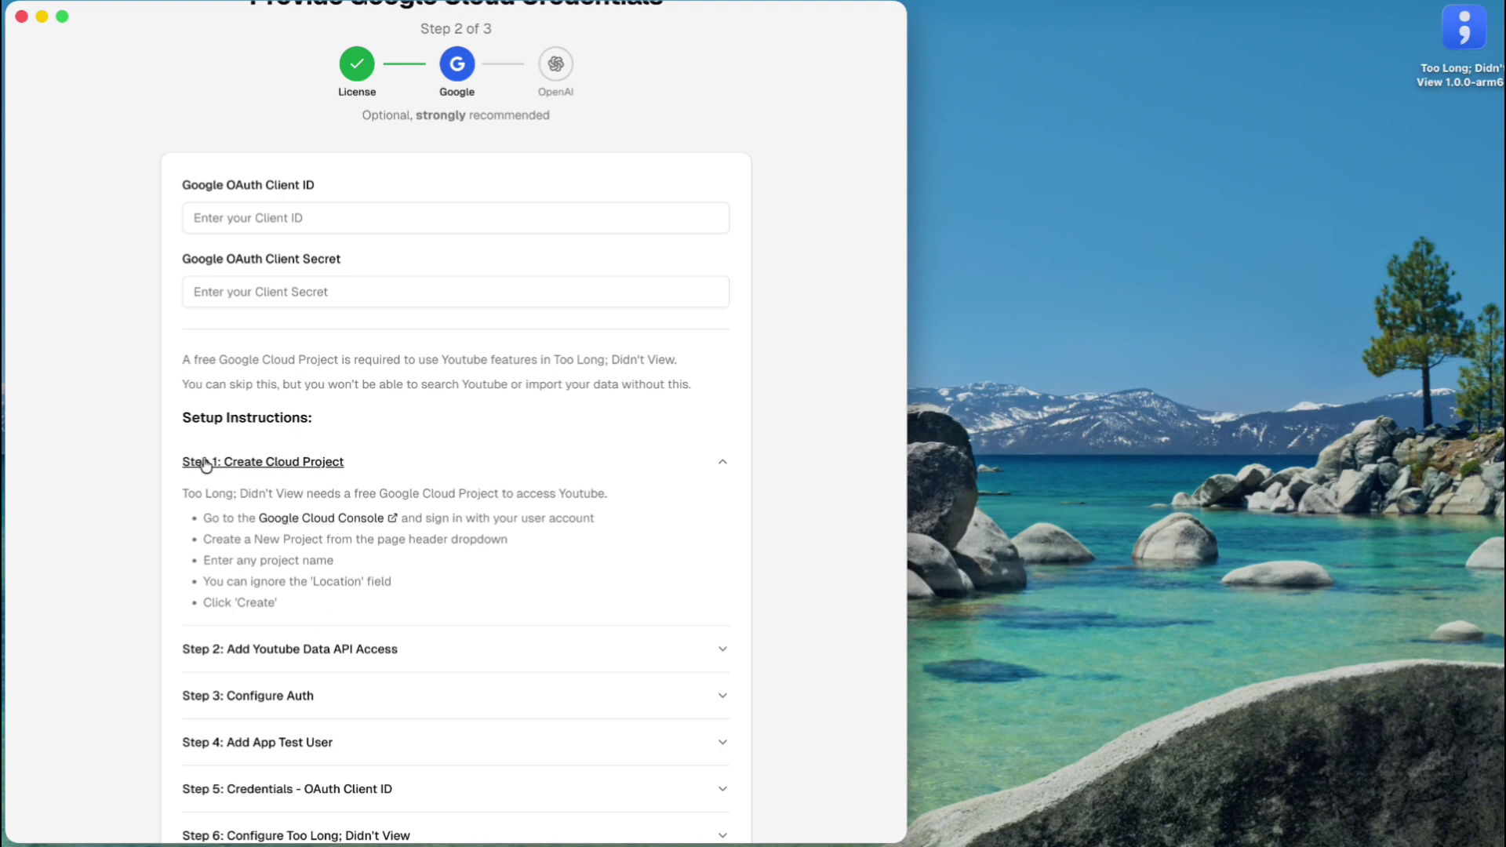
scroll(335, 500, down, 1)
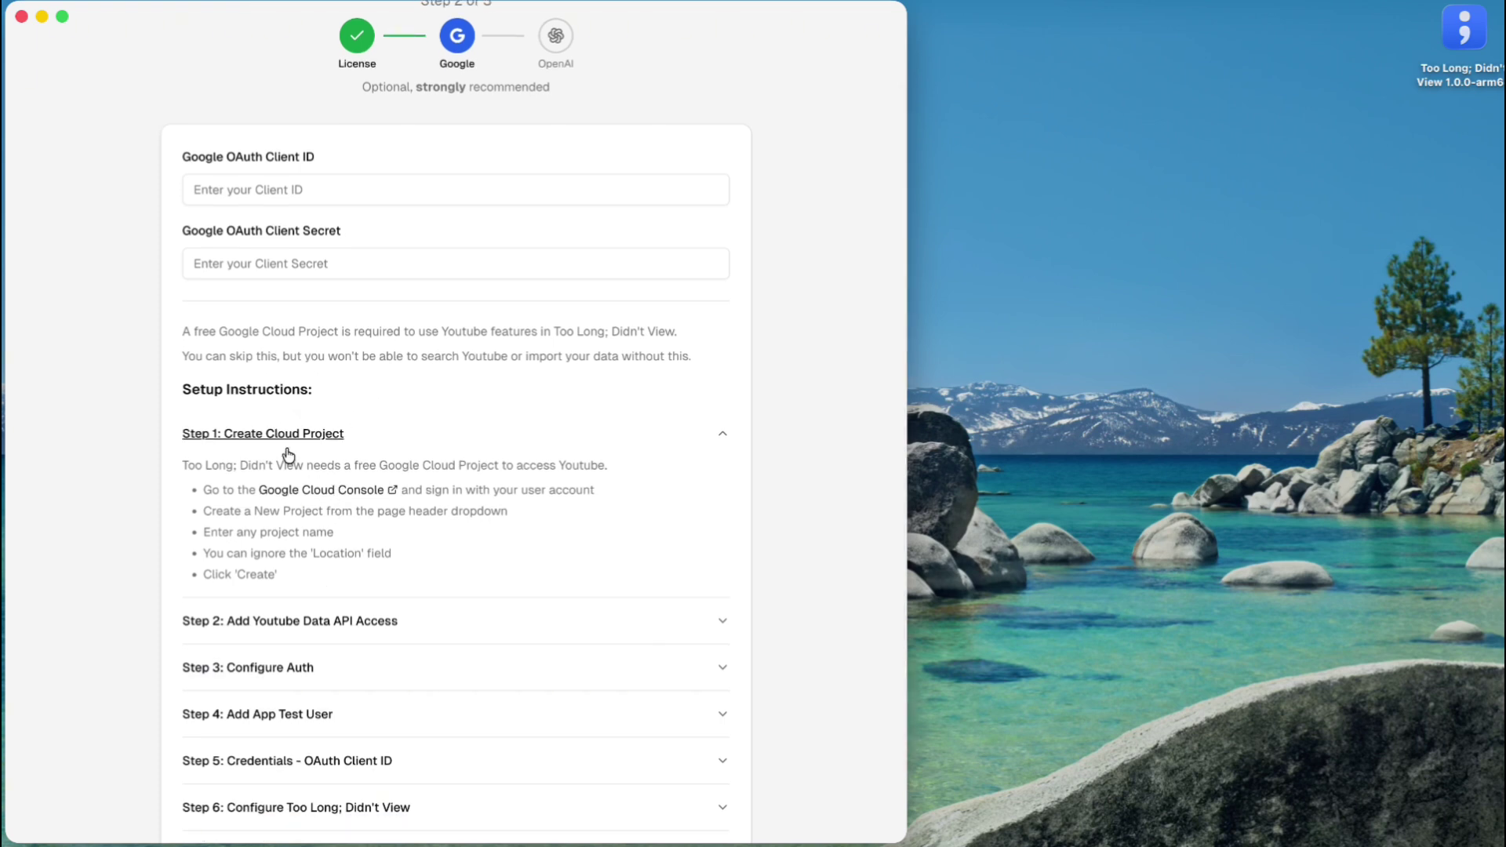
scroll(353, 447, up, 2)
scroll(367, 508, up, 1)
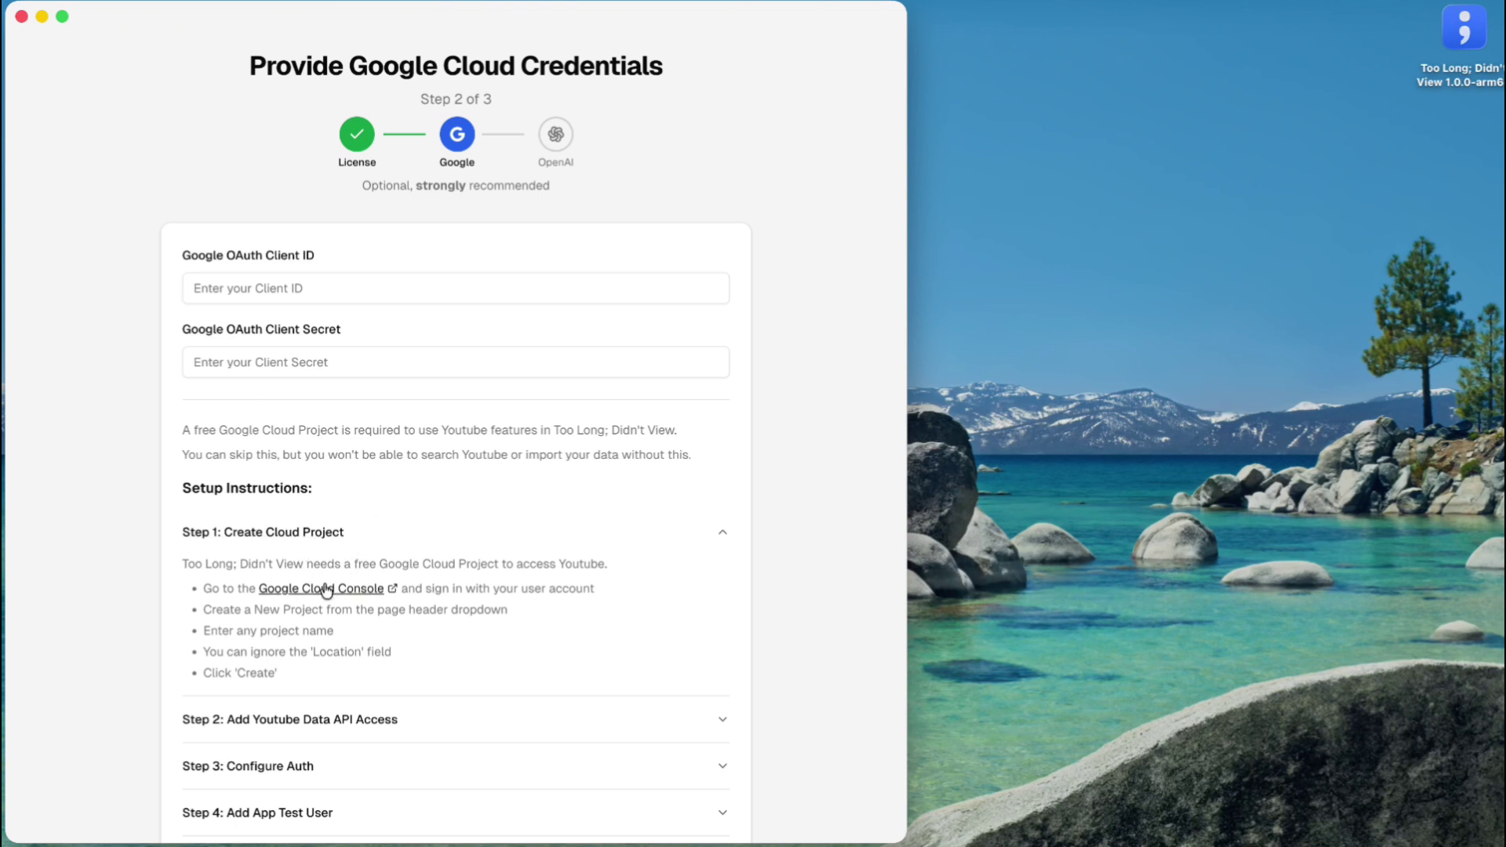
- Open the Google Cloud Console link and place the shrunken Chrome window beside the wizard
click(326, 590)
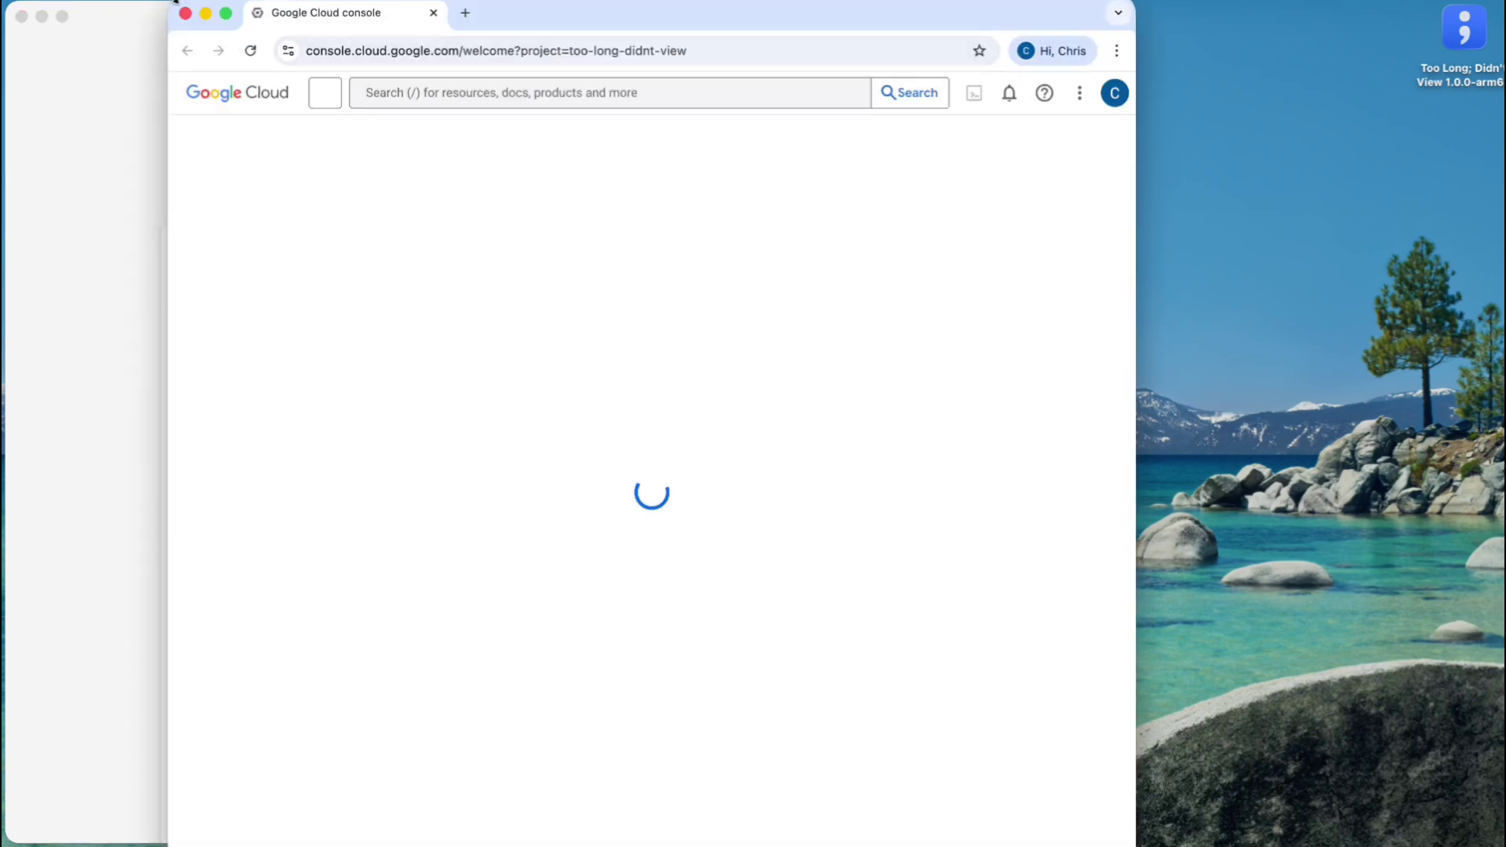
drag(174, 2, 281, 55)
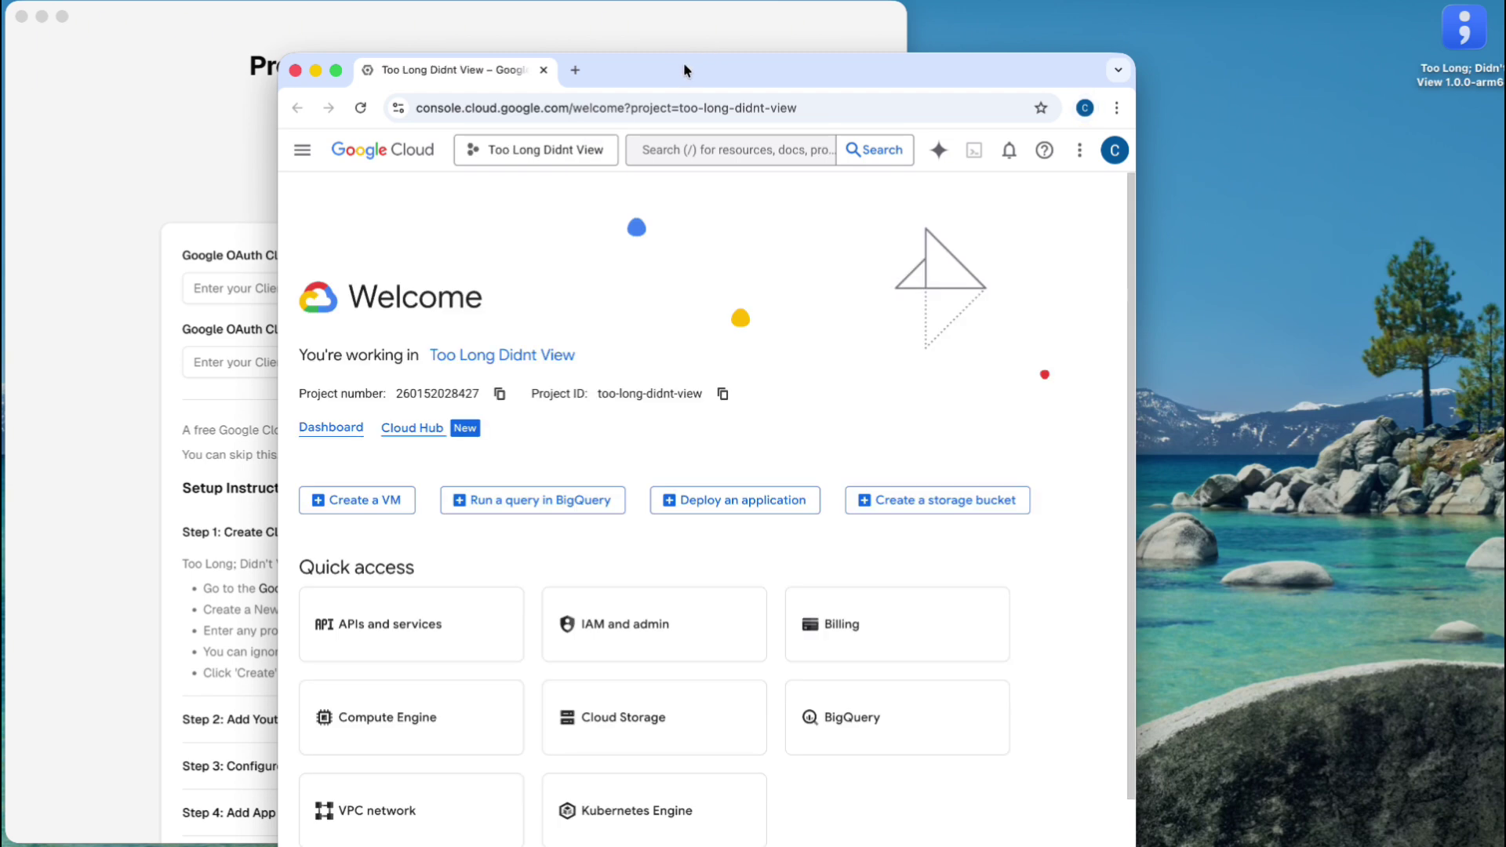
drag(681, 69, 1031, 43)
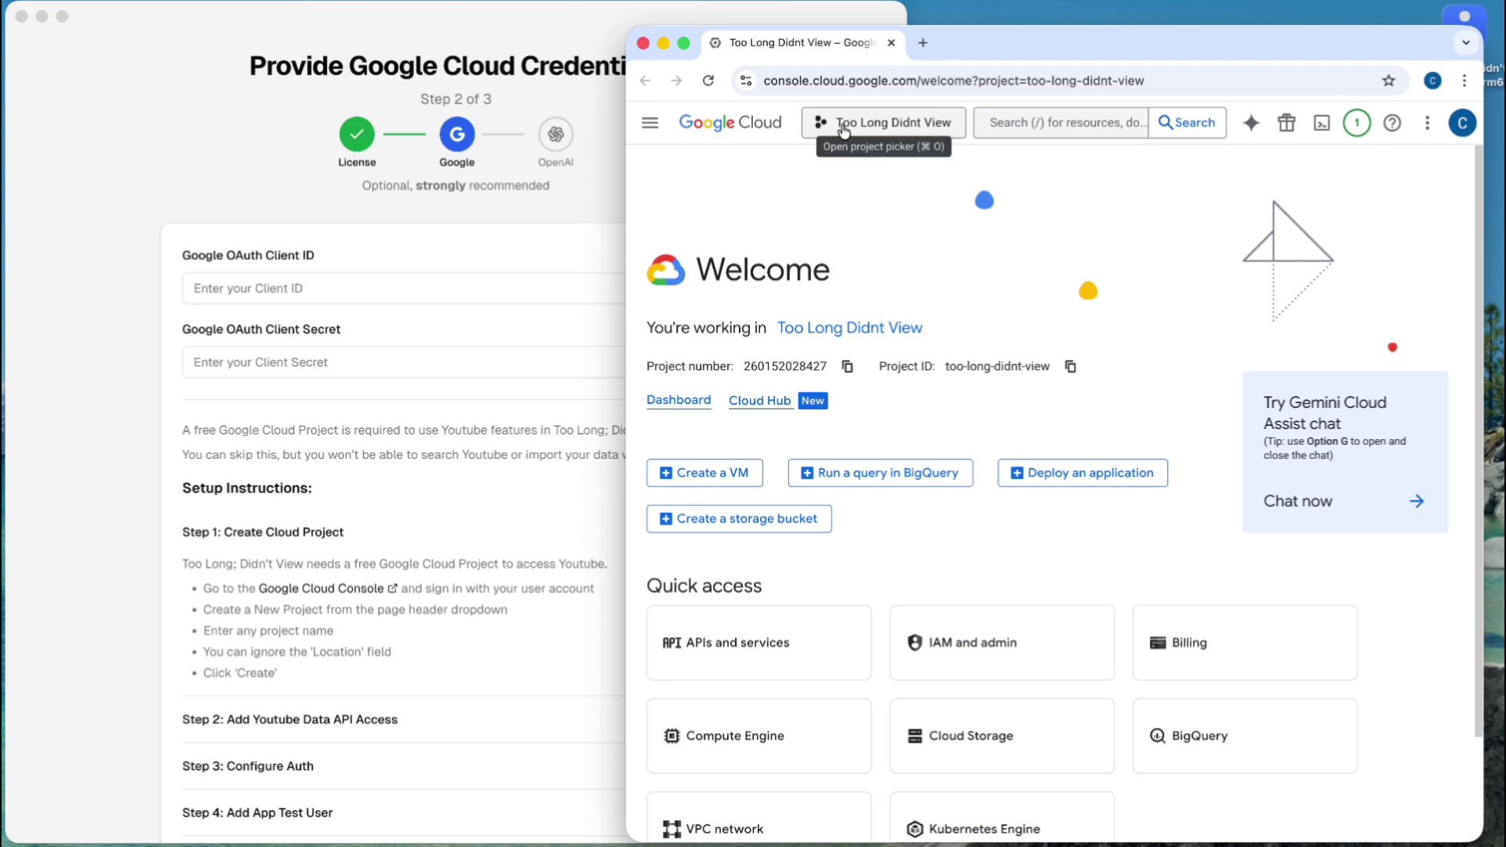
- Create a new Google Cloud project named 'TLDV Demo' from the project picker
click(867, 126)
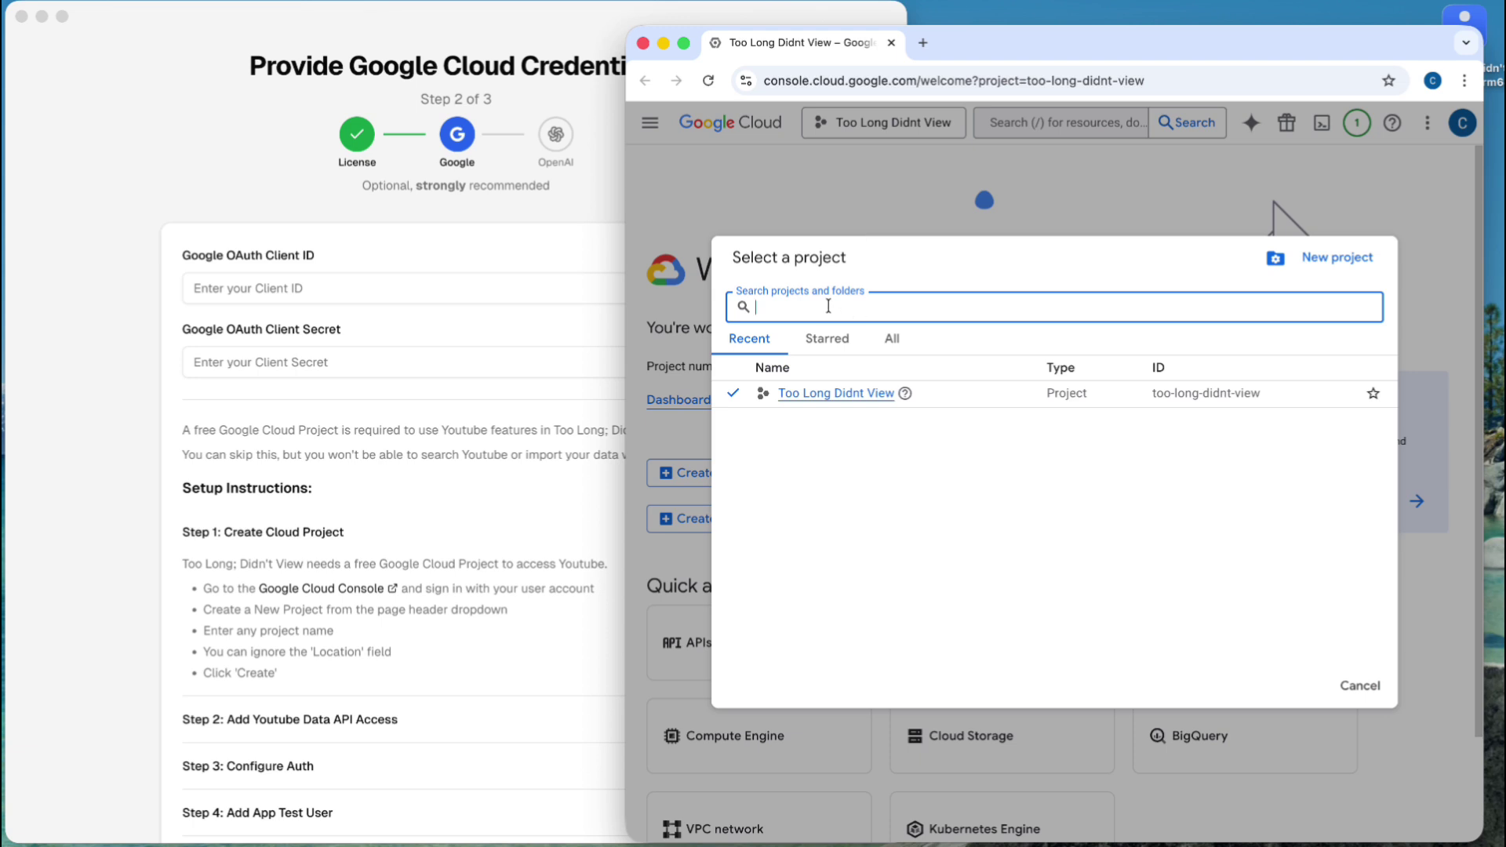
click(1334, 258)
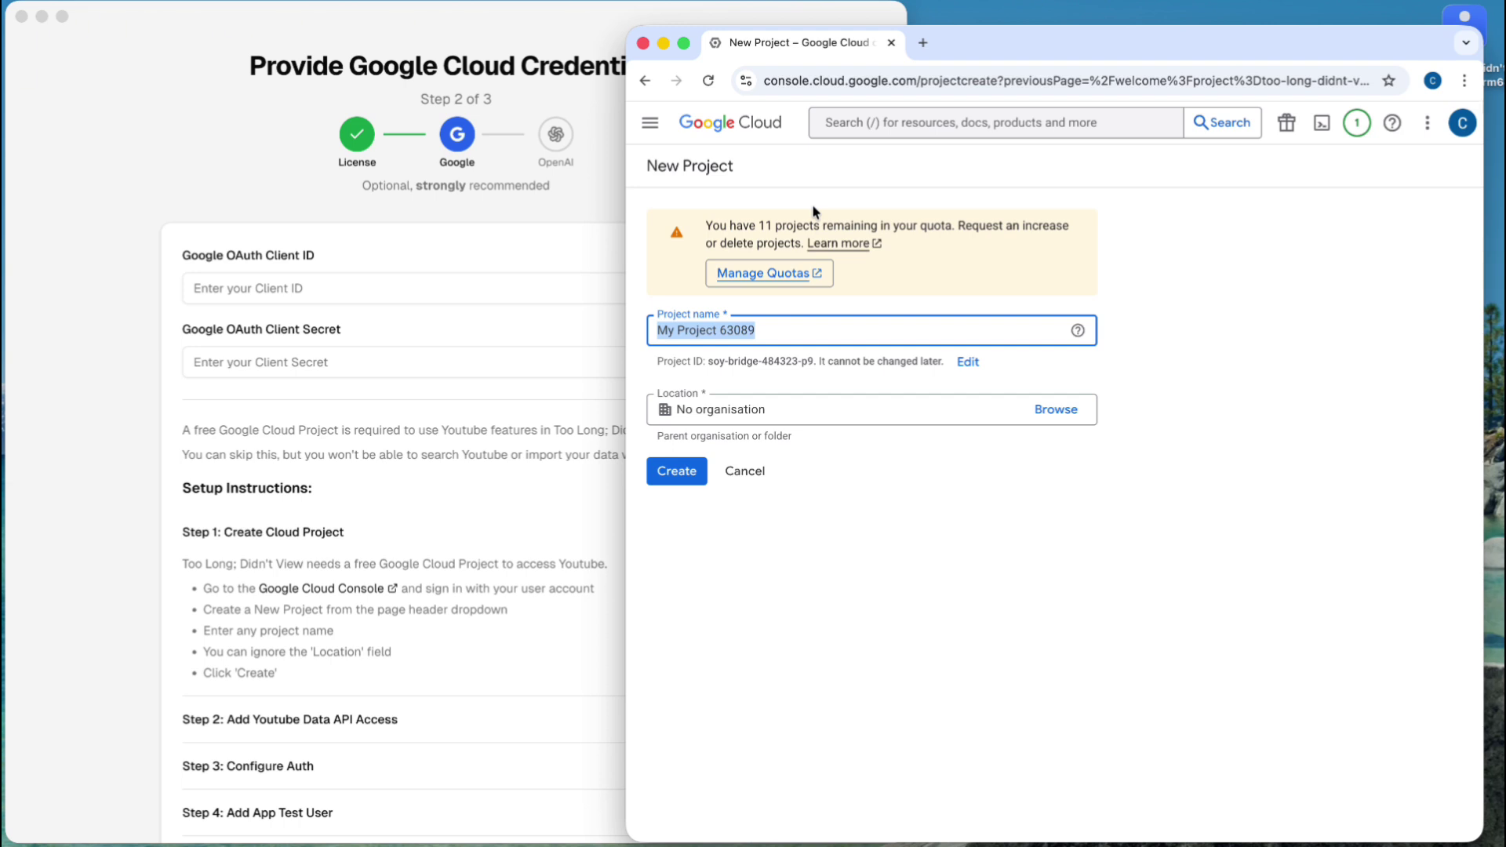
text(TLDV Demo)
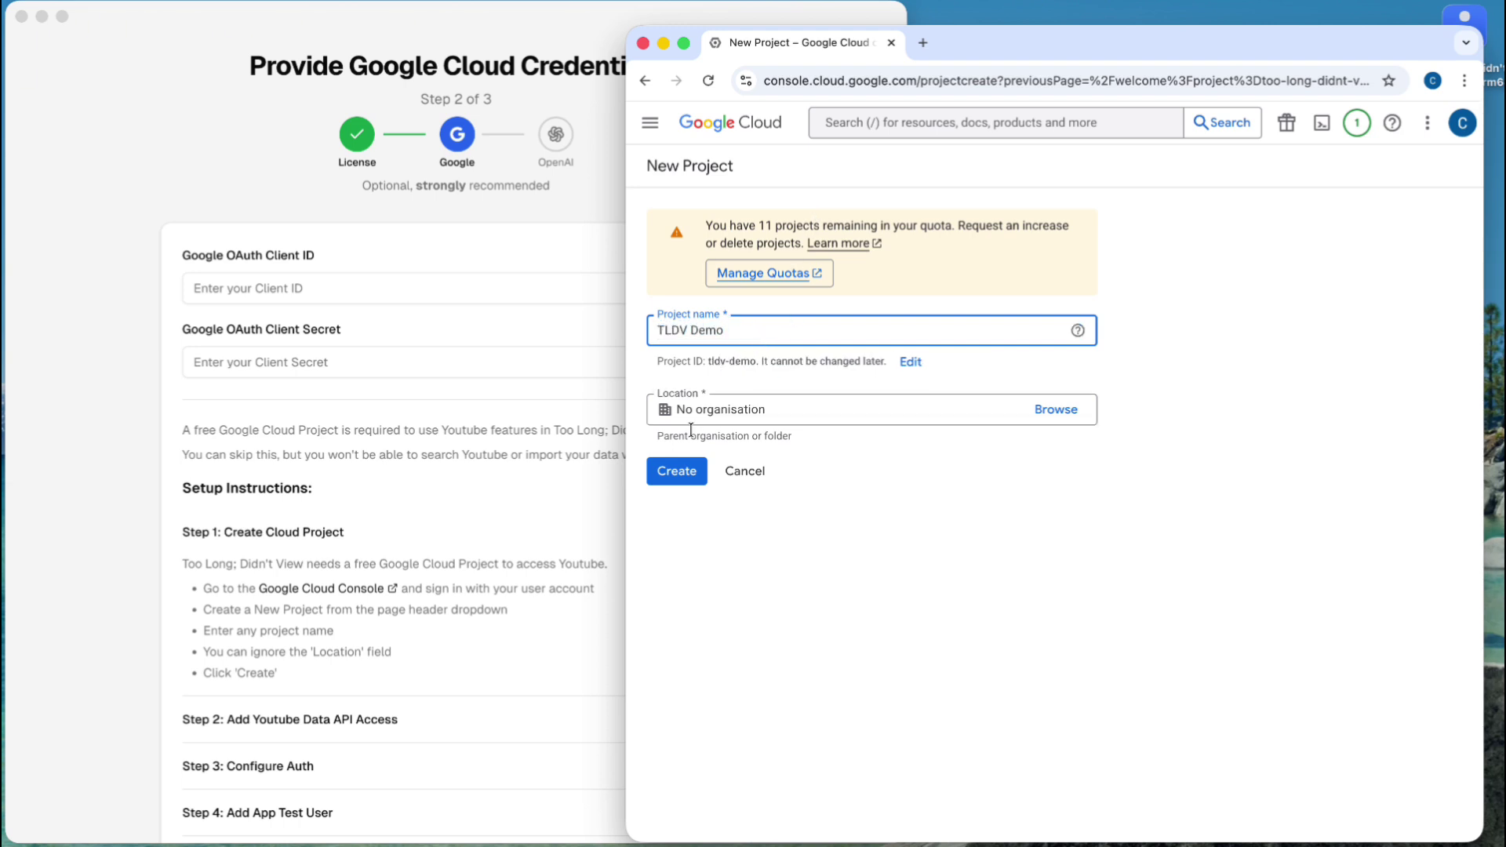
click(688, 471)
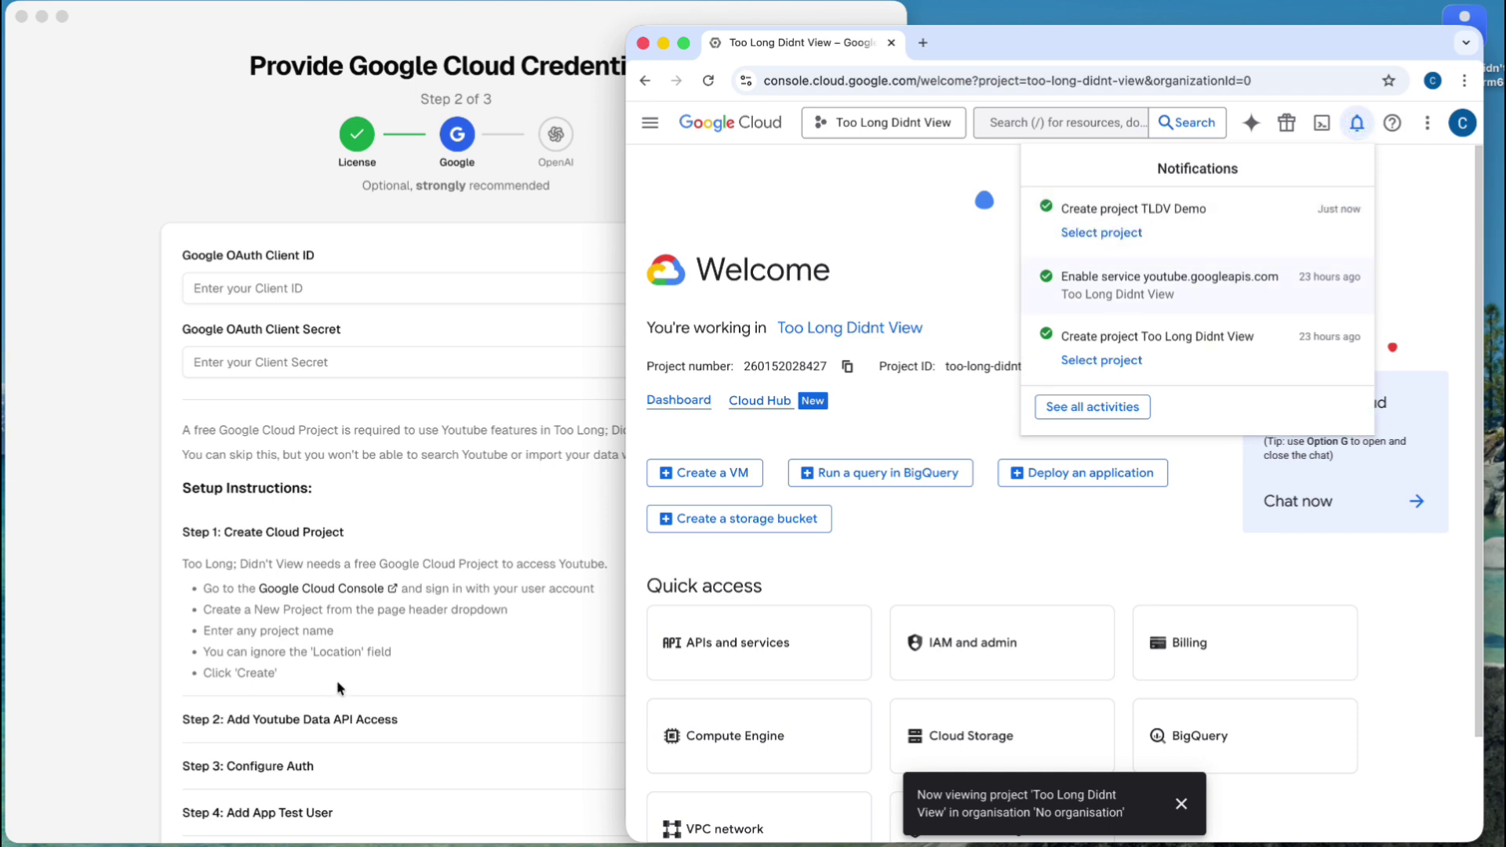
- In the wizard, collapse Step 1 and expand the Add Youtube Data API Access step
click(344, 631)
click(282, 533)
click(287, 579)
scroll(287, 581, down, 3)
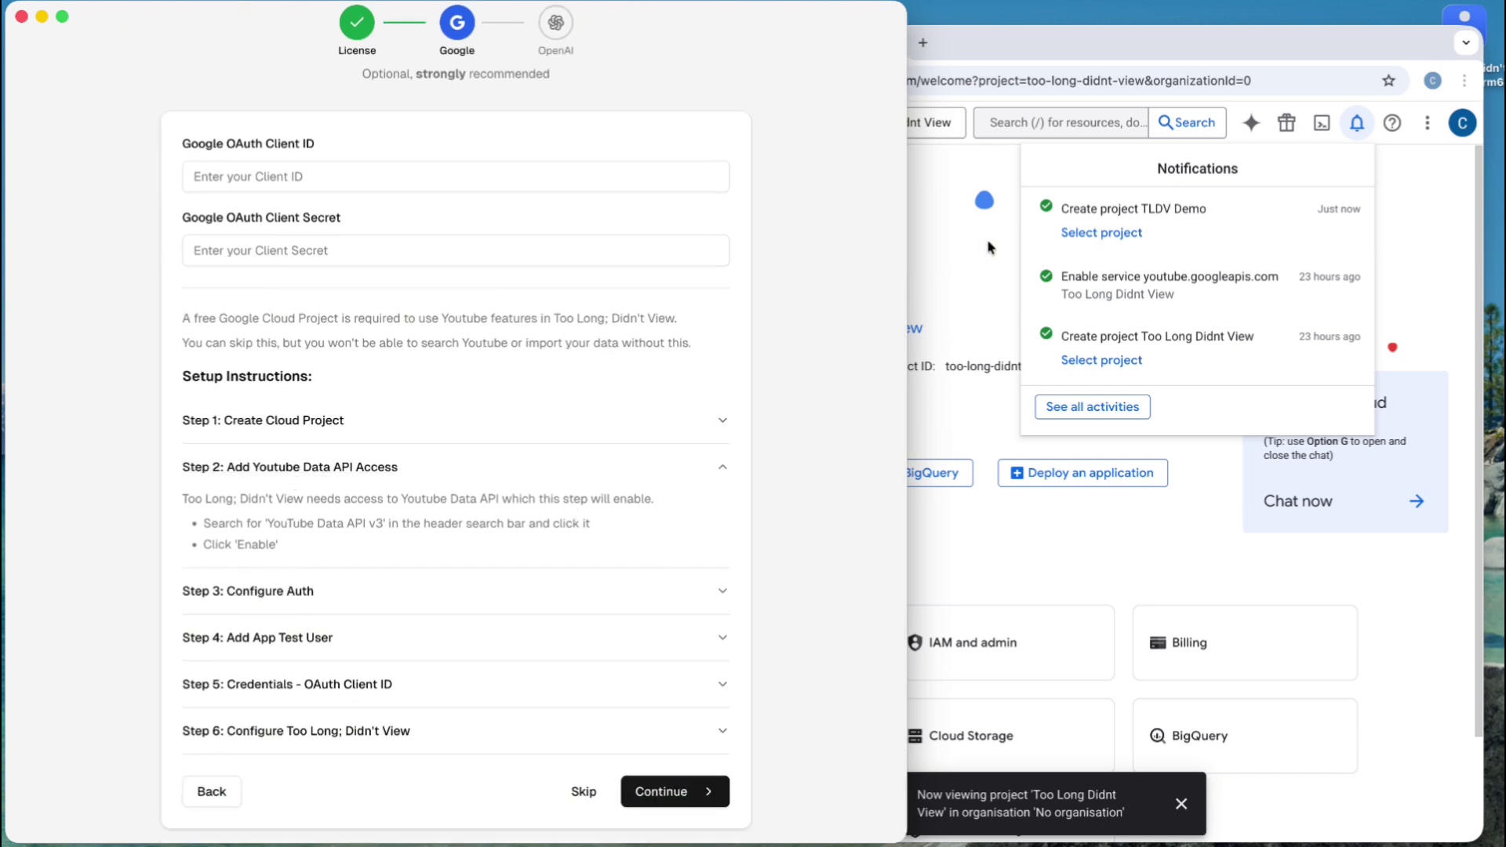
- Dismiss the console notifications and switch the active project to TLDV Demo
click(960, 165)
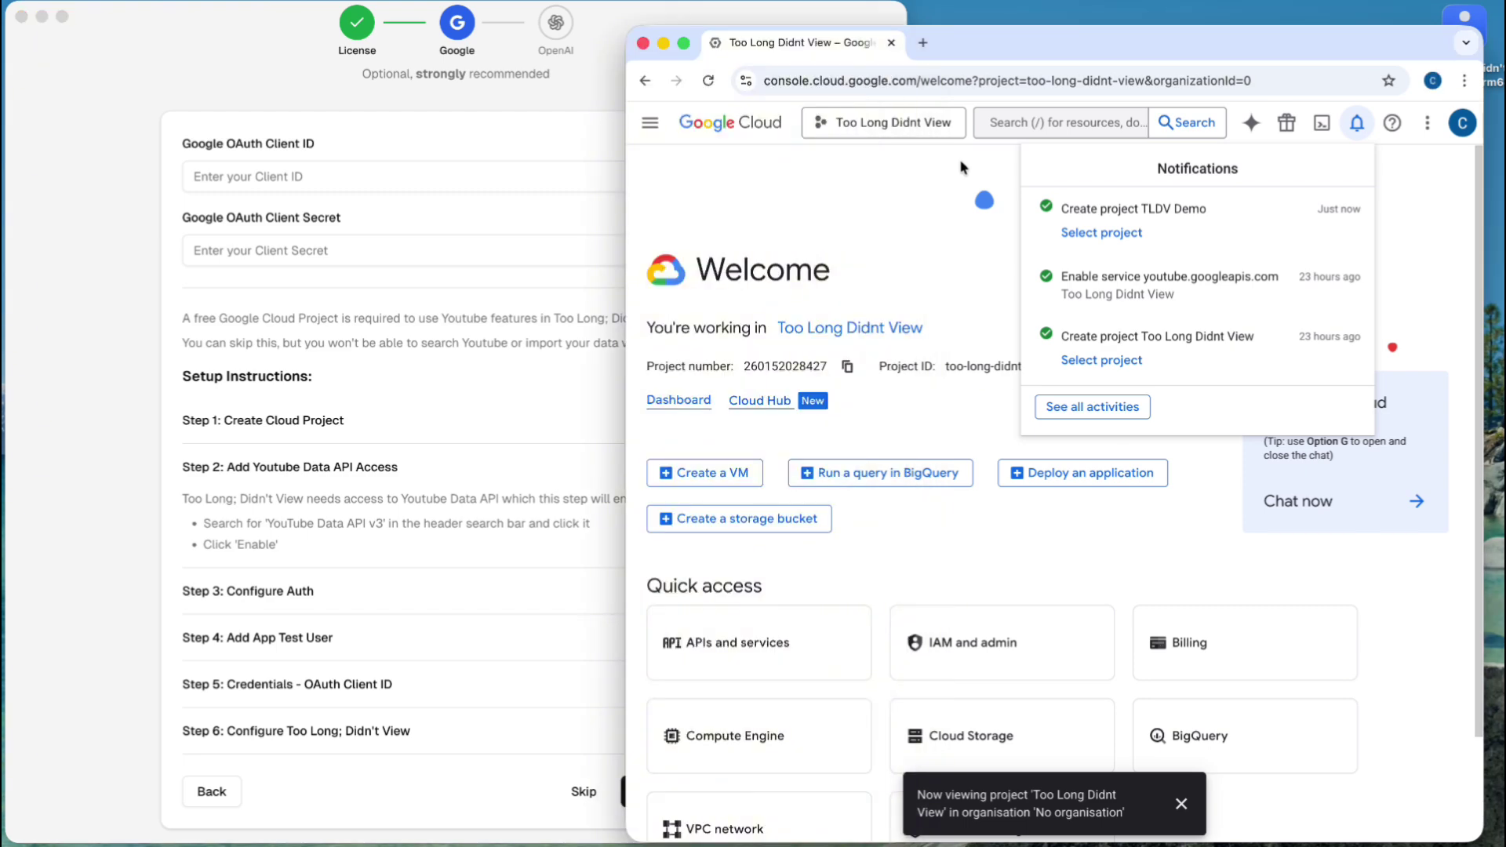
click(1026, 125)
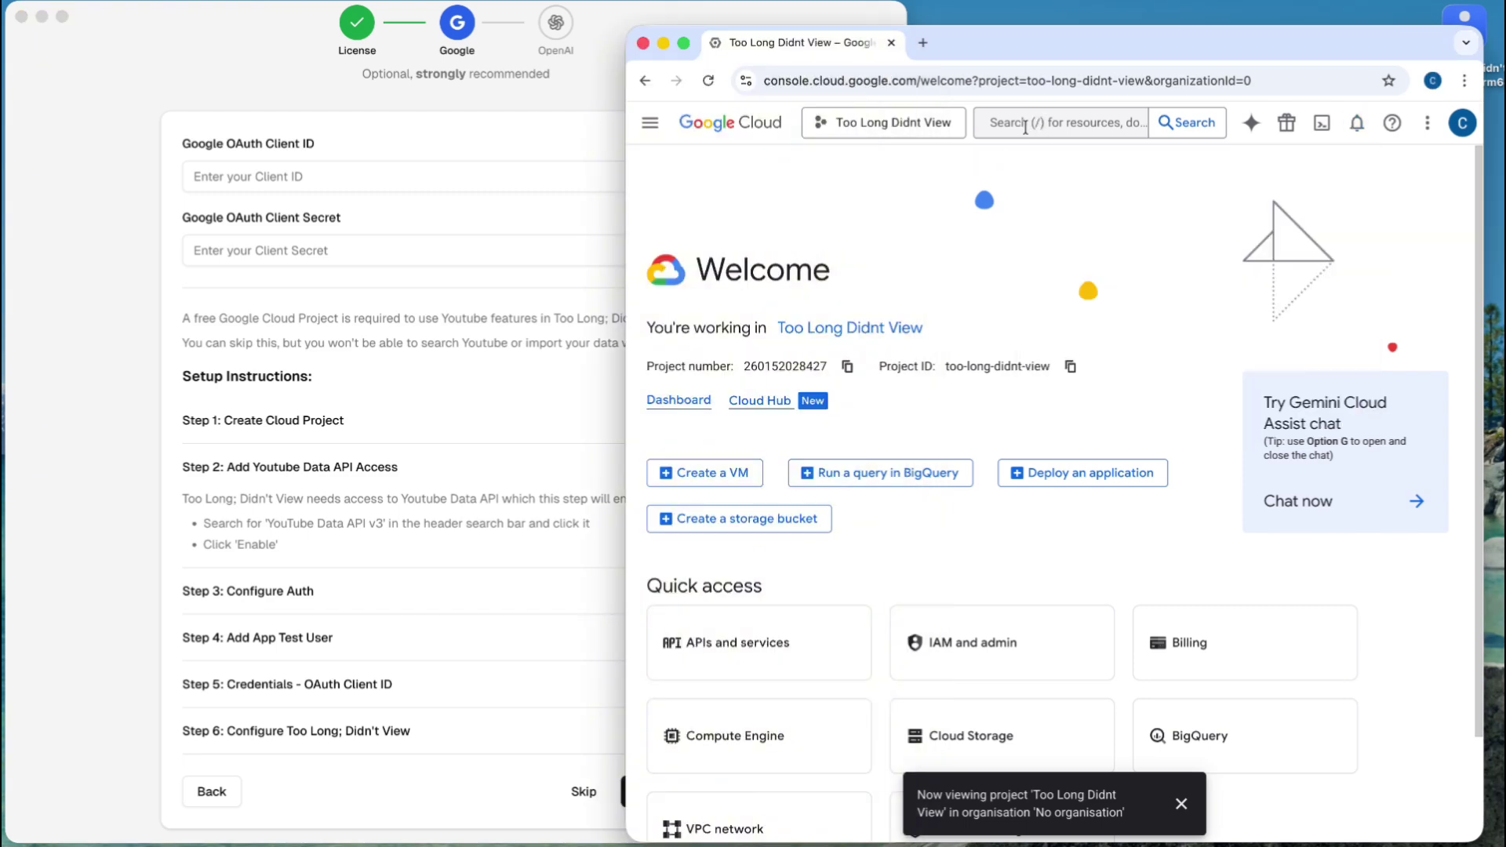
click(1016, 126)
click(920, 183)
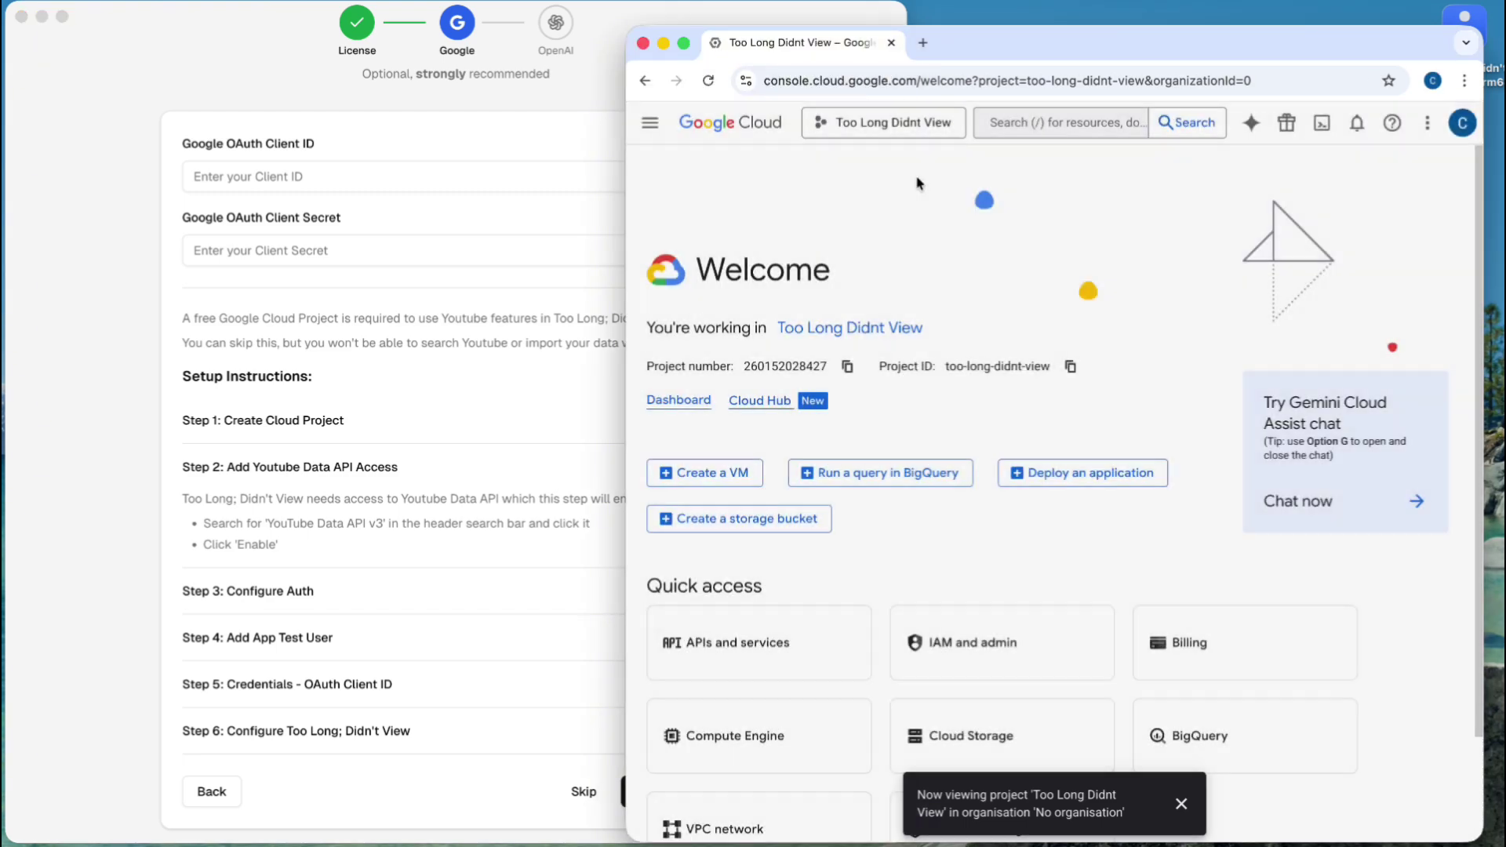
click(1016, 117)
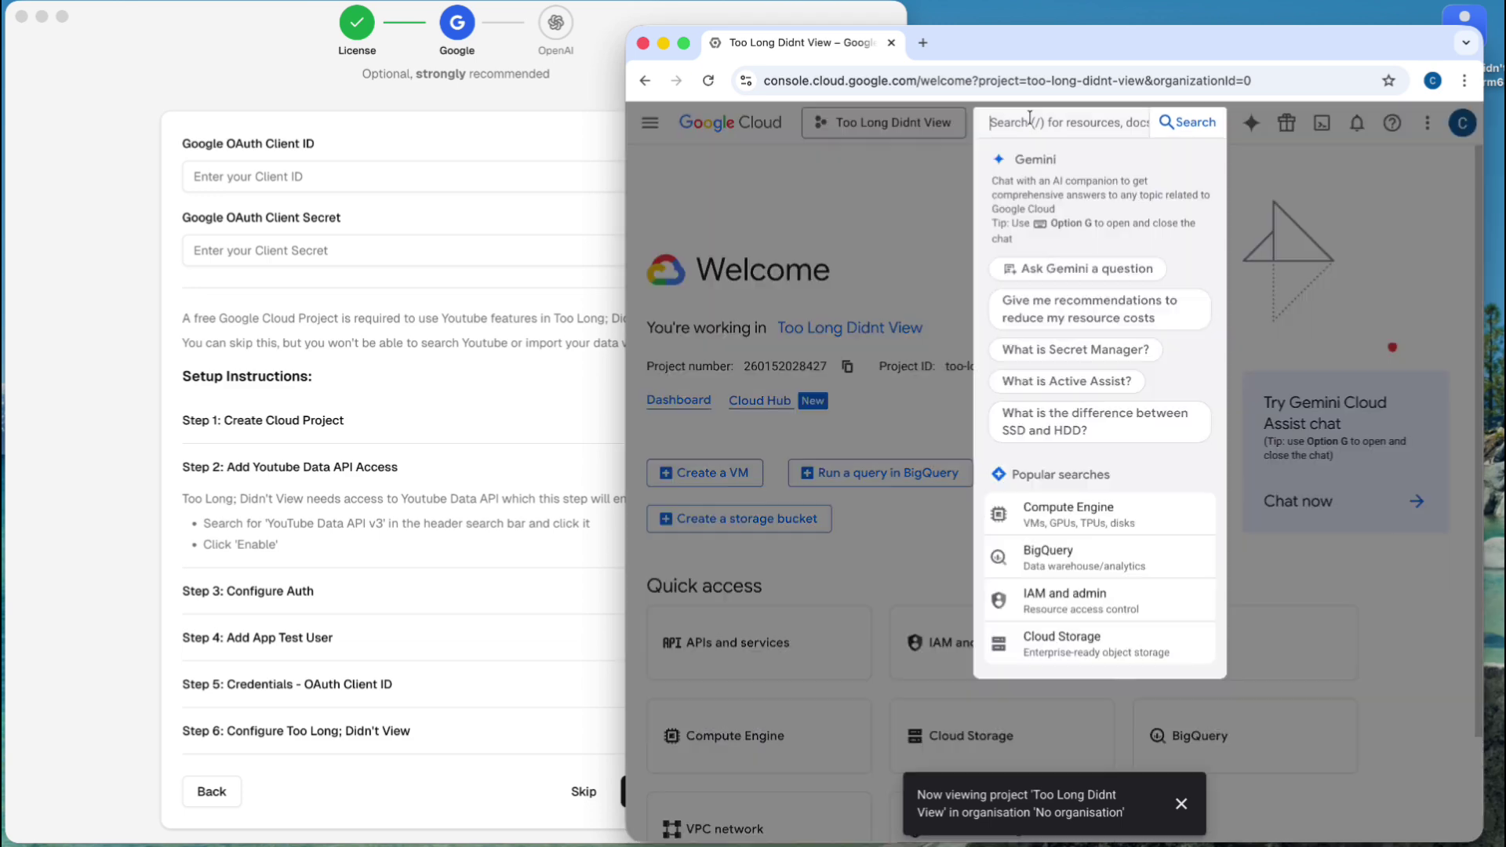
click(934, 167)
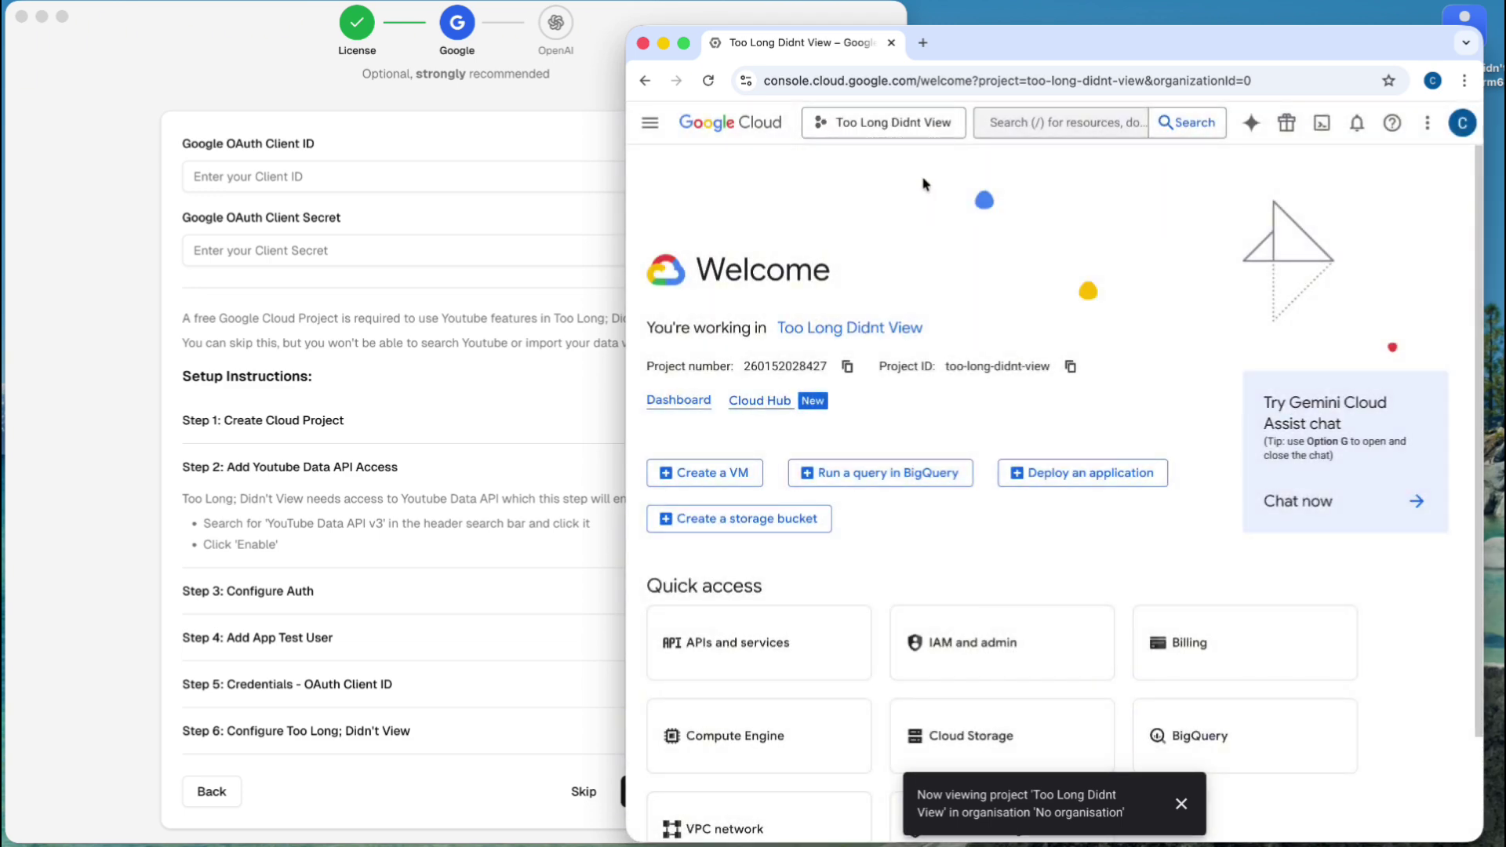
click(880, 124)
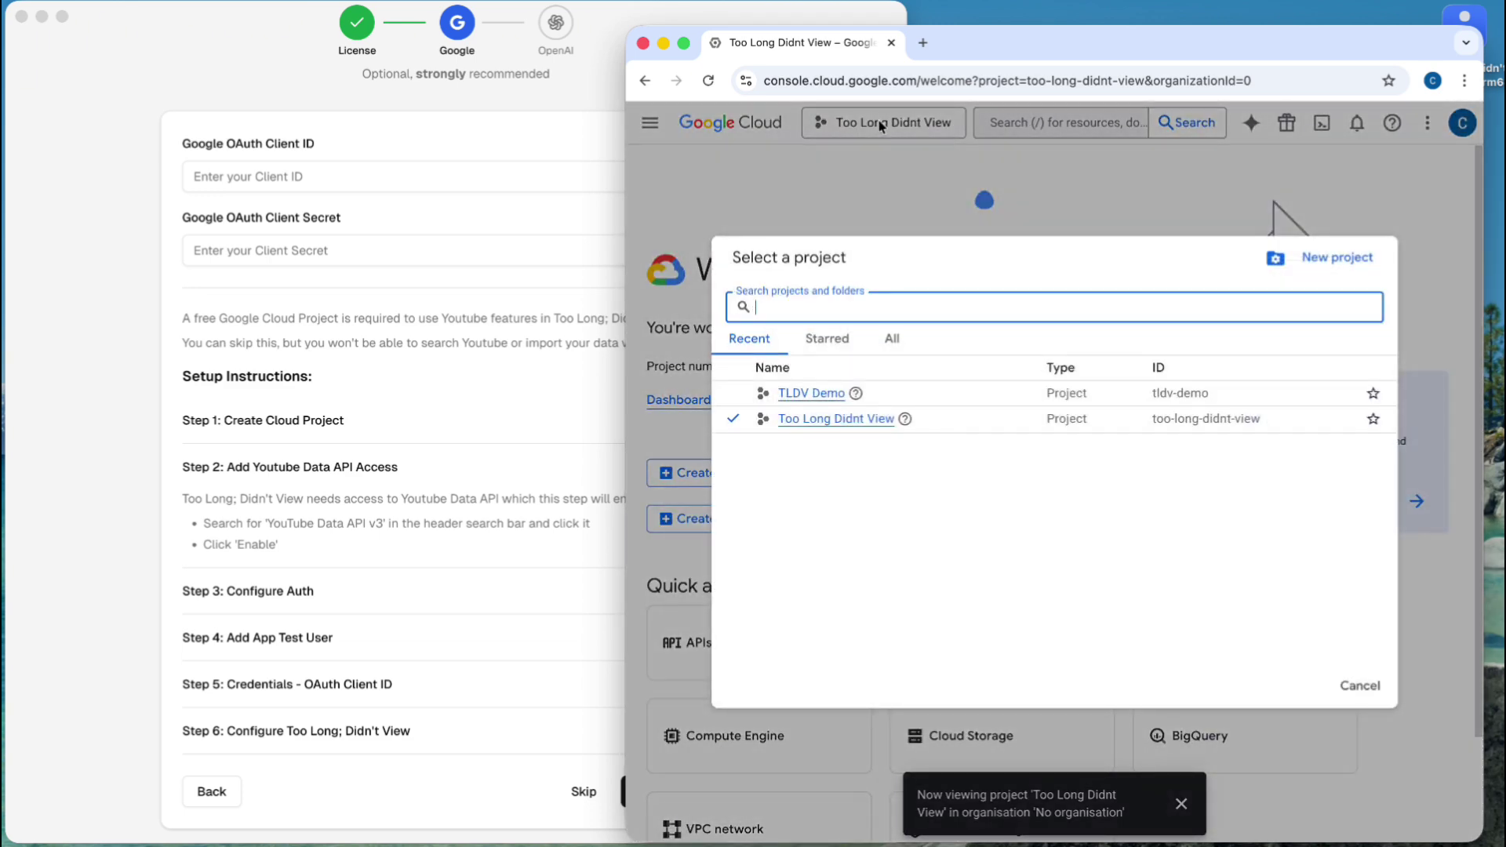
click(873, 177)
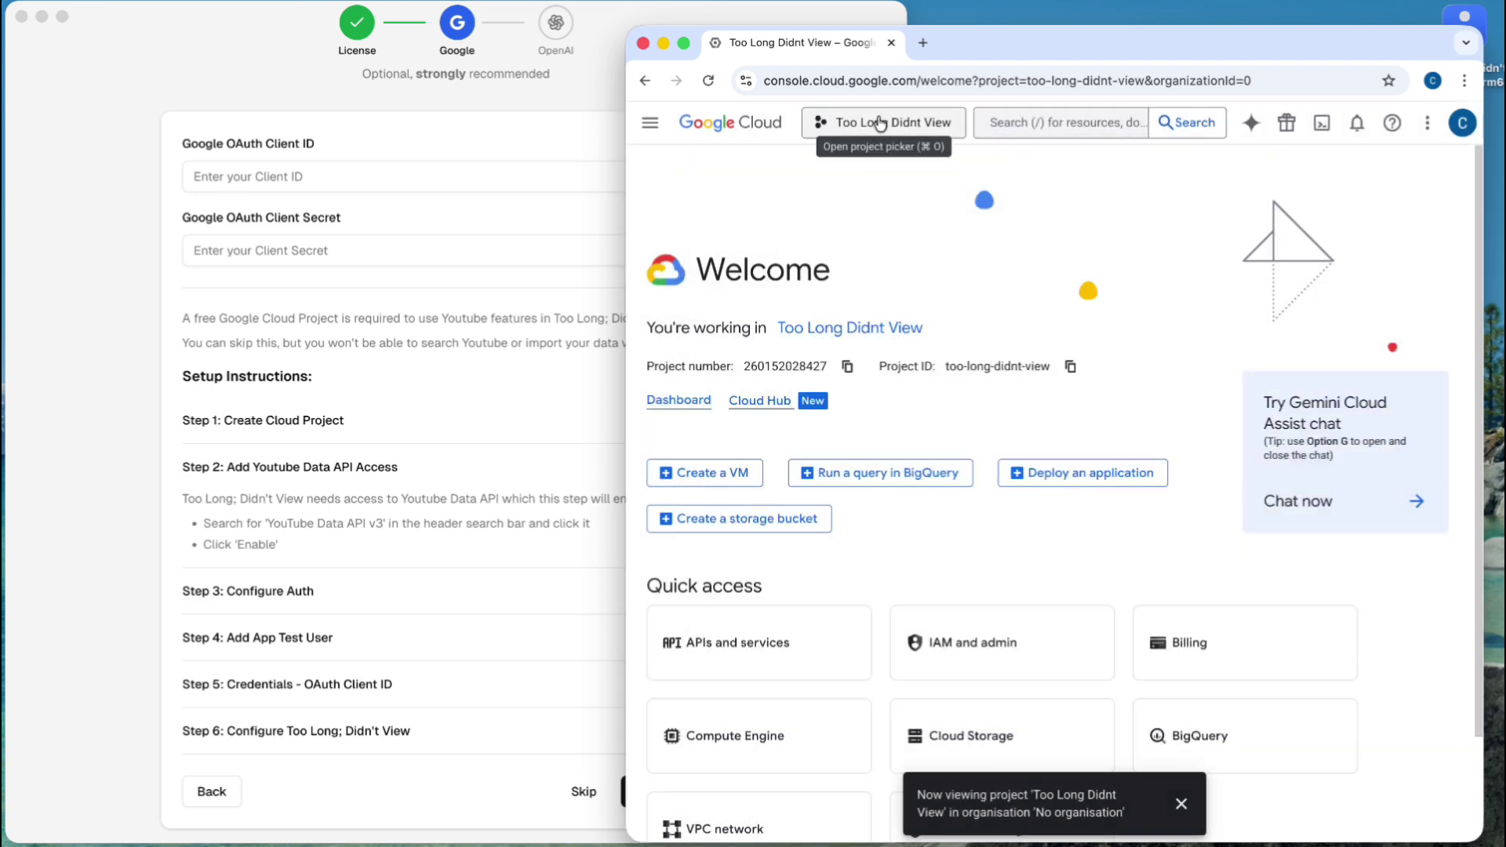
click(879, 123)
click(813, 394)
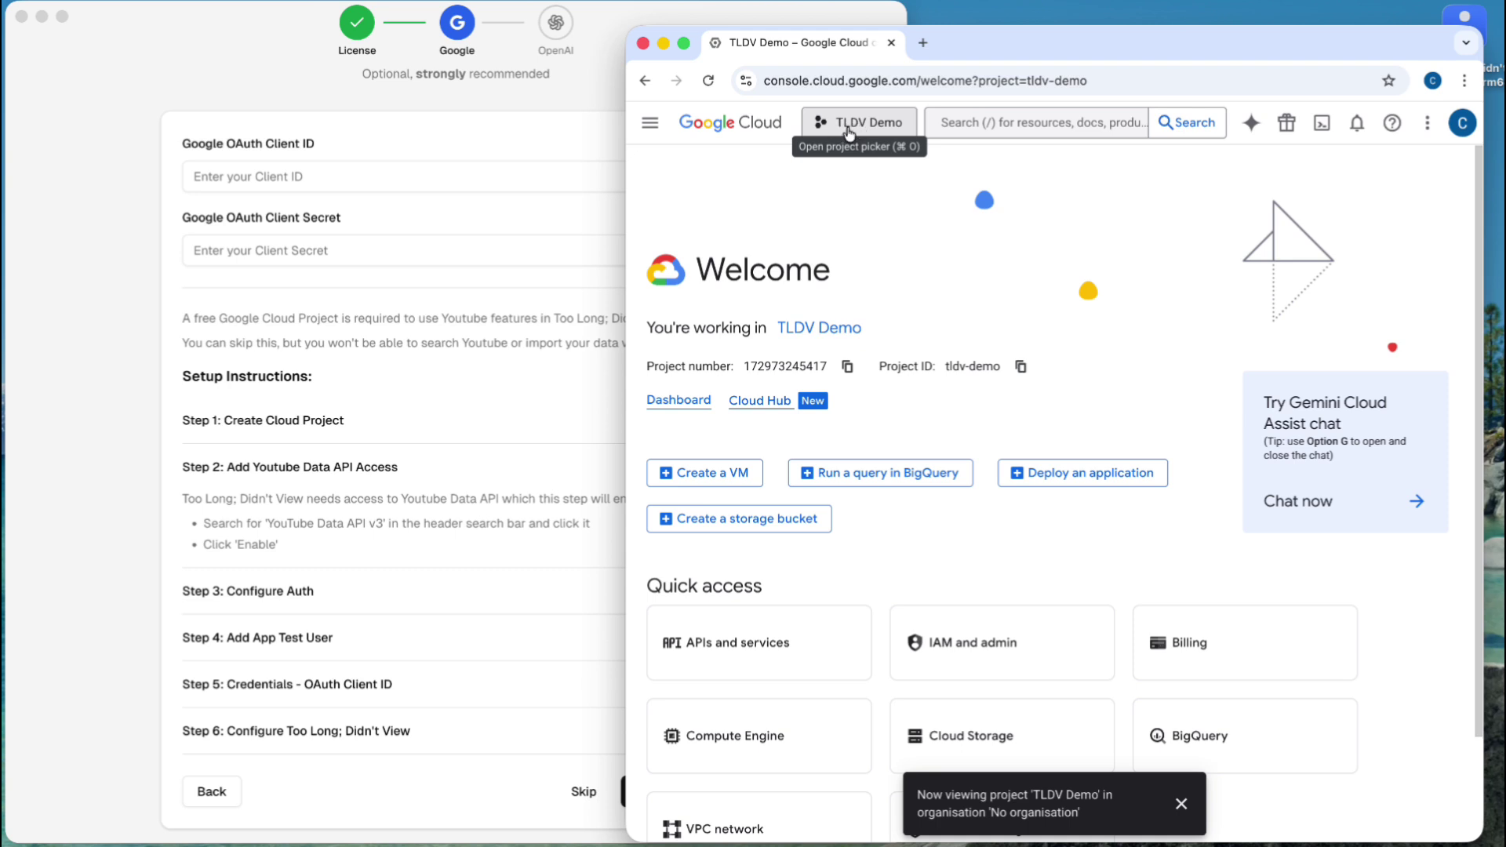
click(970, 116)
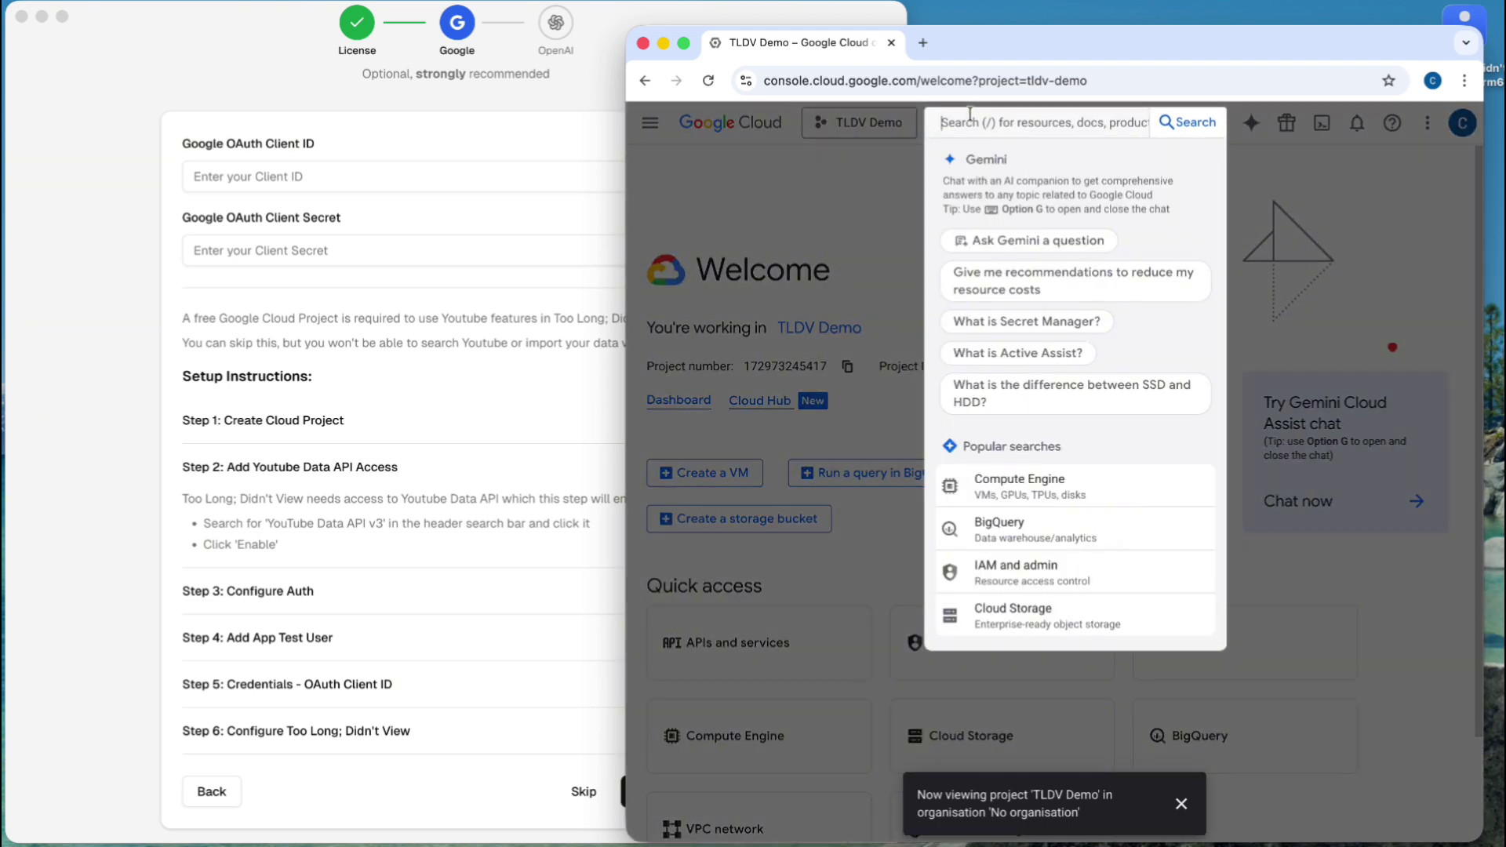
- Search 'youtube data' and enable the YouTube Data API v3
text(youtube data)
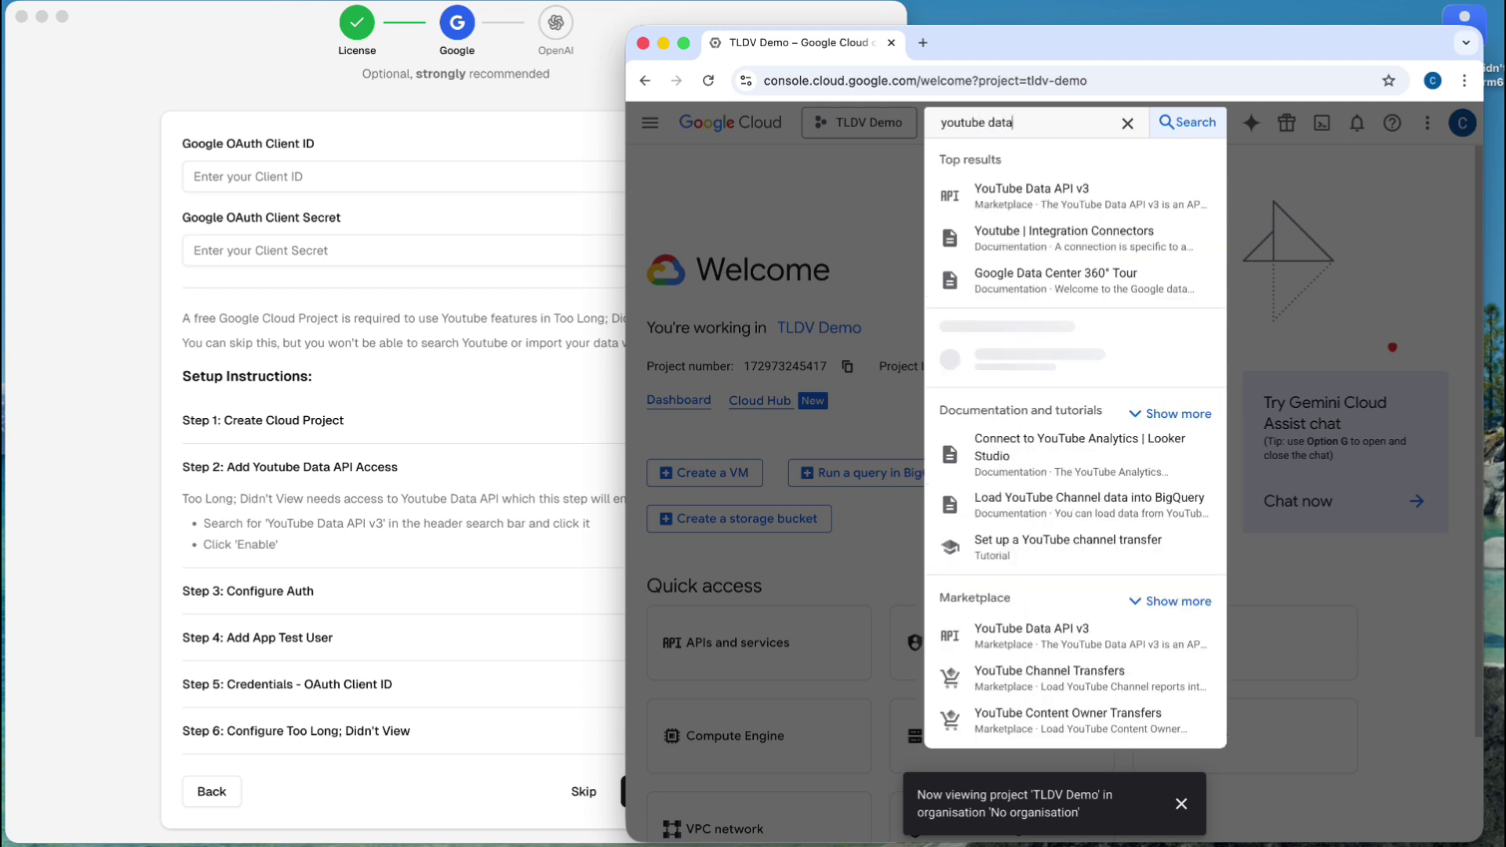
click(1003, 193)
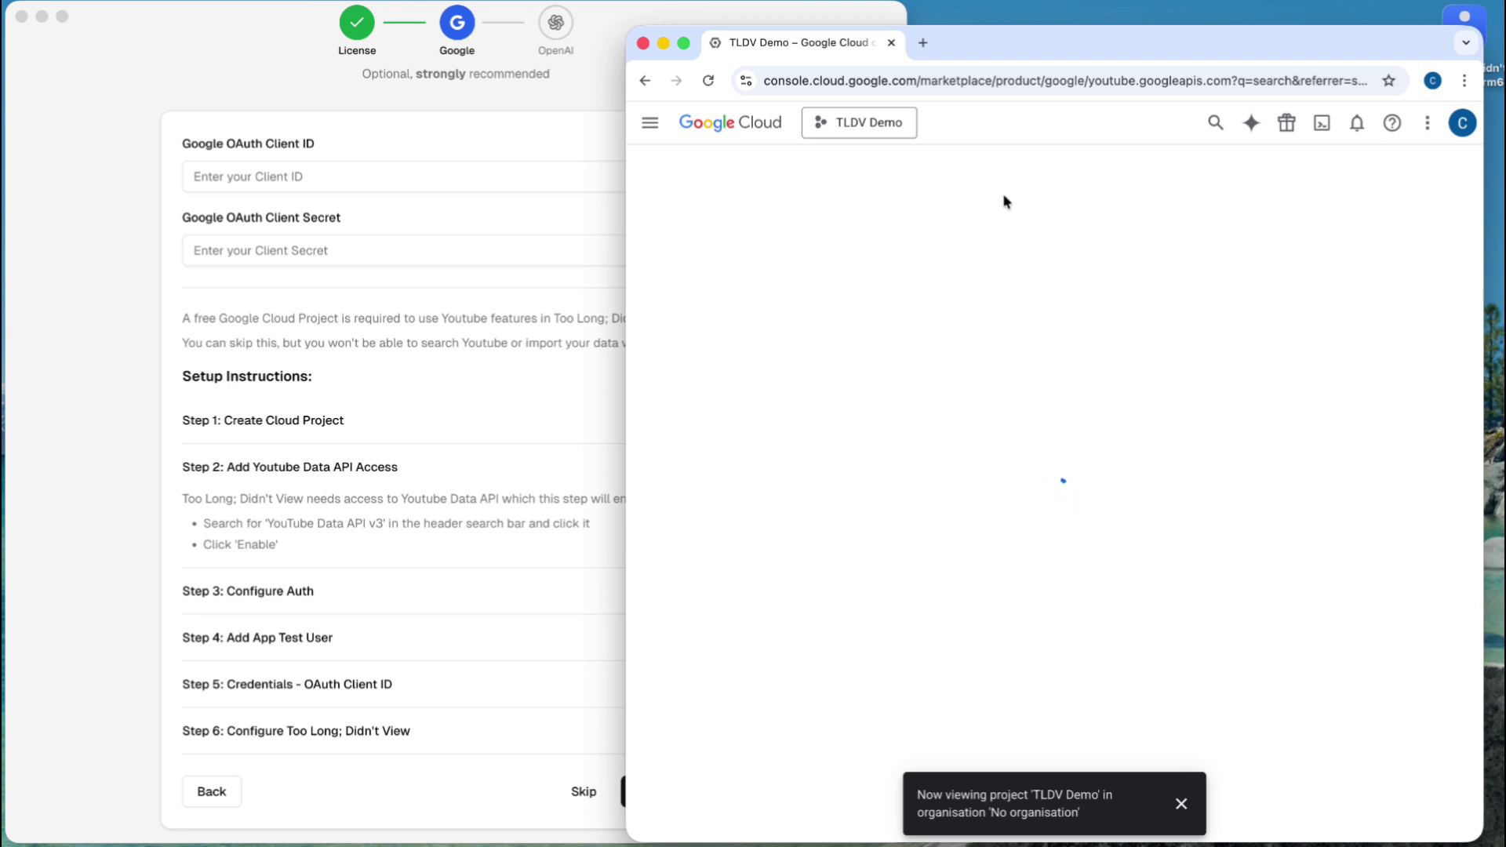
click(818, 373)
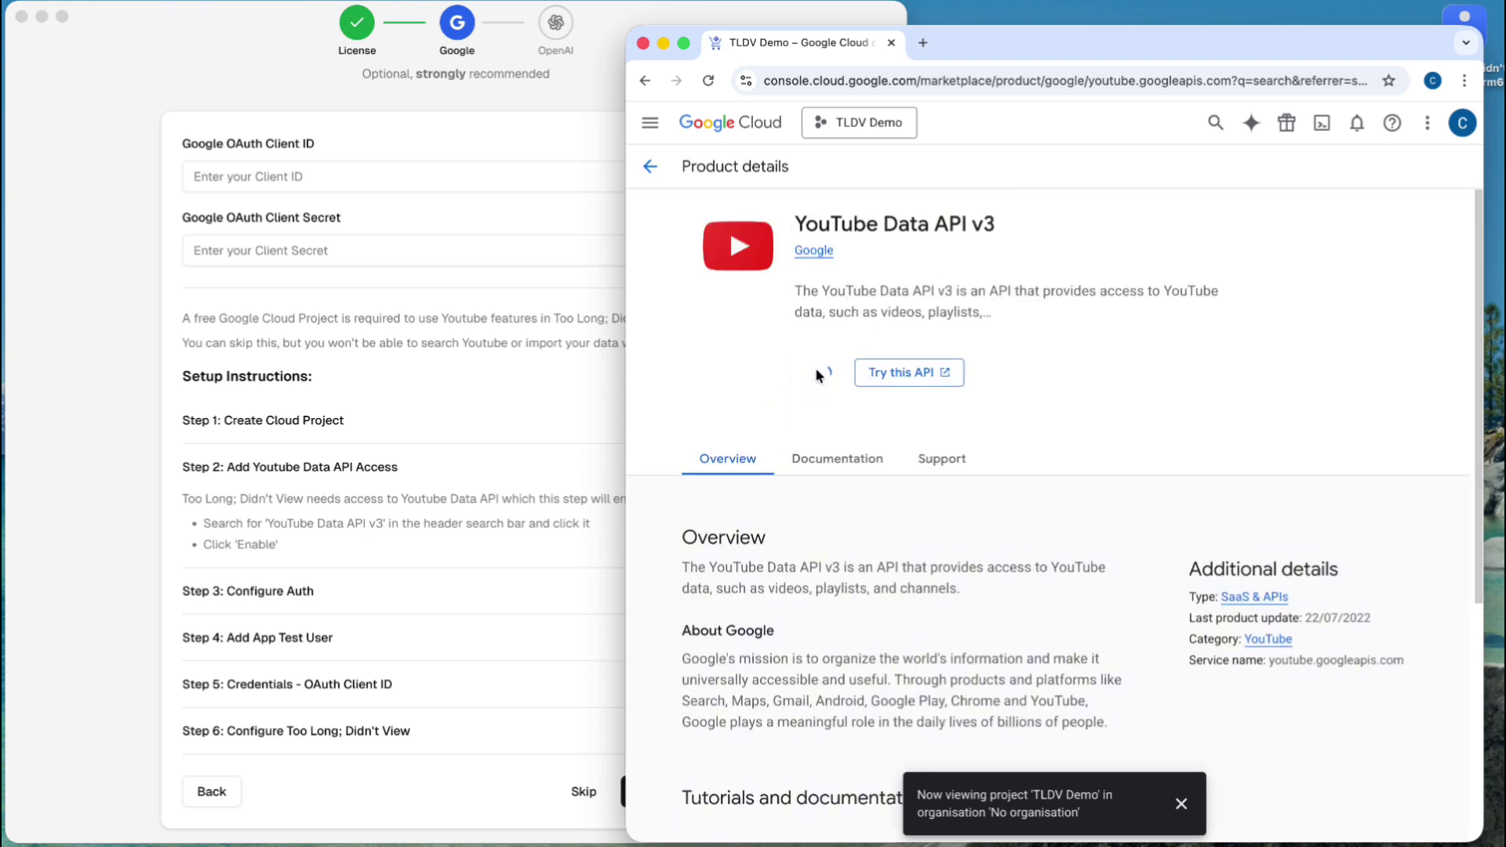
- In the wizard, collapse Step 2 and expand the Configure Auth step
click(308, 341)
click(307, 469)
click(282, 589)
scroll(278, 589, down, 2)
scroll(277, 589, down, 1)
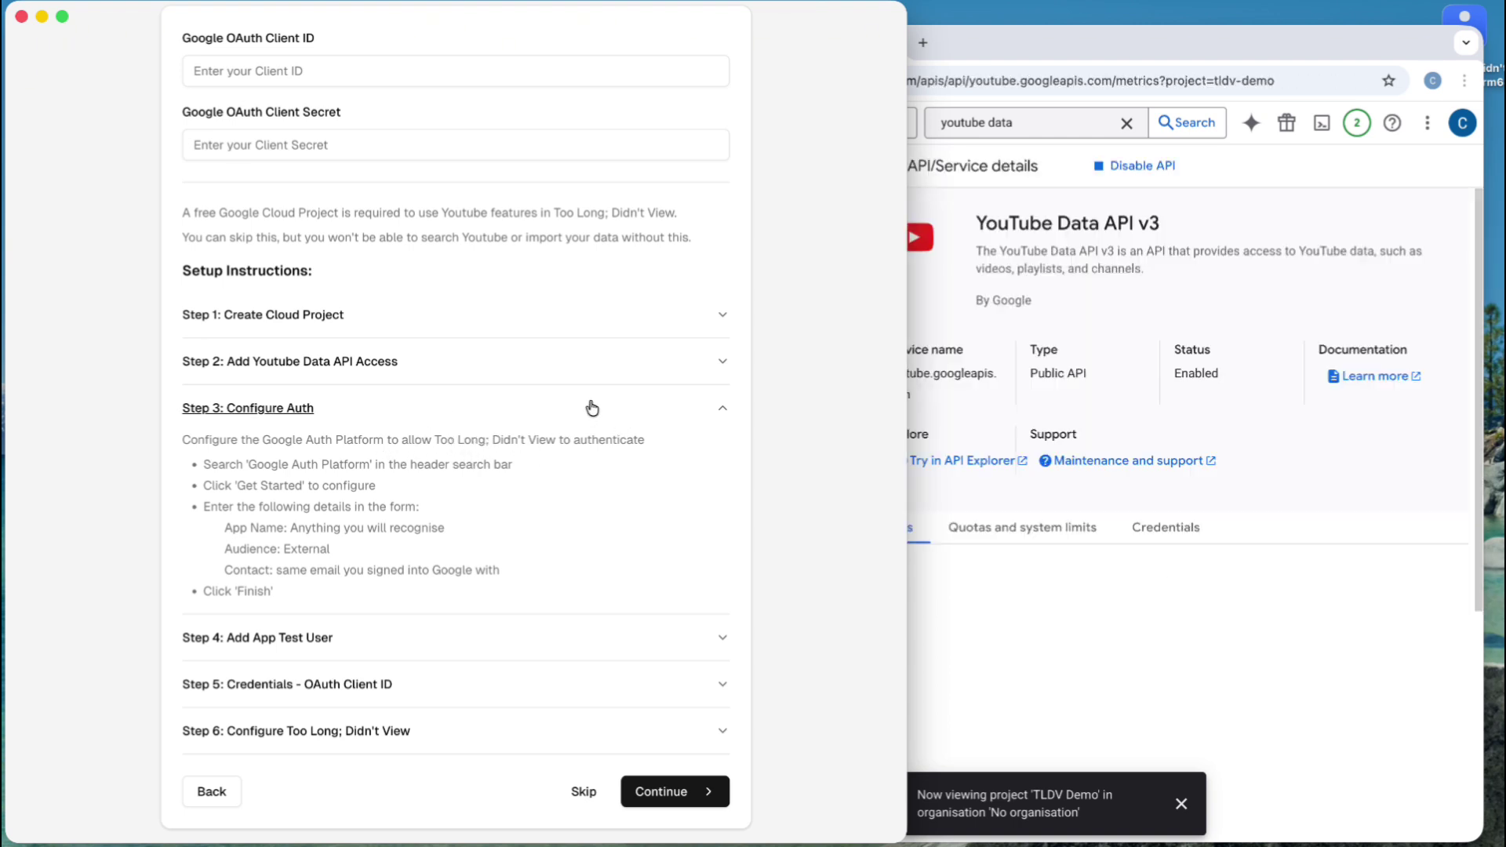
- Copy 'Google Auth Platform' from Step 3, paste it into the console search, and open its overview
drag(370, 464, 257, 461)
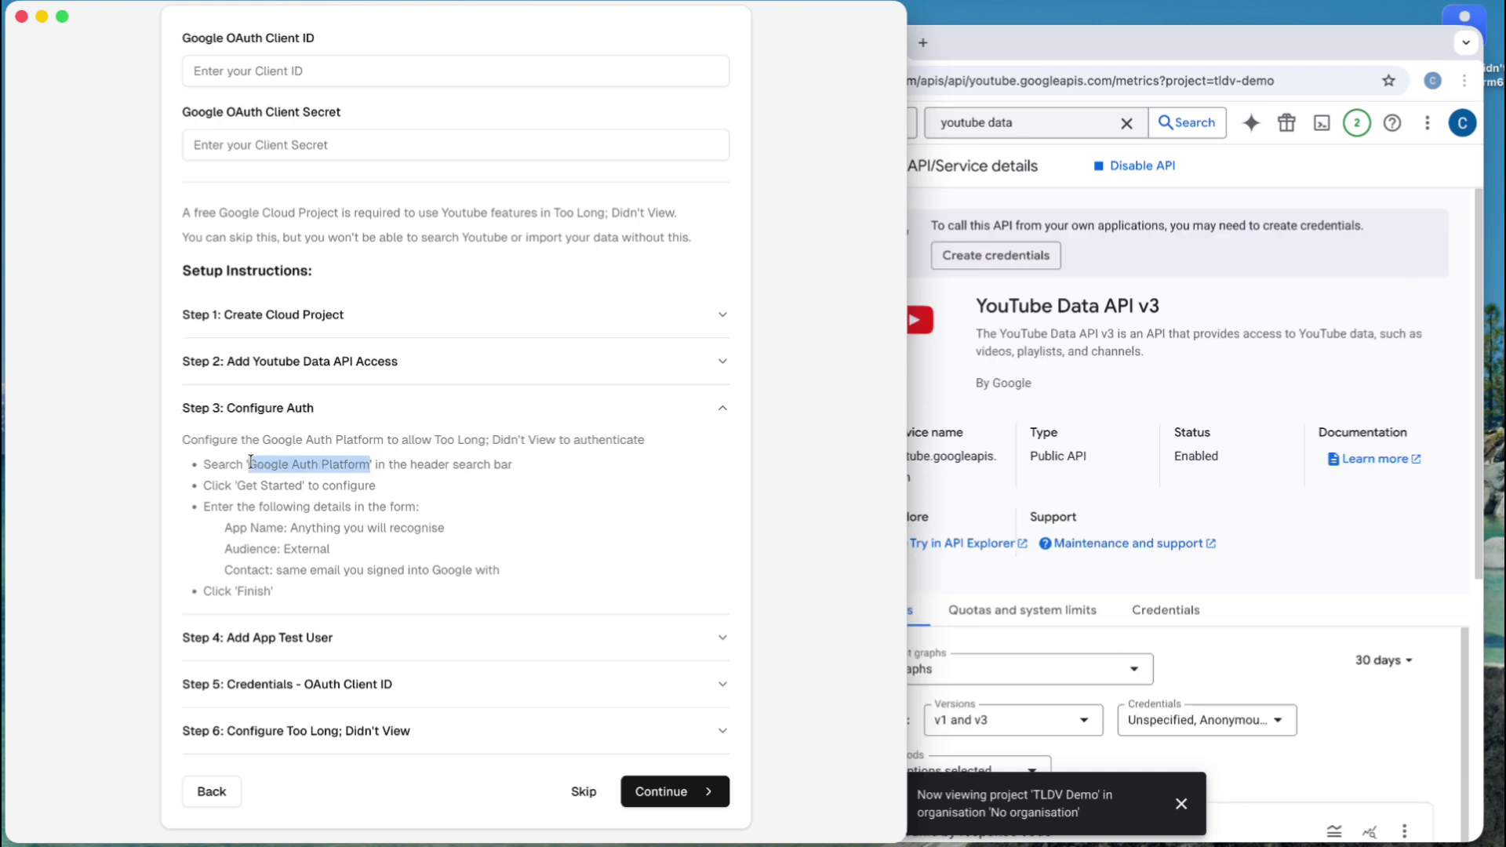
click(1030, 62)
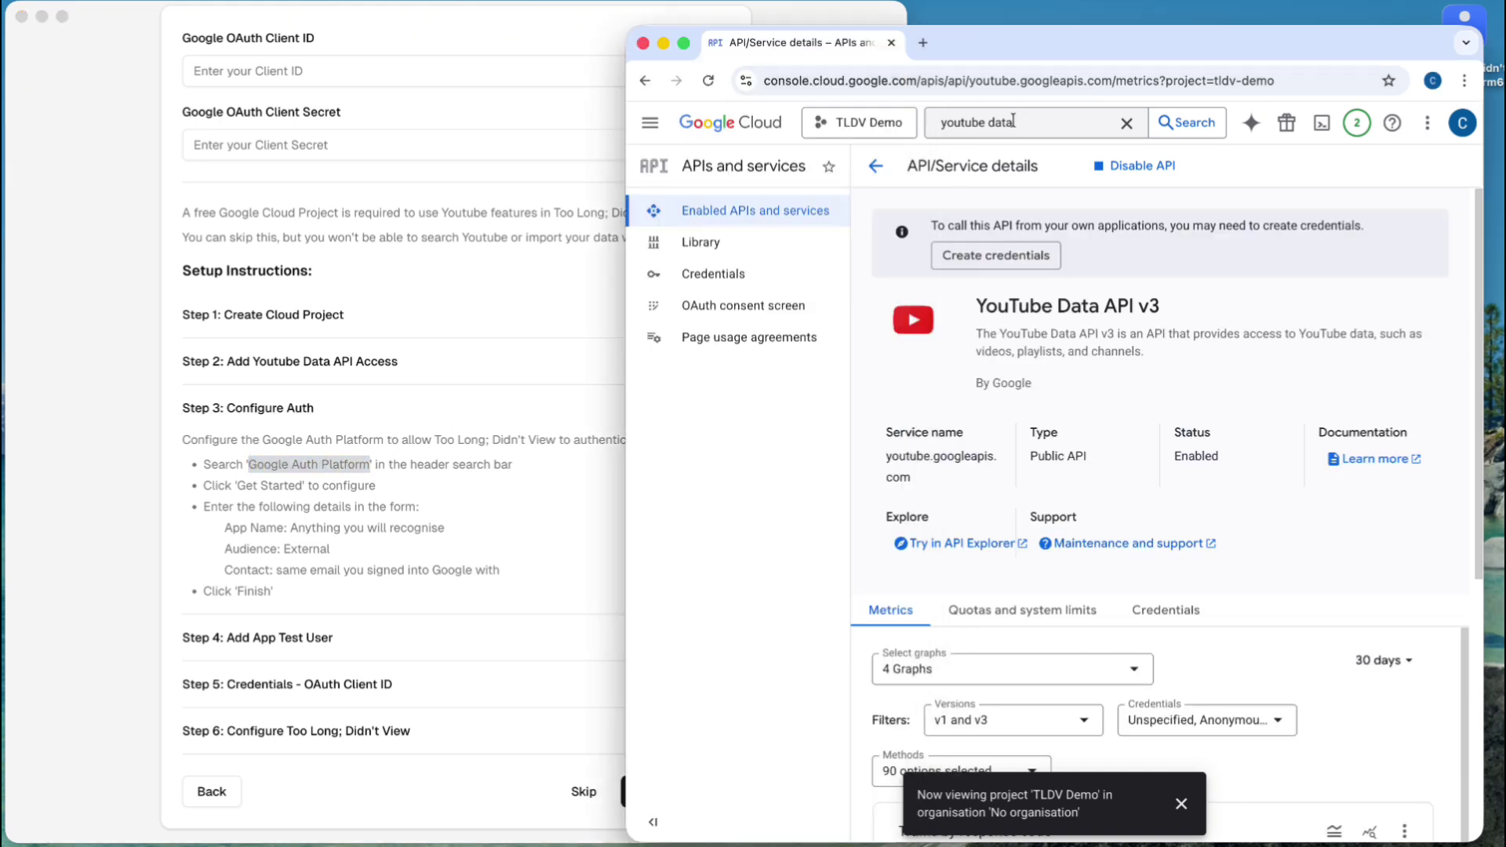
click(1013, 119)
key(ctrl+a)
text(Google Auth Platform)
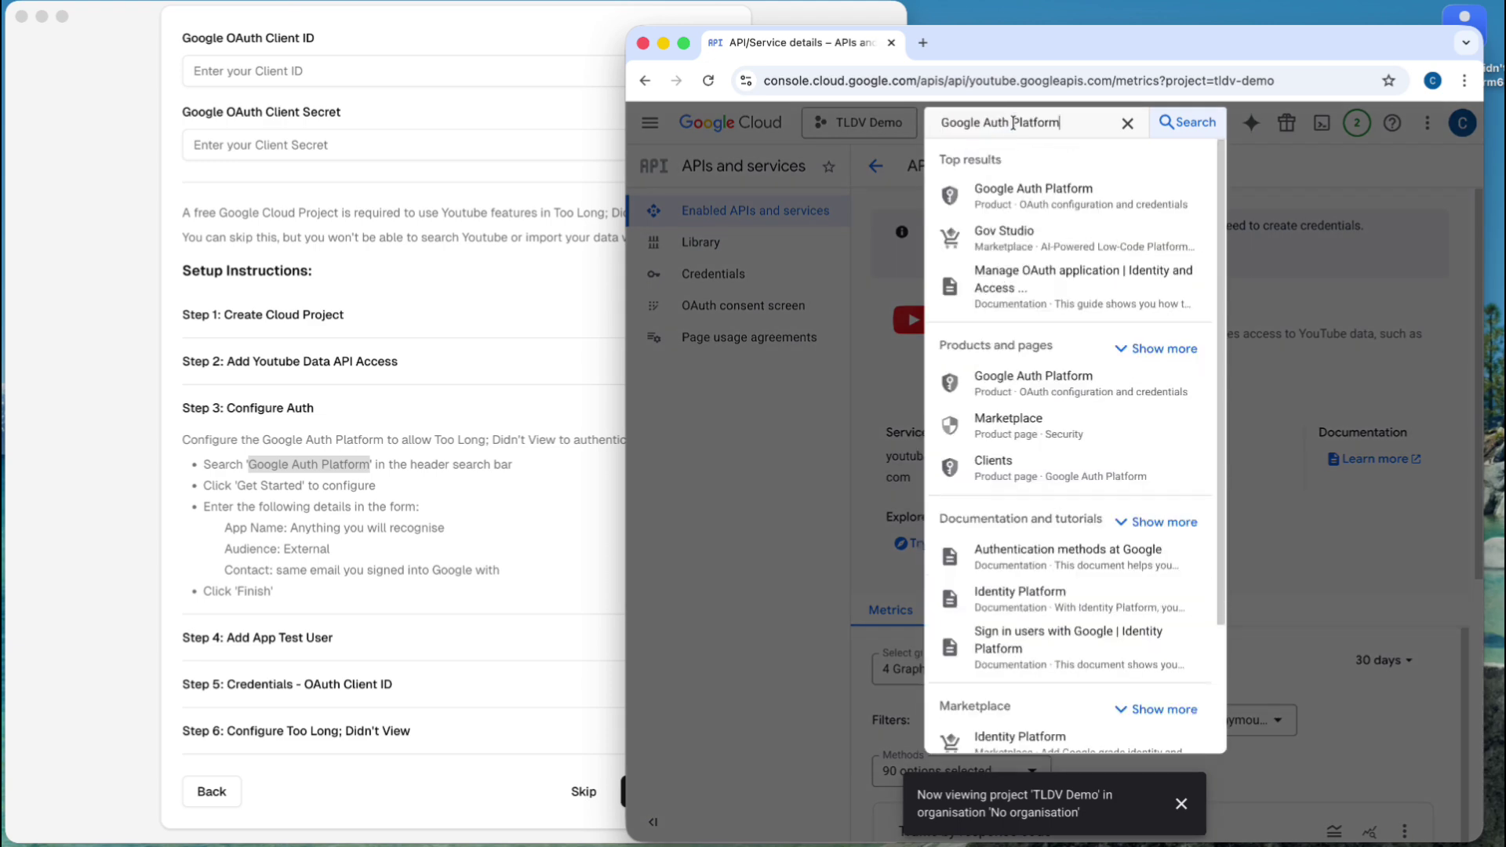
click(1036, 197)
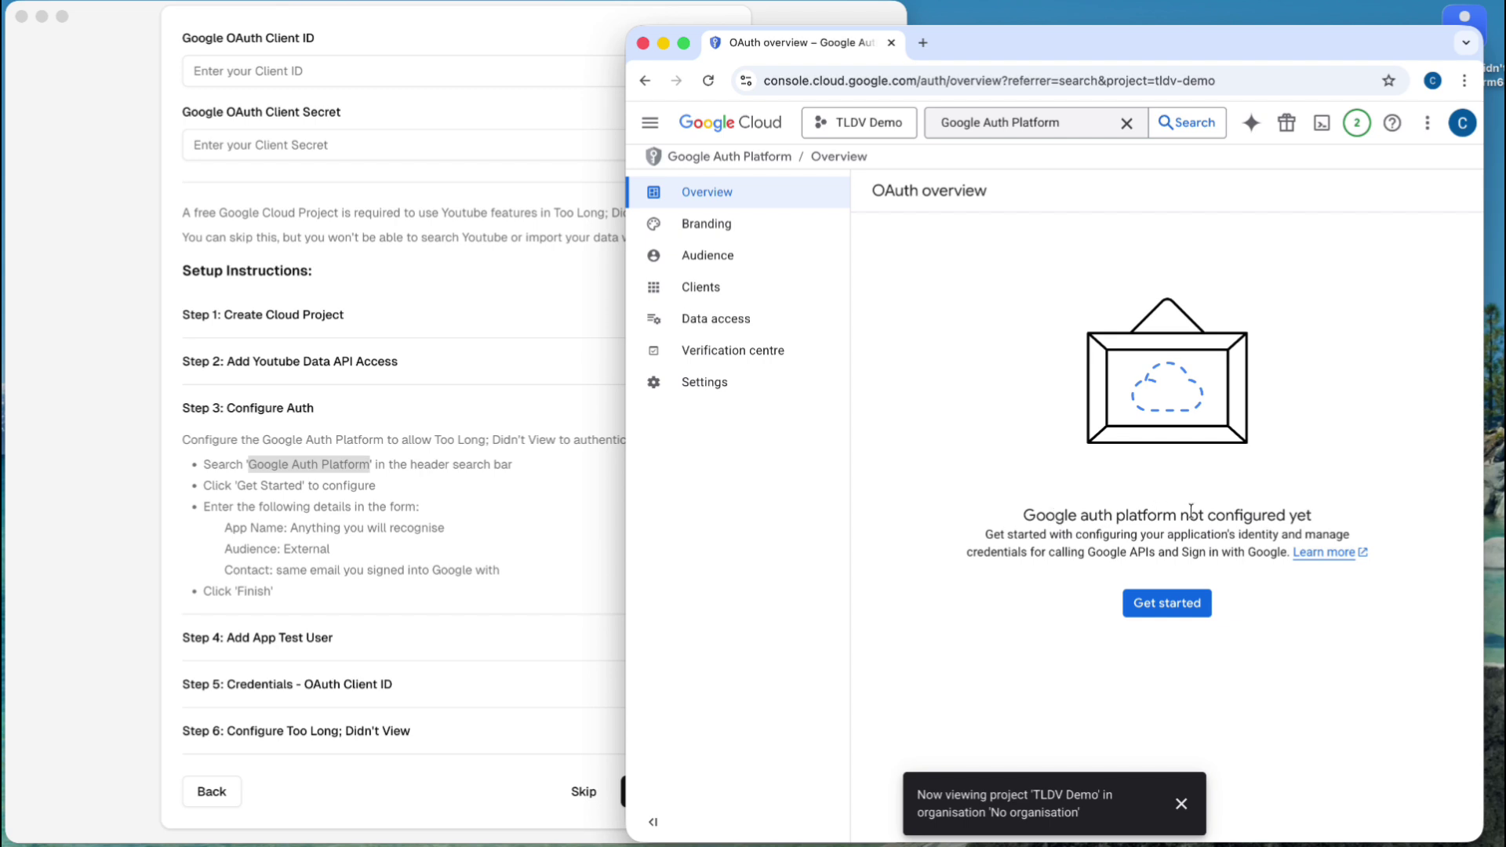
- Set the app name to 'TLDV Demo', choose the account email for user support, and continue
click(1183, 604)
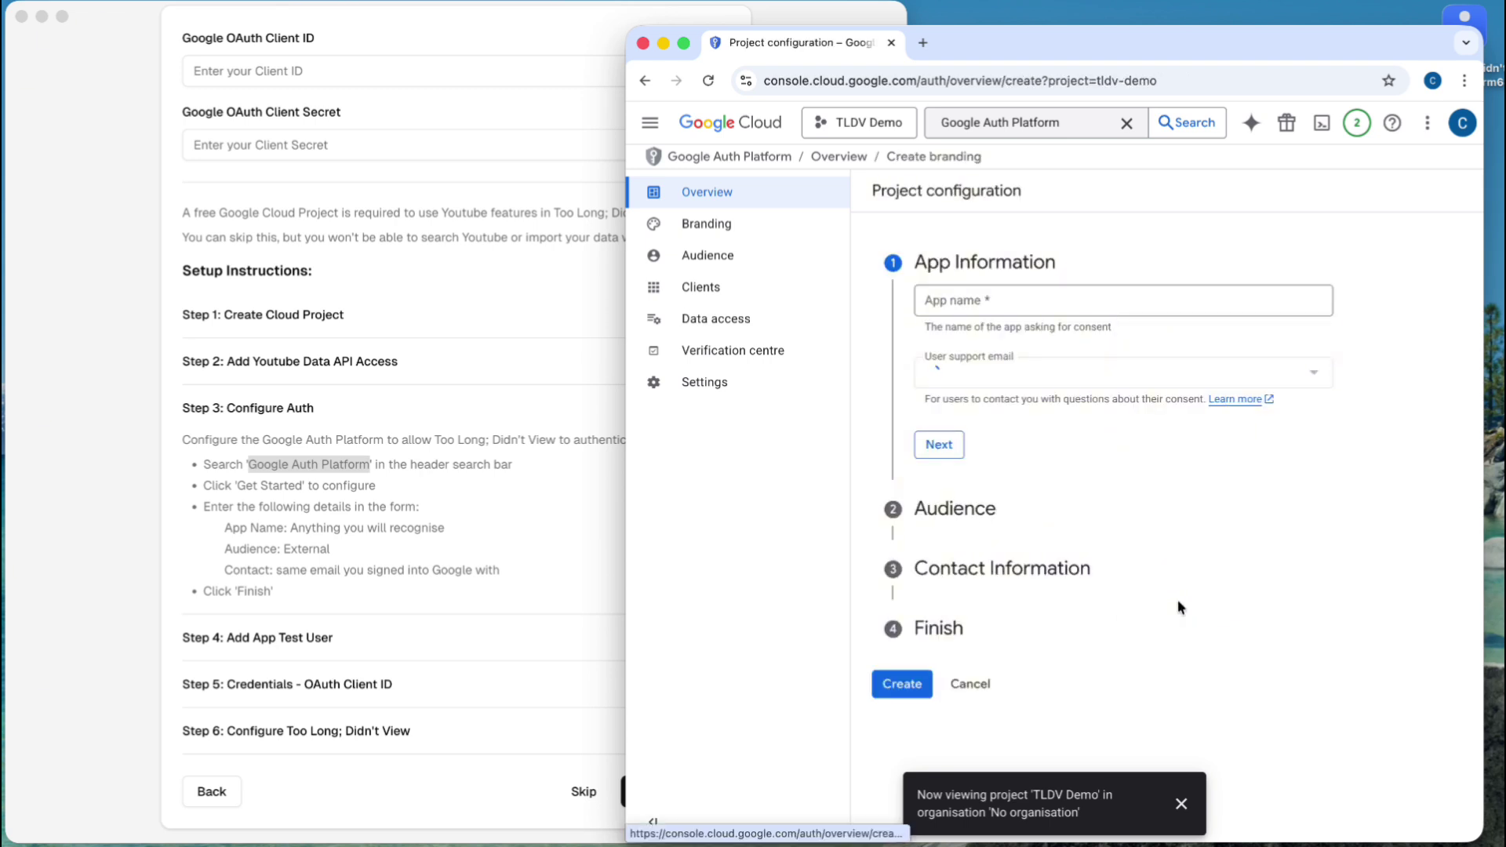
click(1008, 302)
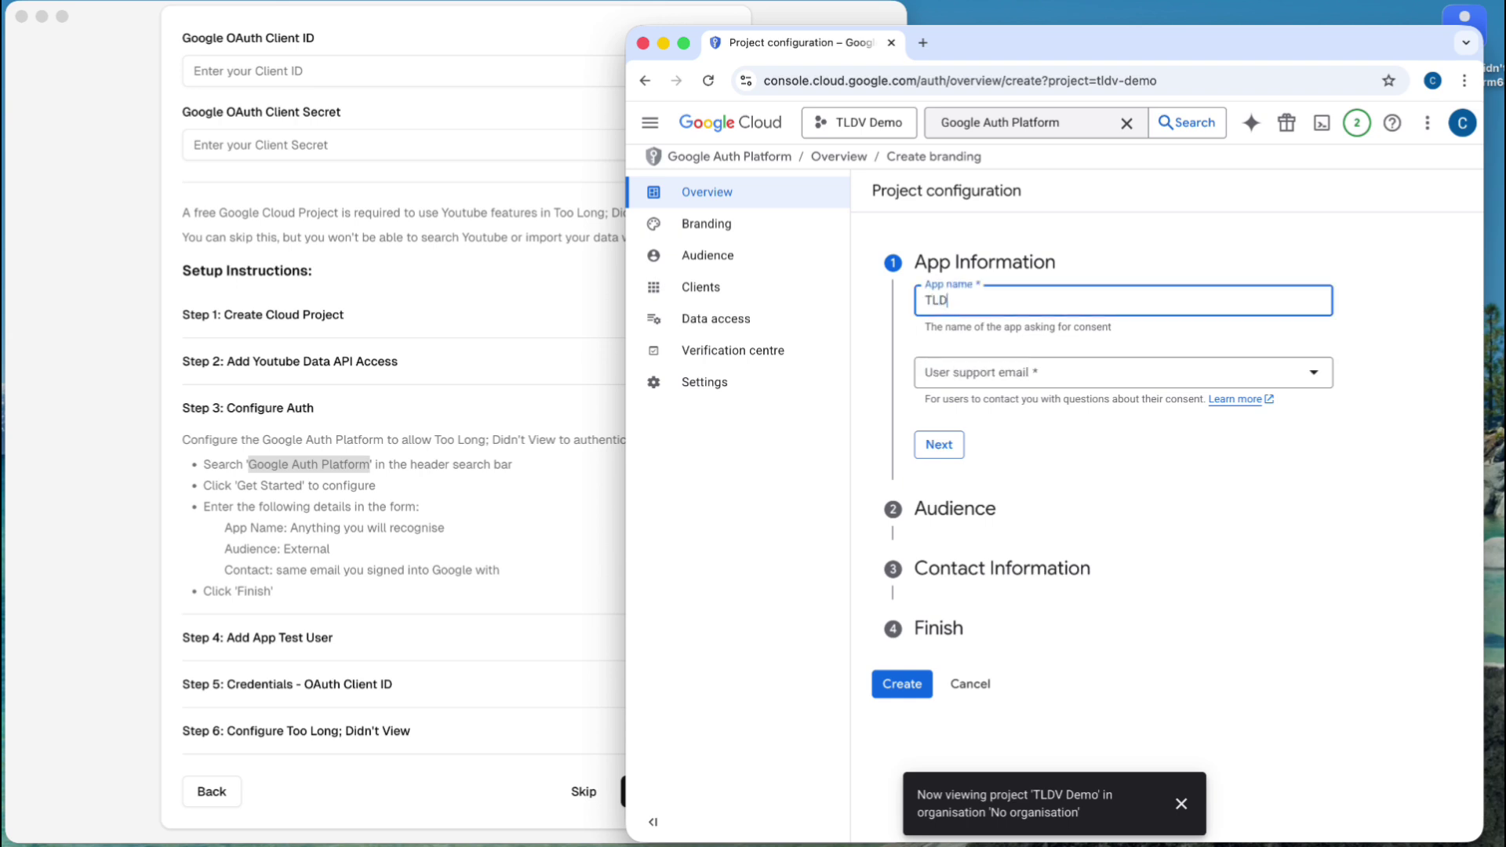
text(TLDV Demo)
key(Tab)
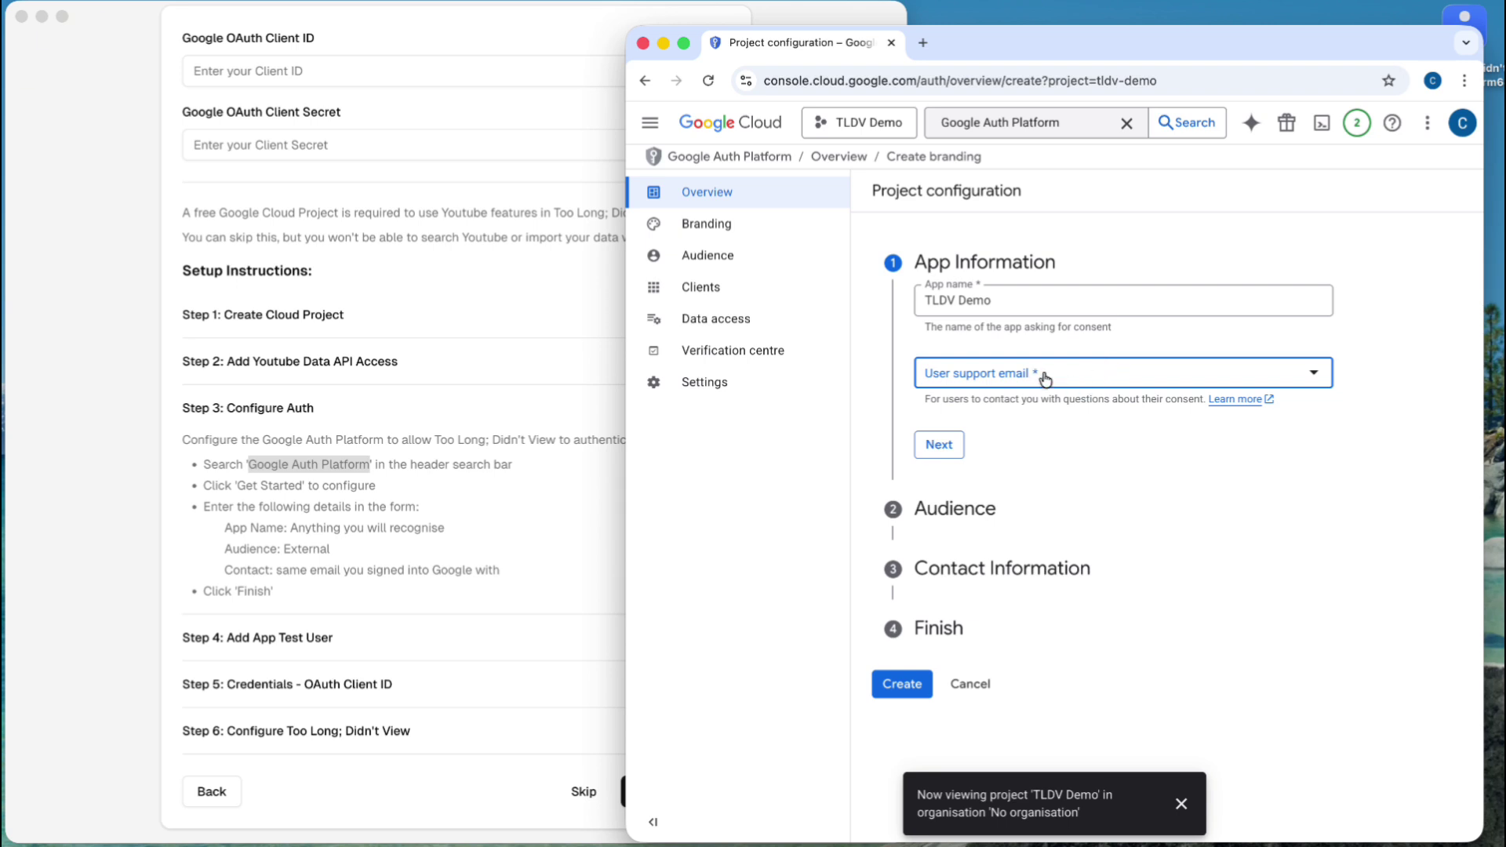
click(1090, 383)
click(1039, 386)
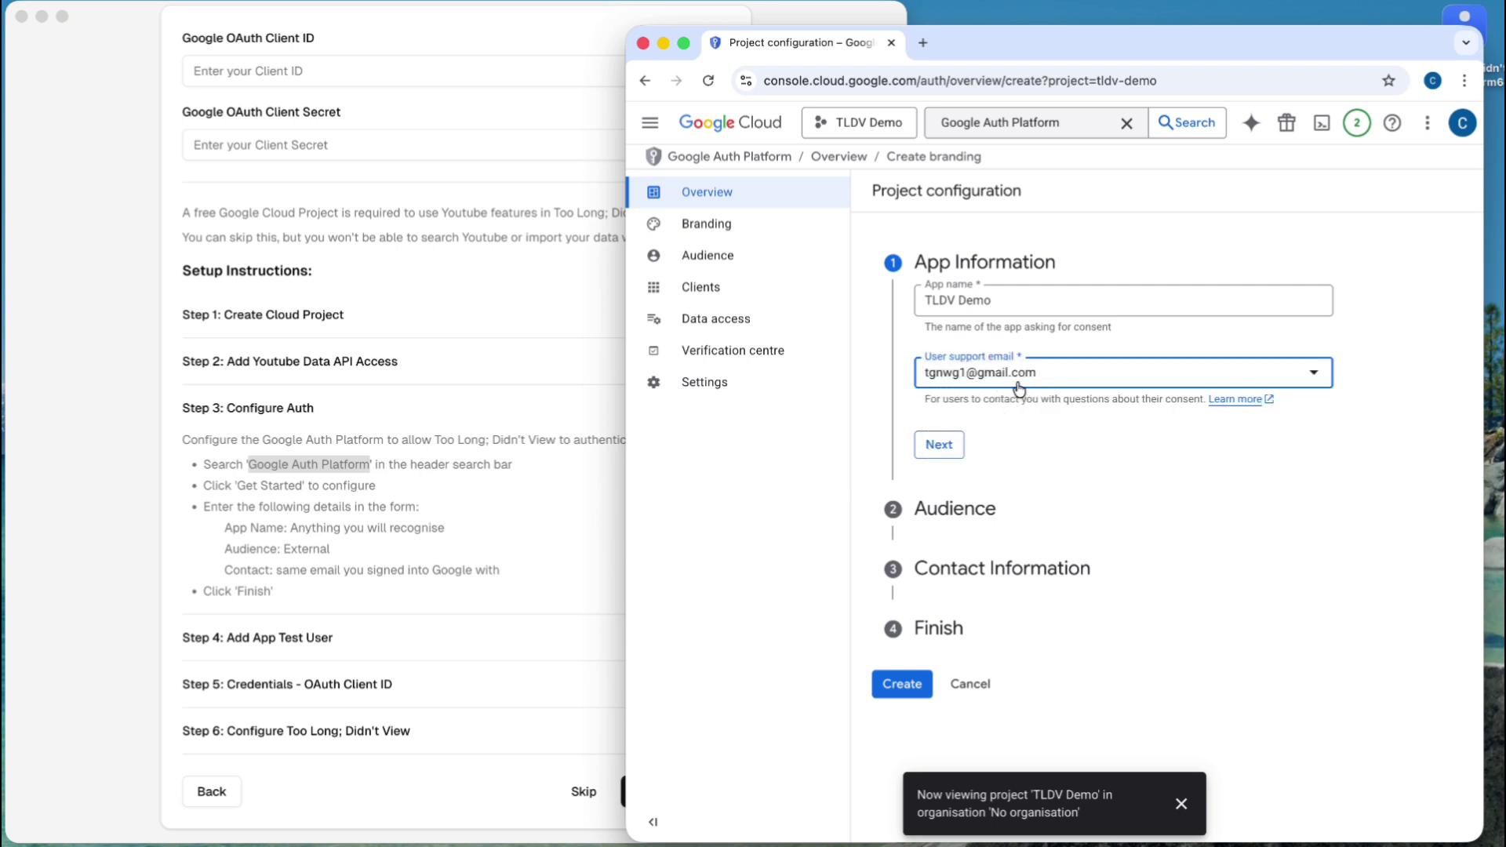
click(945, 445)
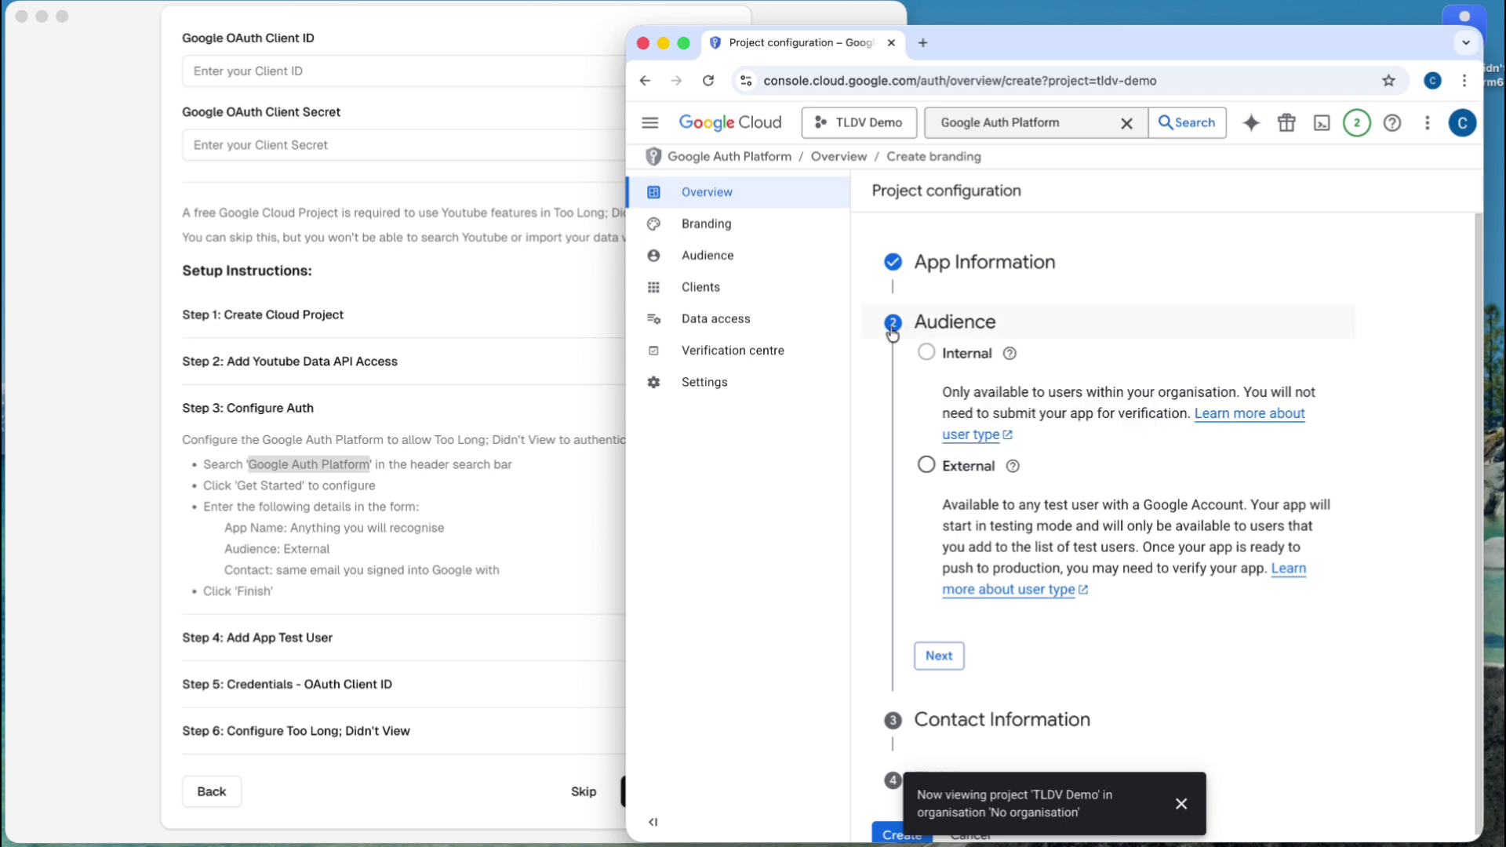
- Choose External as the app audience and continue to Contact Information
click(926, 465)
scroll(917, 425, down, 1)
mouse_move(949, 441)
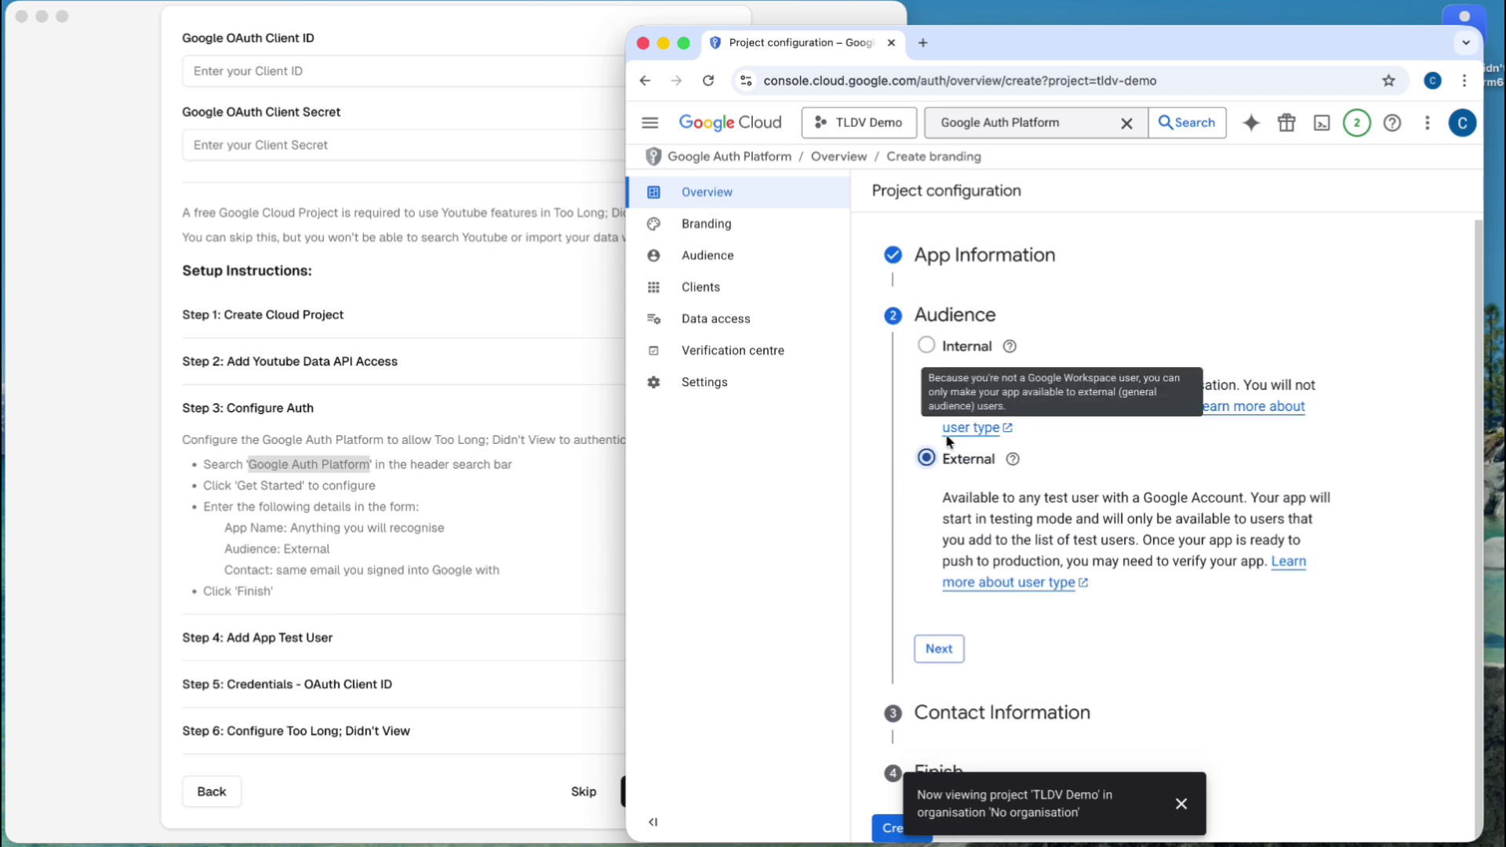
click(941, 652)
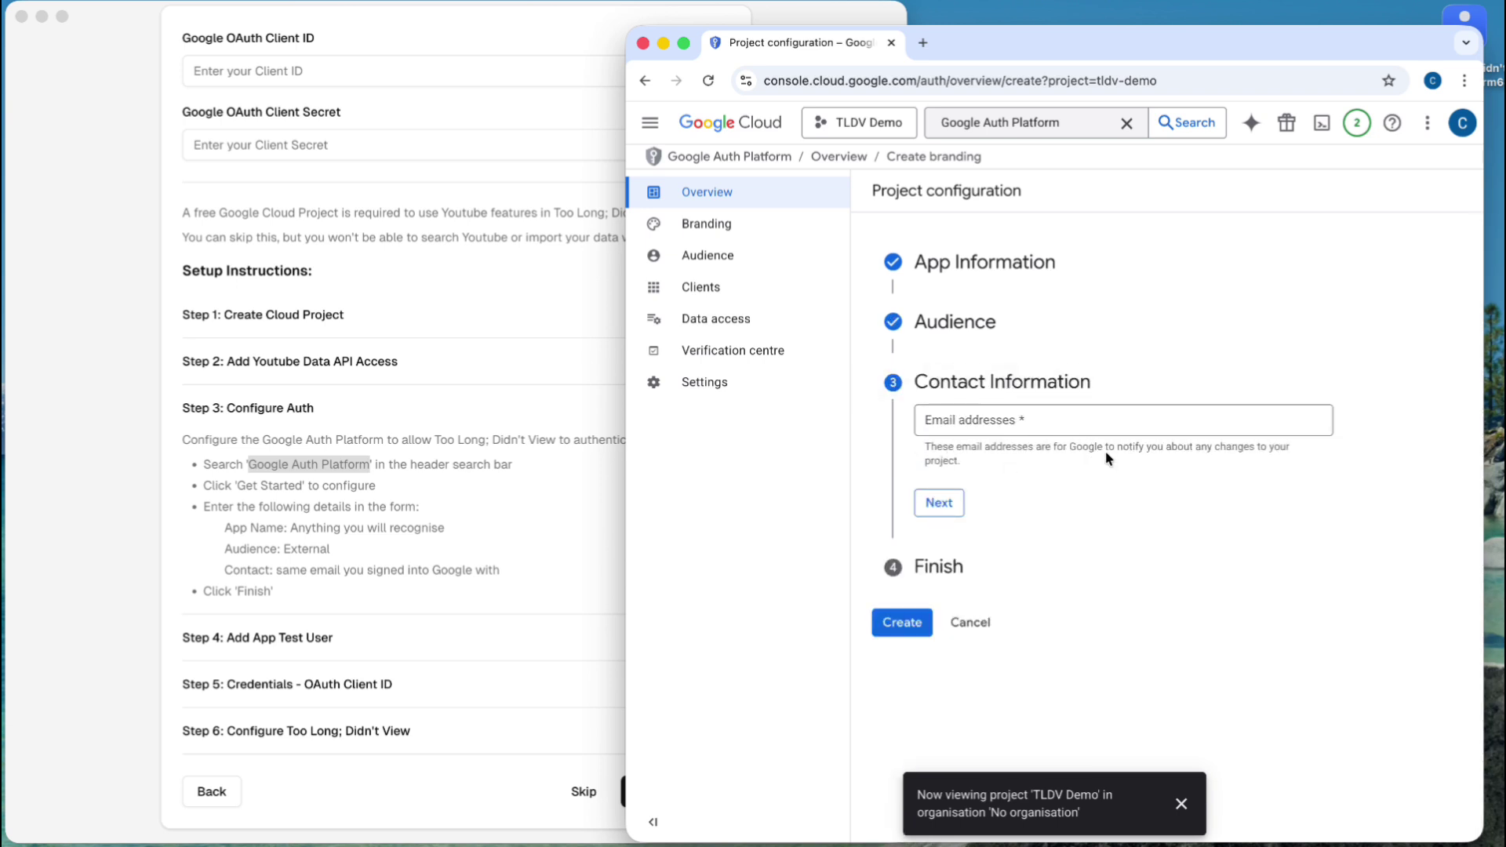
- Enter the account's email as contact, accept the user data policy, and create the OAuth configuration
click(962, 424)
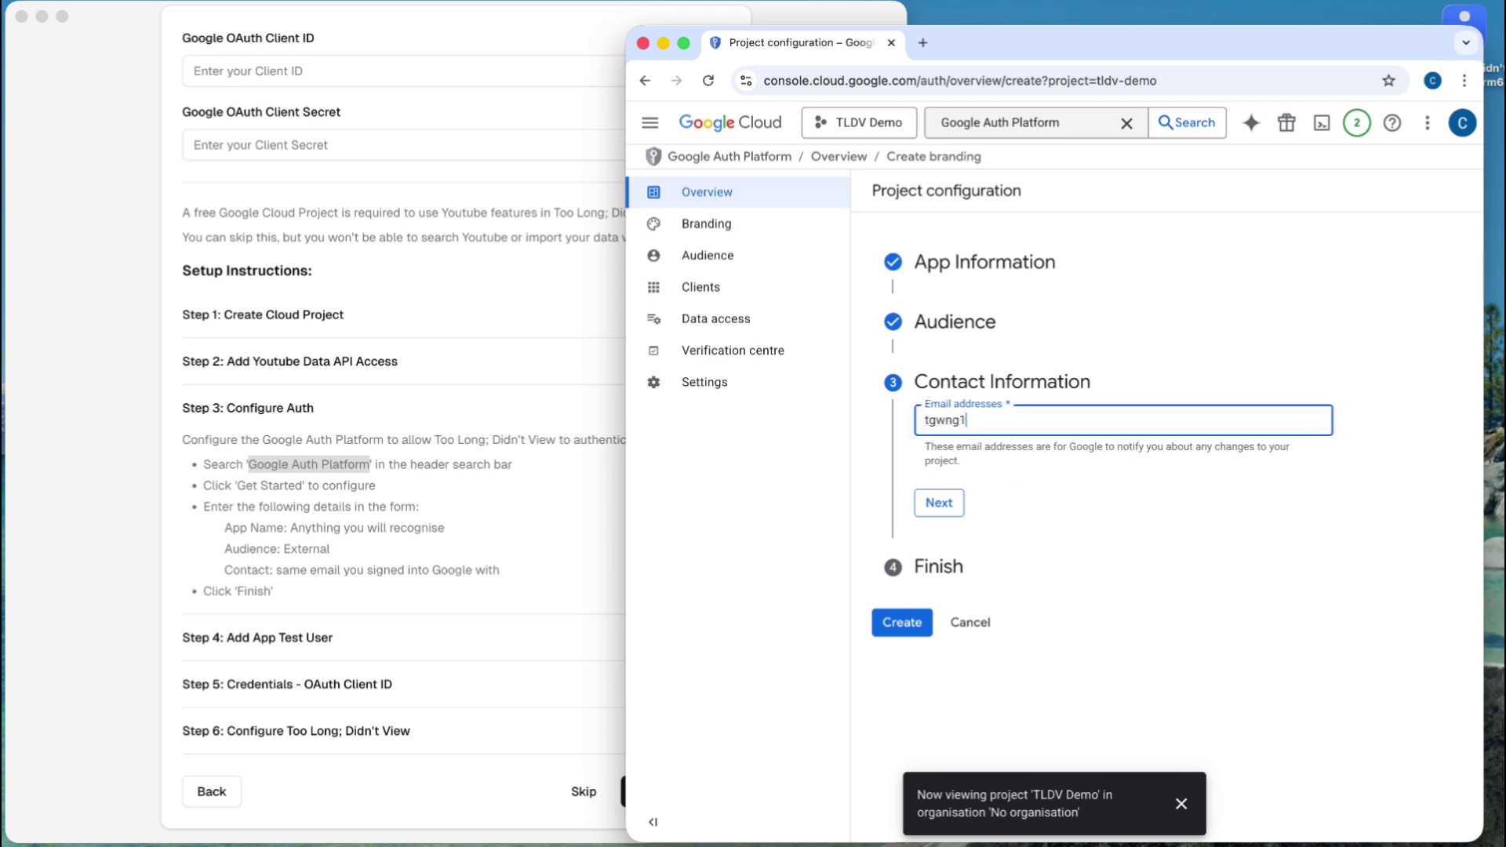
click(994, 469)
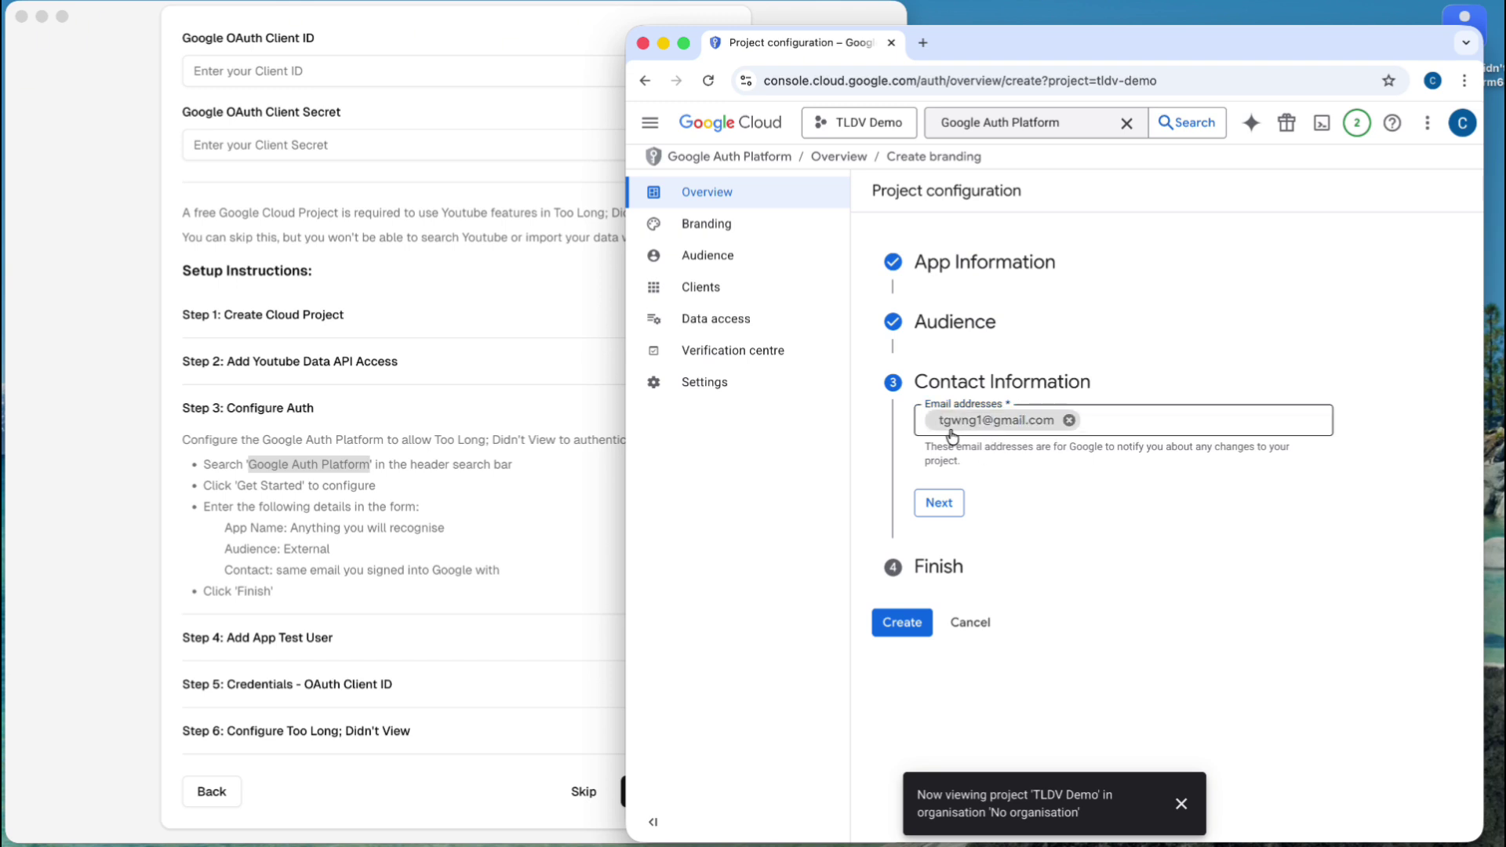
click(938, 506)
click(927, 473)
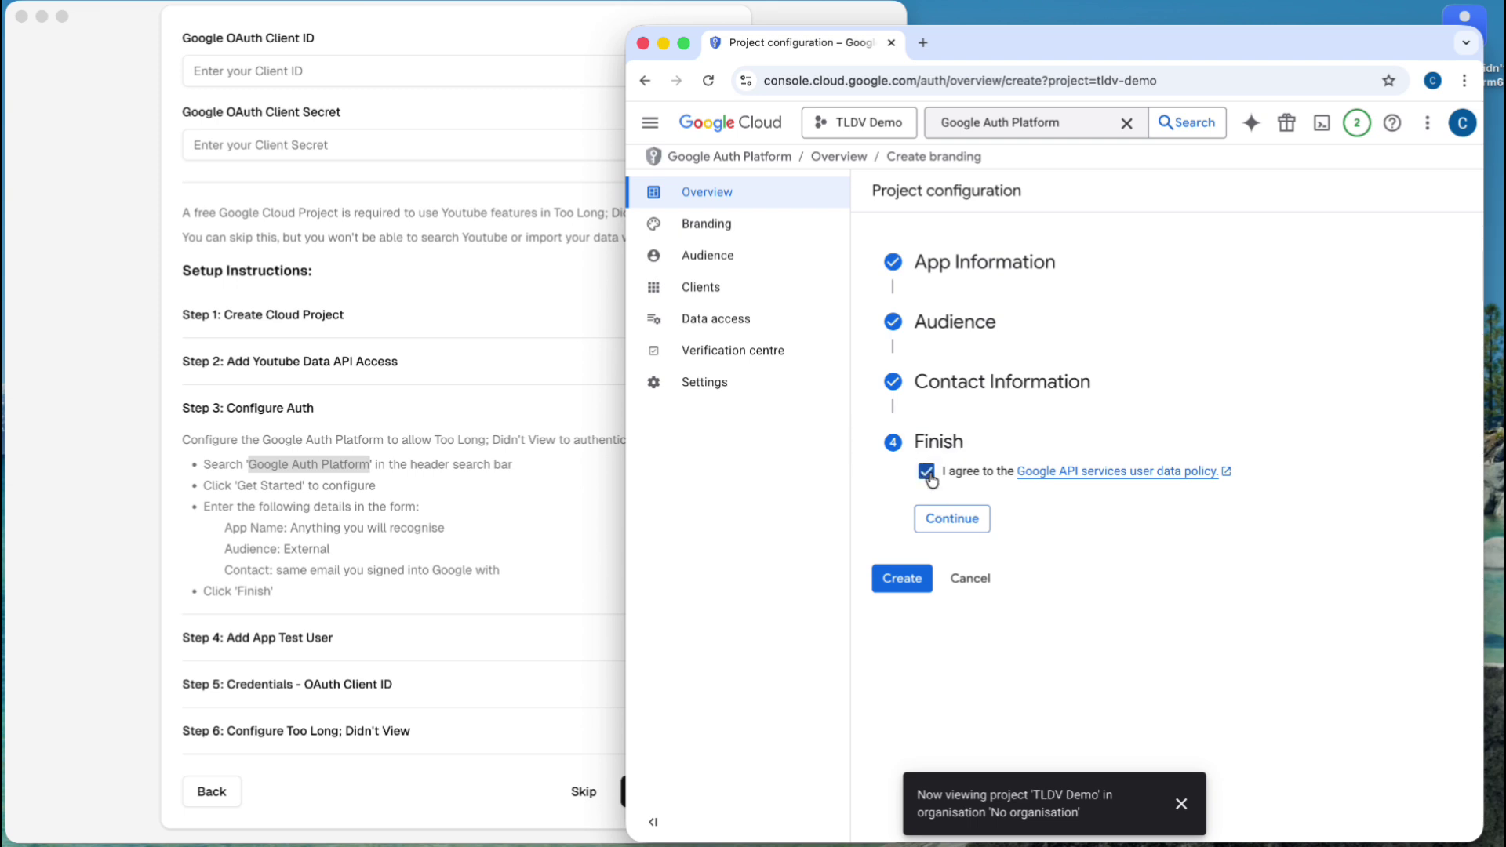
click(951, 519)
click(903, 499)
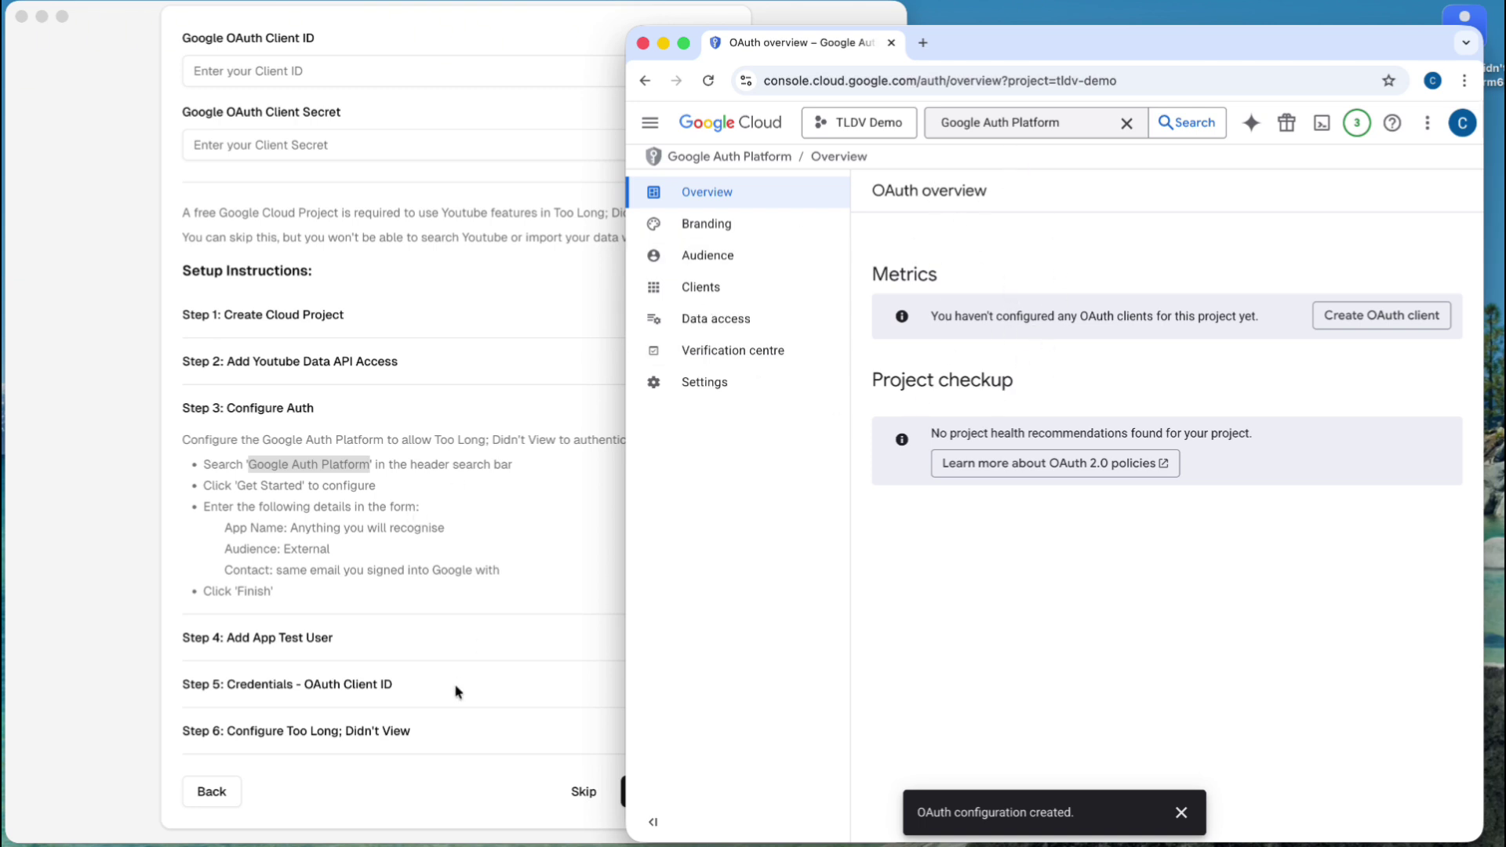
click(359, 549)
click(287, 422)
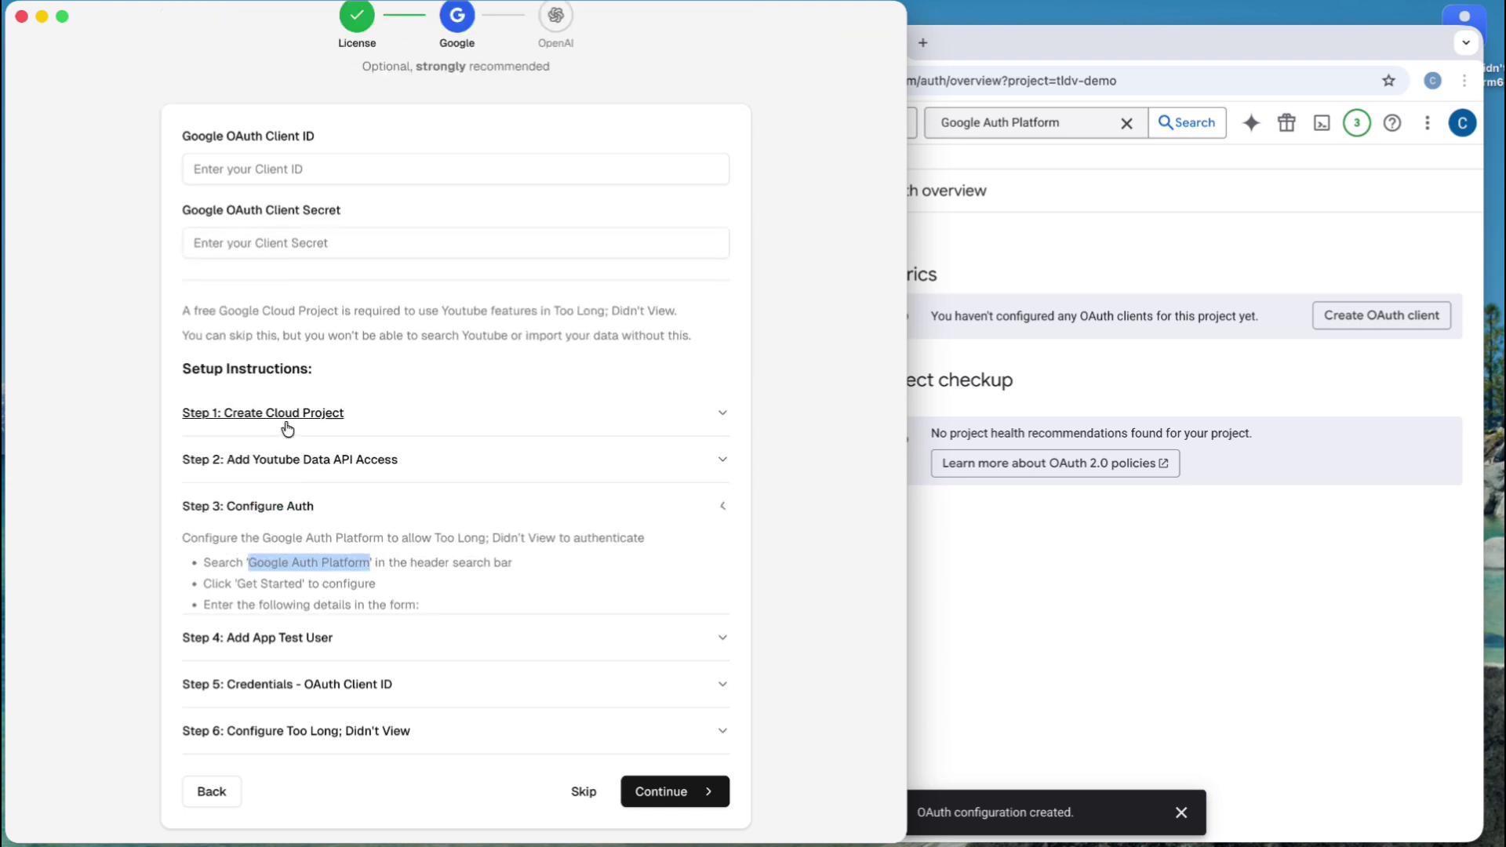
- Expand the wizard's Add App Test User instructions and open the console's Audience page via search
click(309, 637)
scroll(403, 622, down, 3)
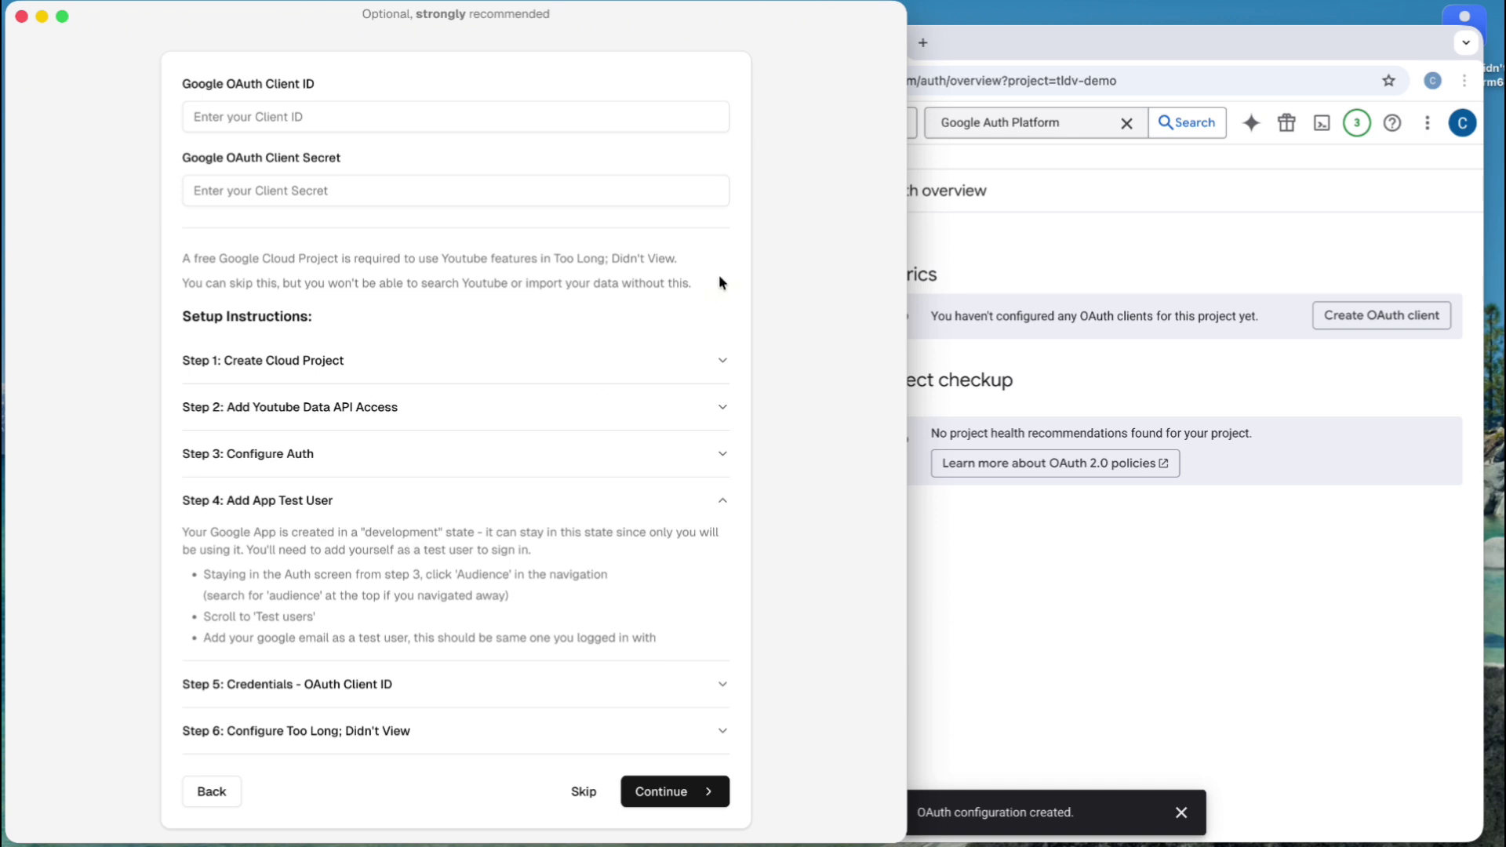
click(1052, 42)
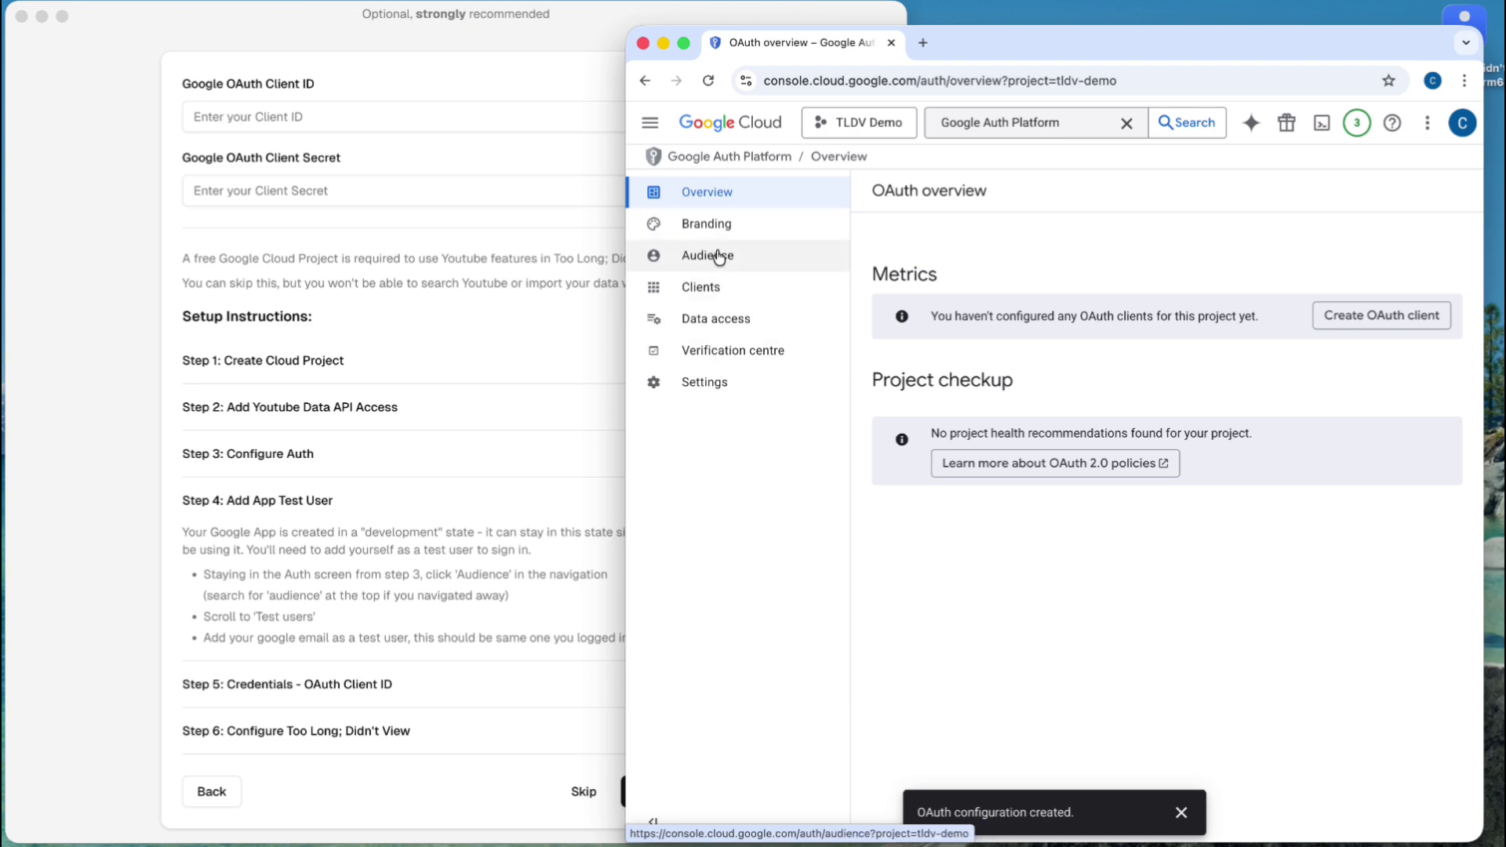
click(1130, 124)
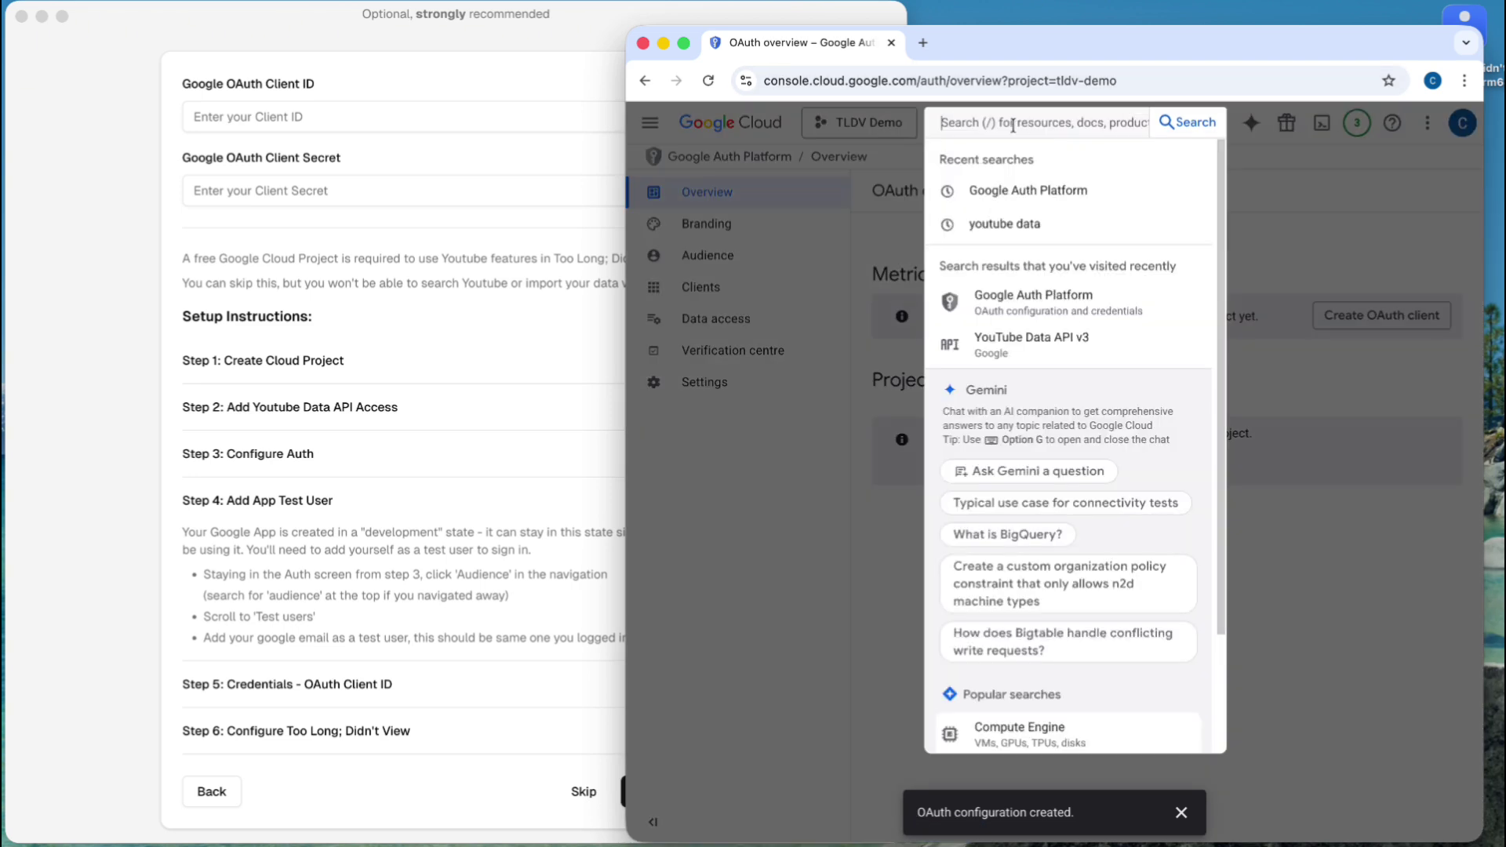
text(audience)
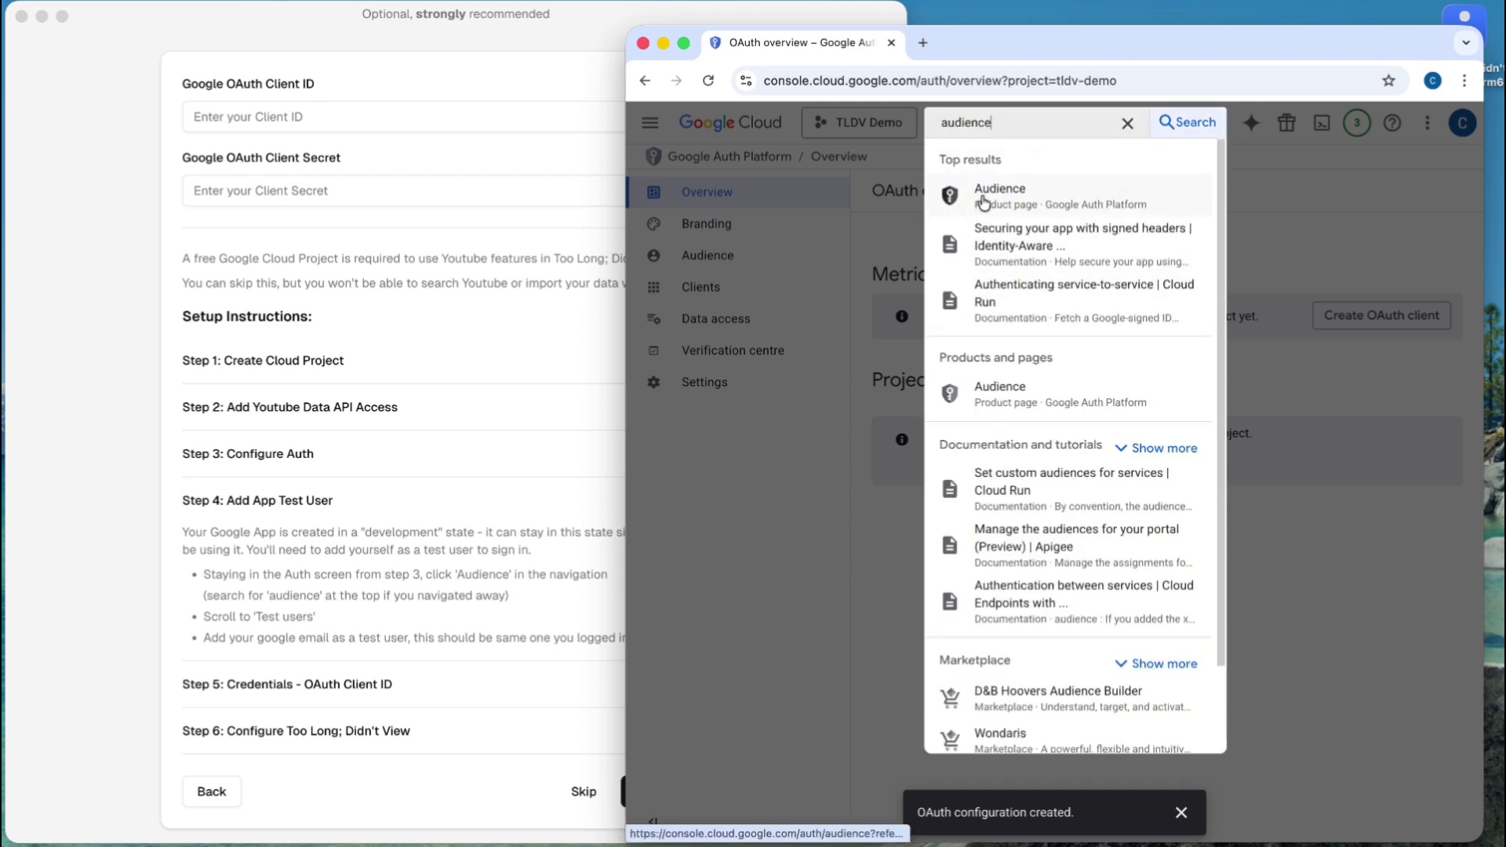
click(886, 244)
click(716, 259)
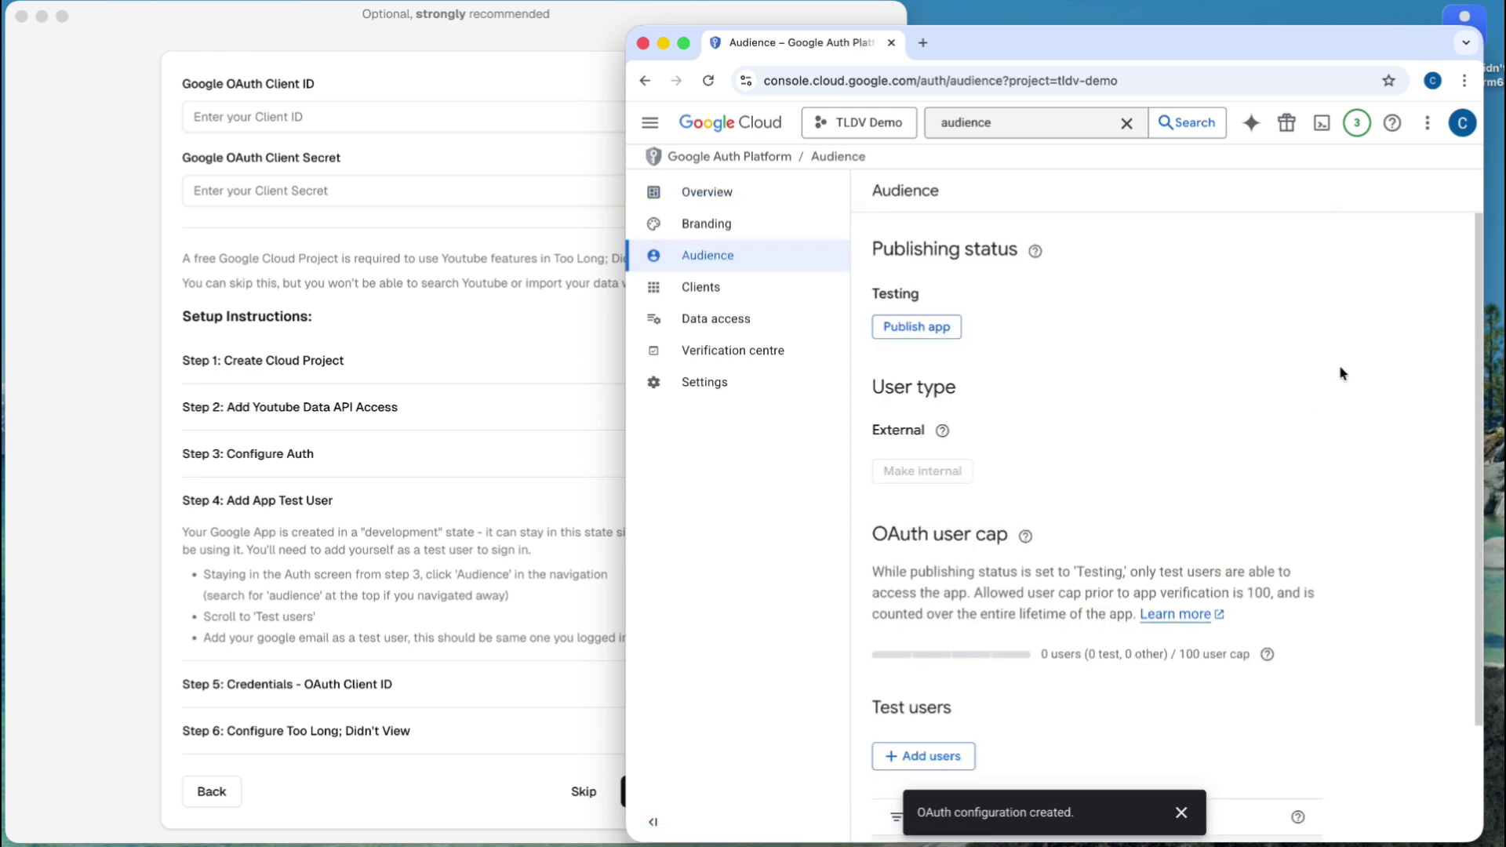
- Add the account's Gmail address as a test user and save the list
scroll(1194, 403, down, 3)
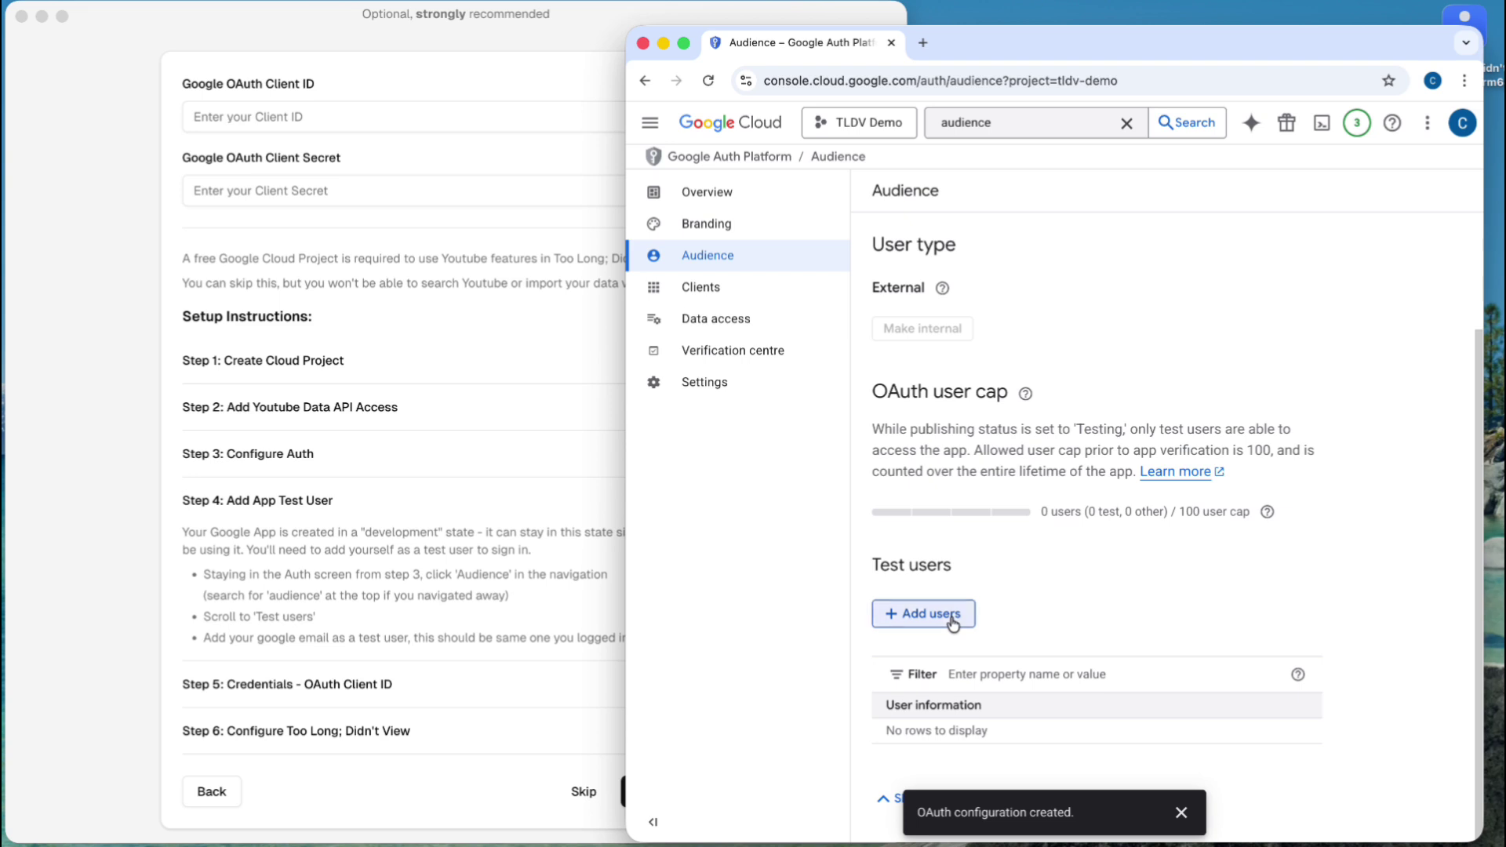
click(952, 620)
click(976, 287)
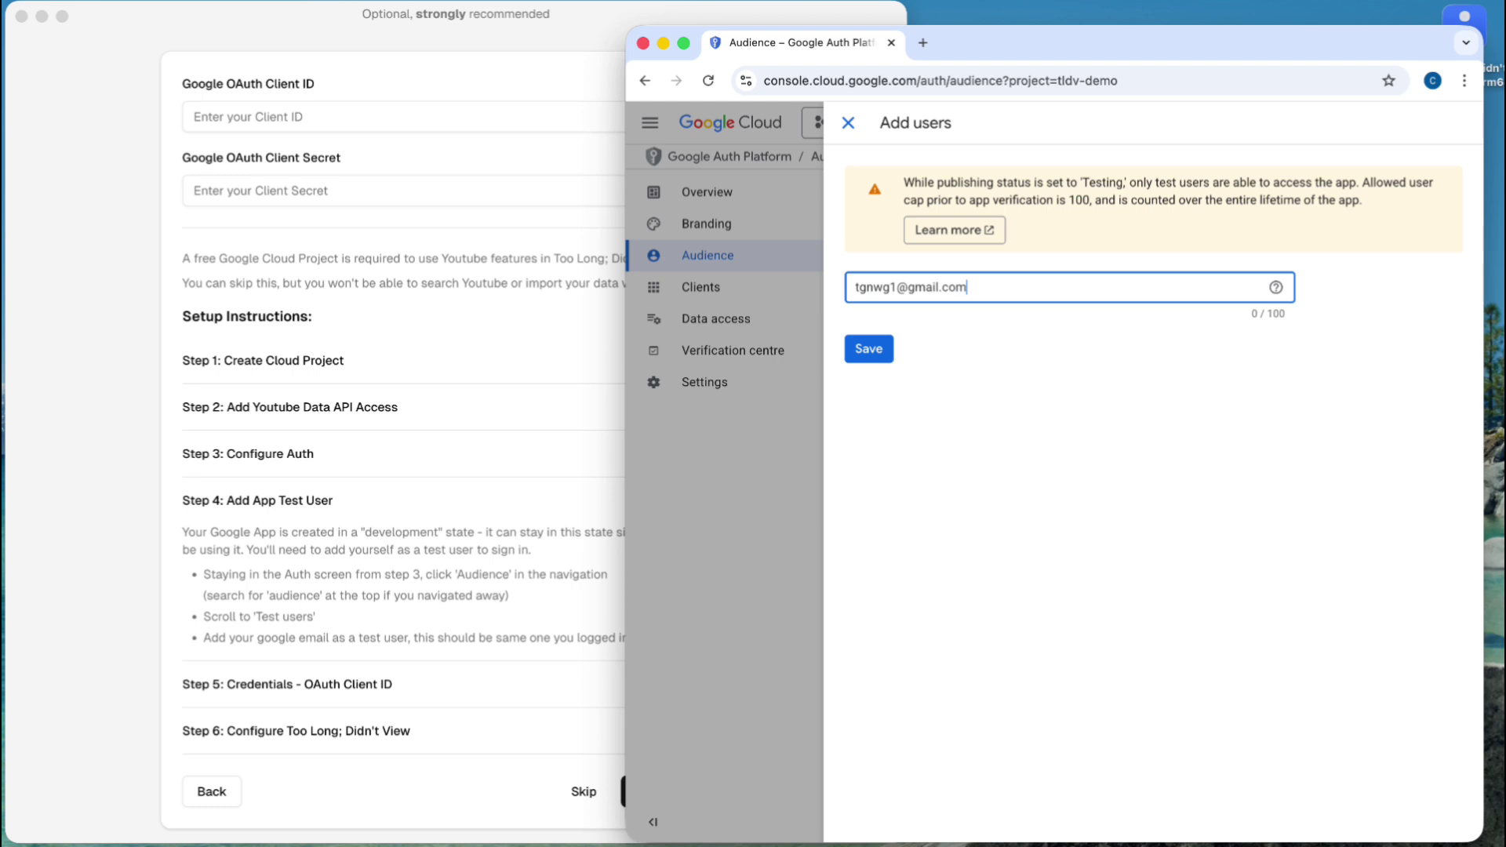
click(868, 357)
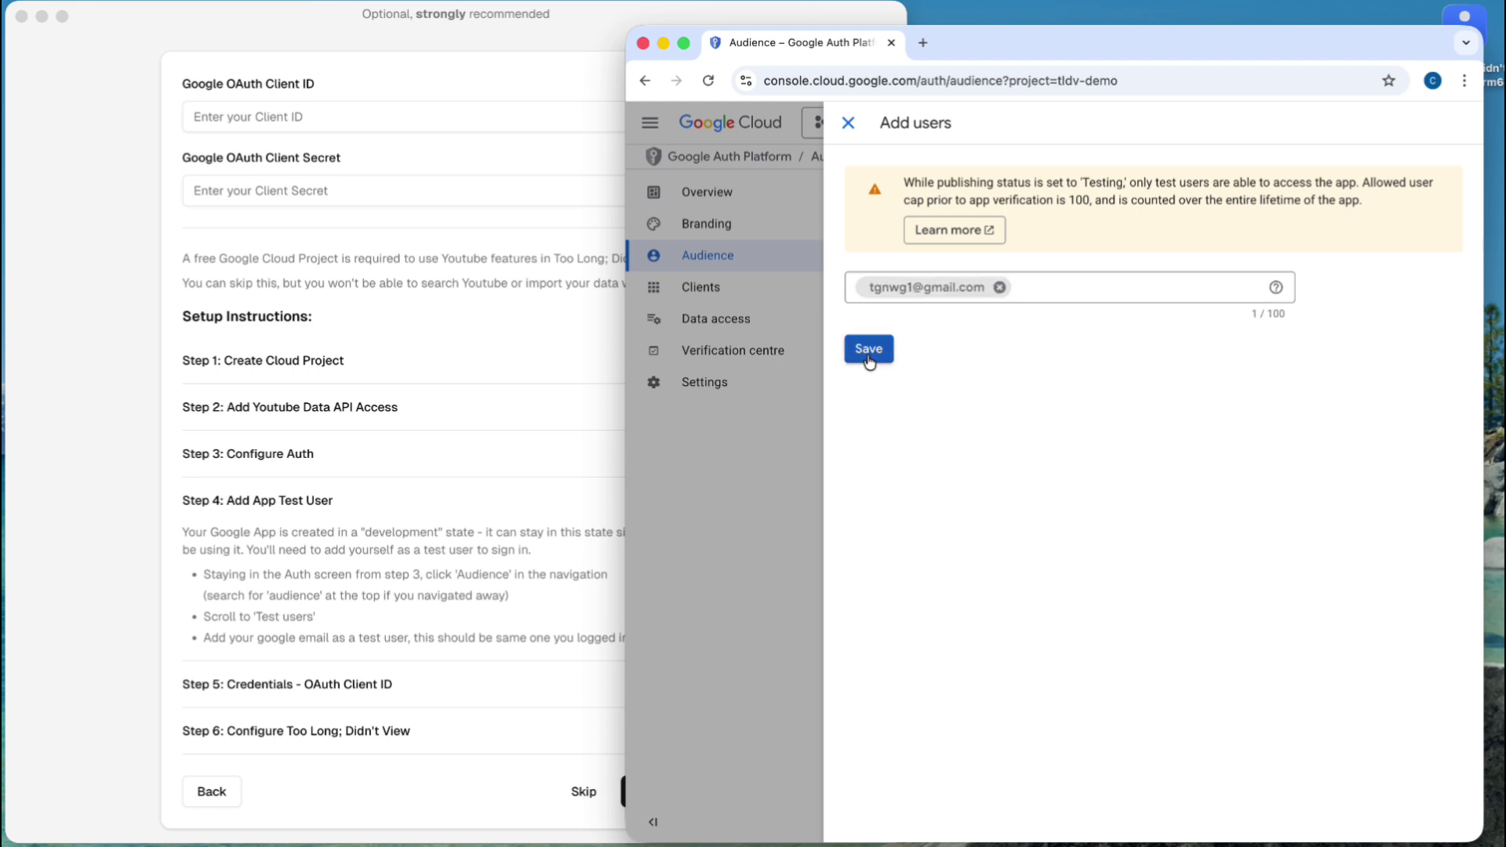
click(879, 349)
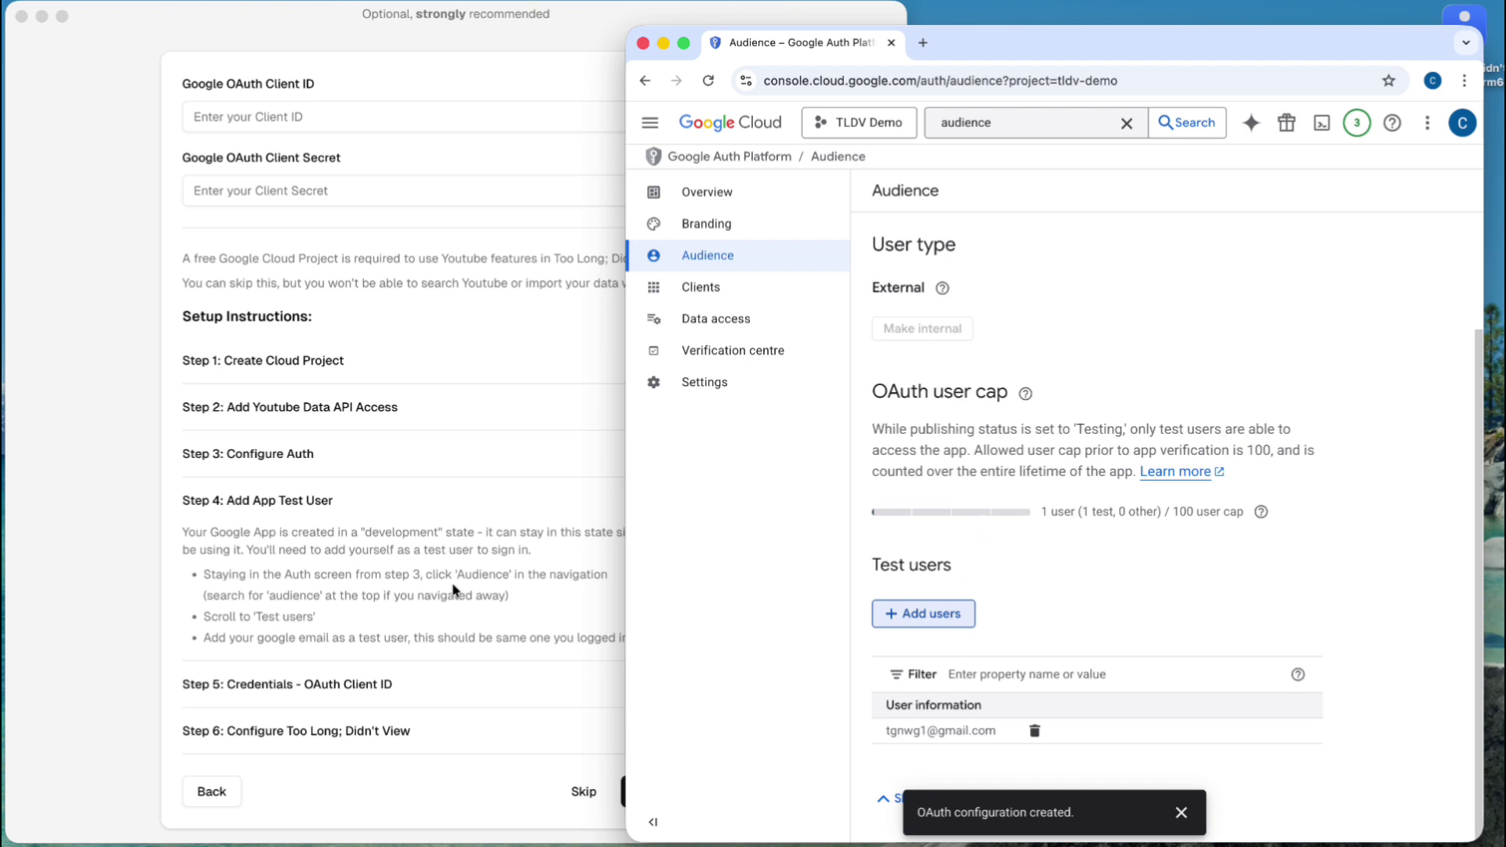
- Collapse Step 4, expand the OAuth Client ID instructions, and copy the word 'Credentials'
click(306, 514)
click(303, 502)
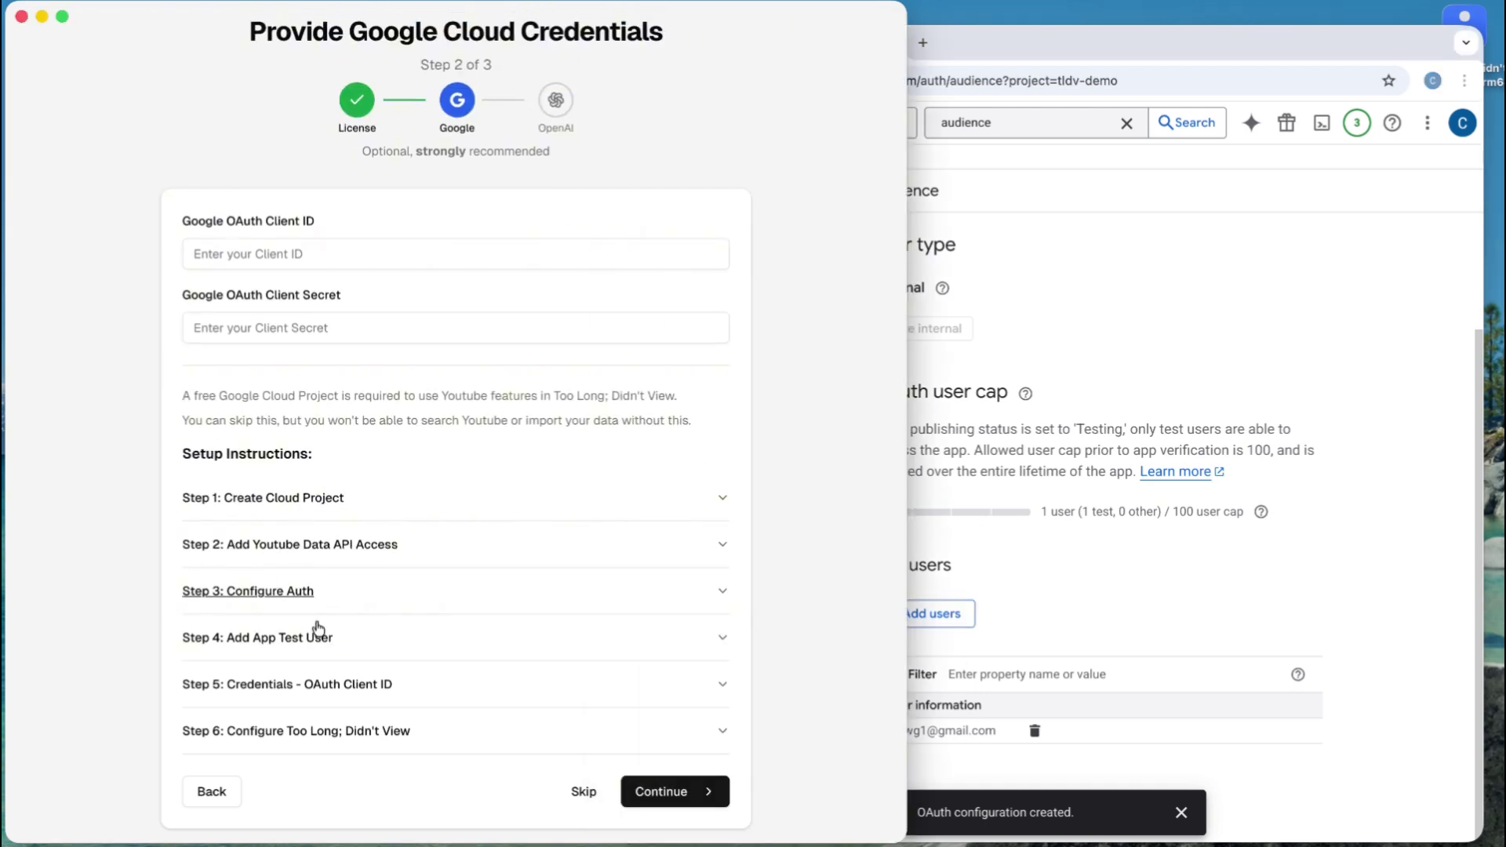
click(322, 684)
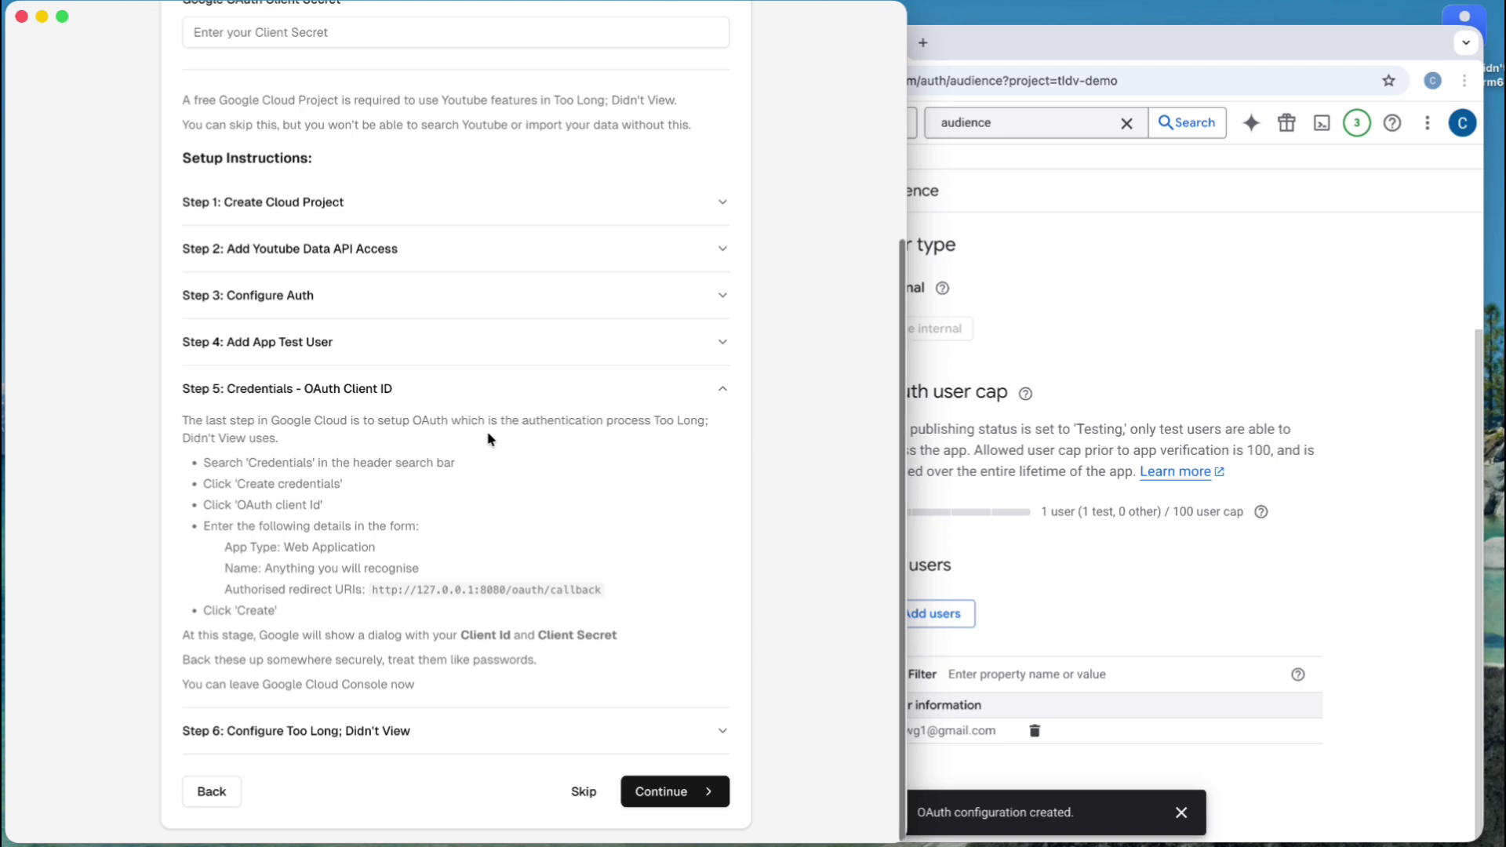
double_click(277, 463)
key(super+c)
- Paste 'Credentials' into the console search and open the Credentials page
click(1067, 271)
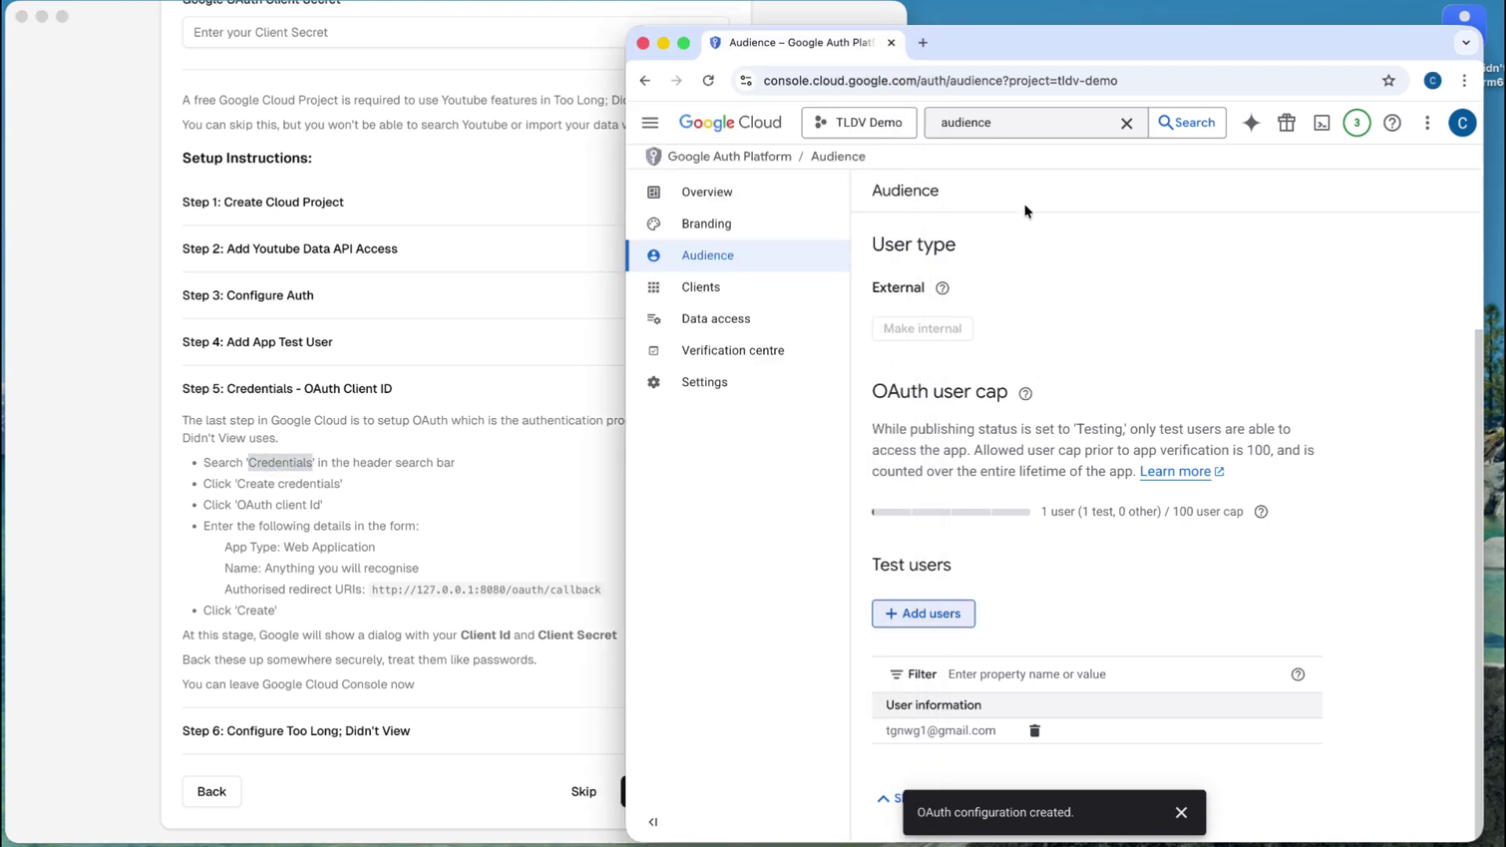
click(1129, 125)
key(super+v)
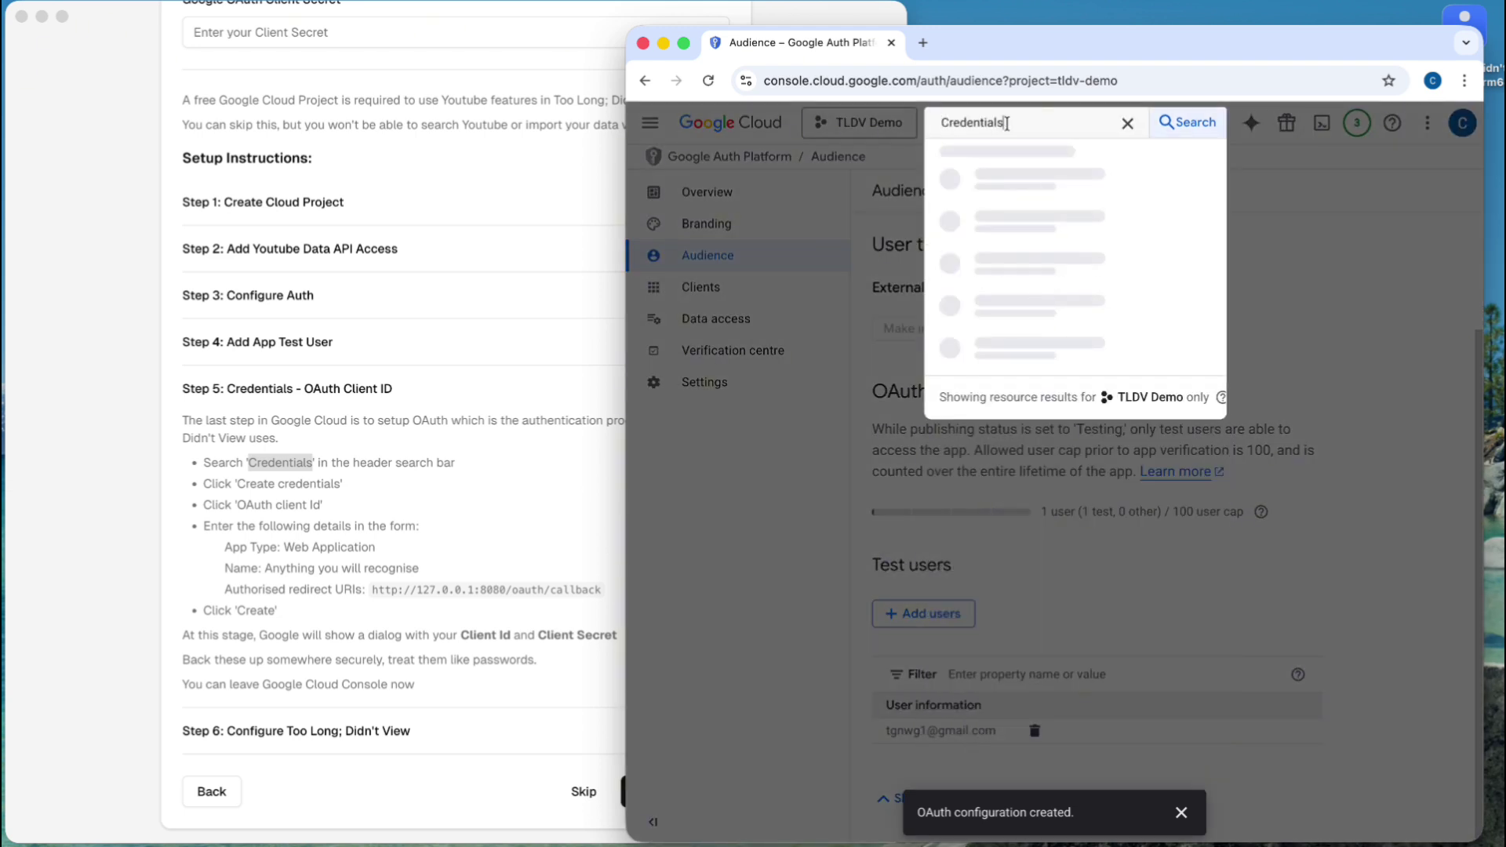
click(1010, 240)
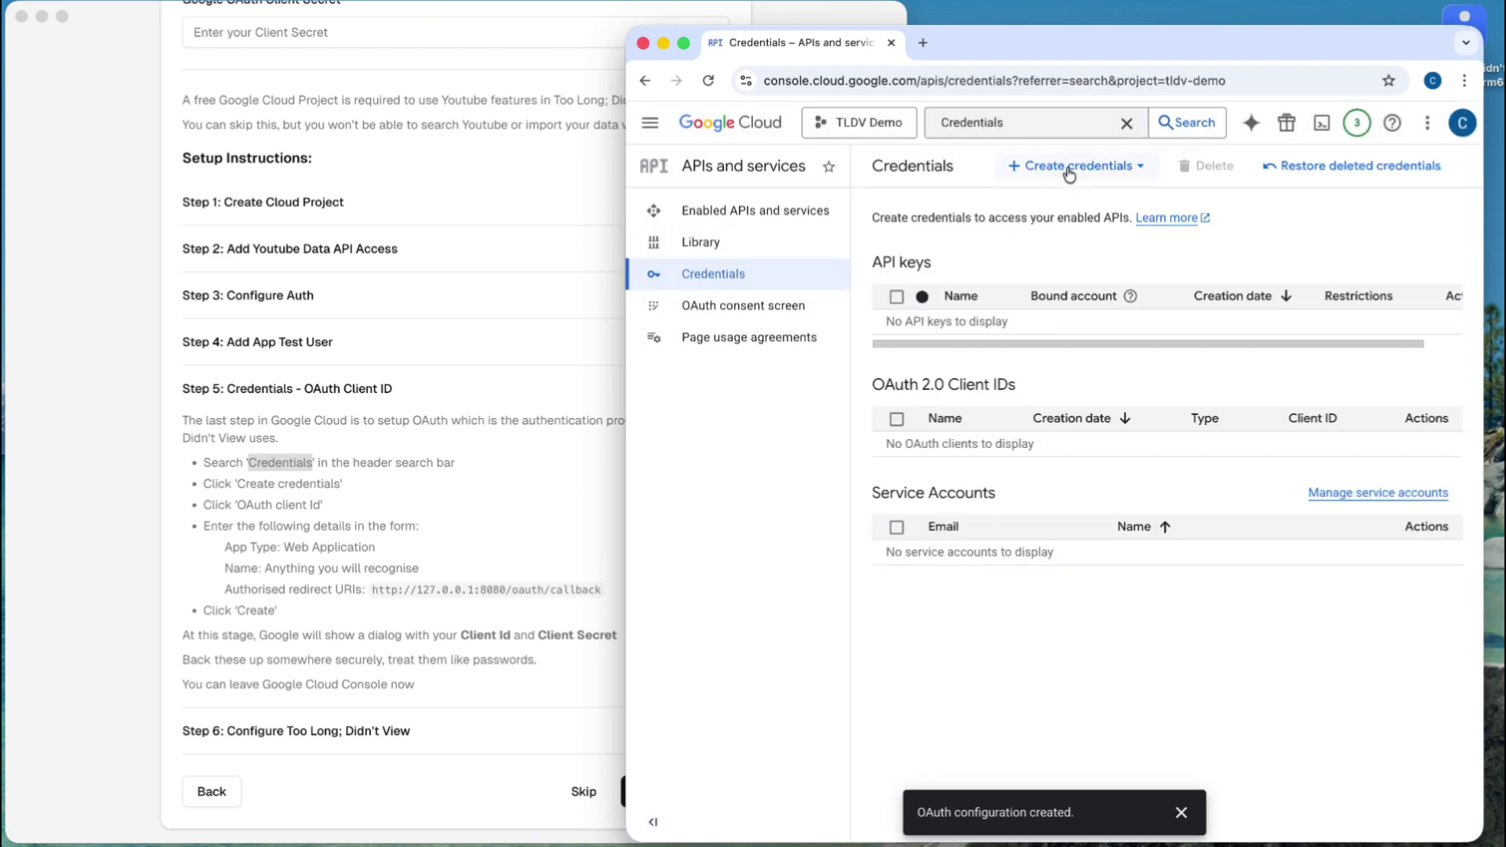
- Start a new OAuth client ID of type Web application named 'TLDV Demo'
click(1071, 171)
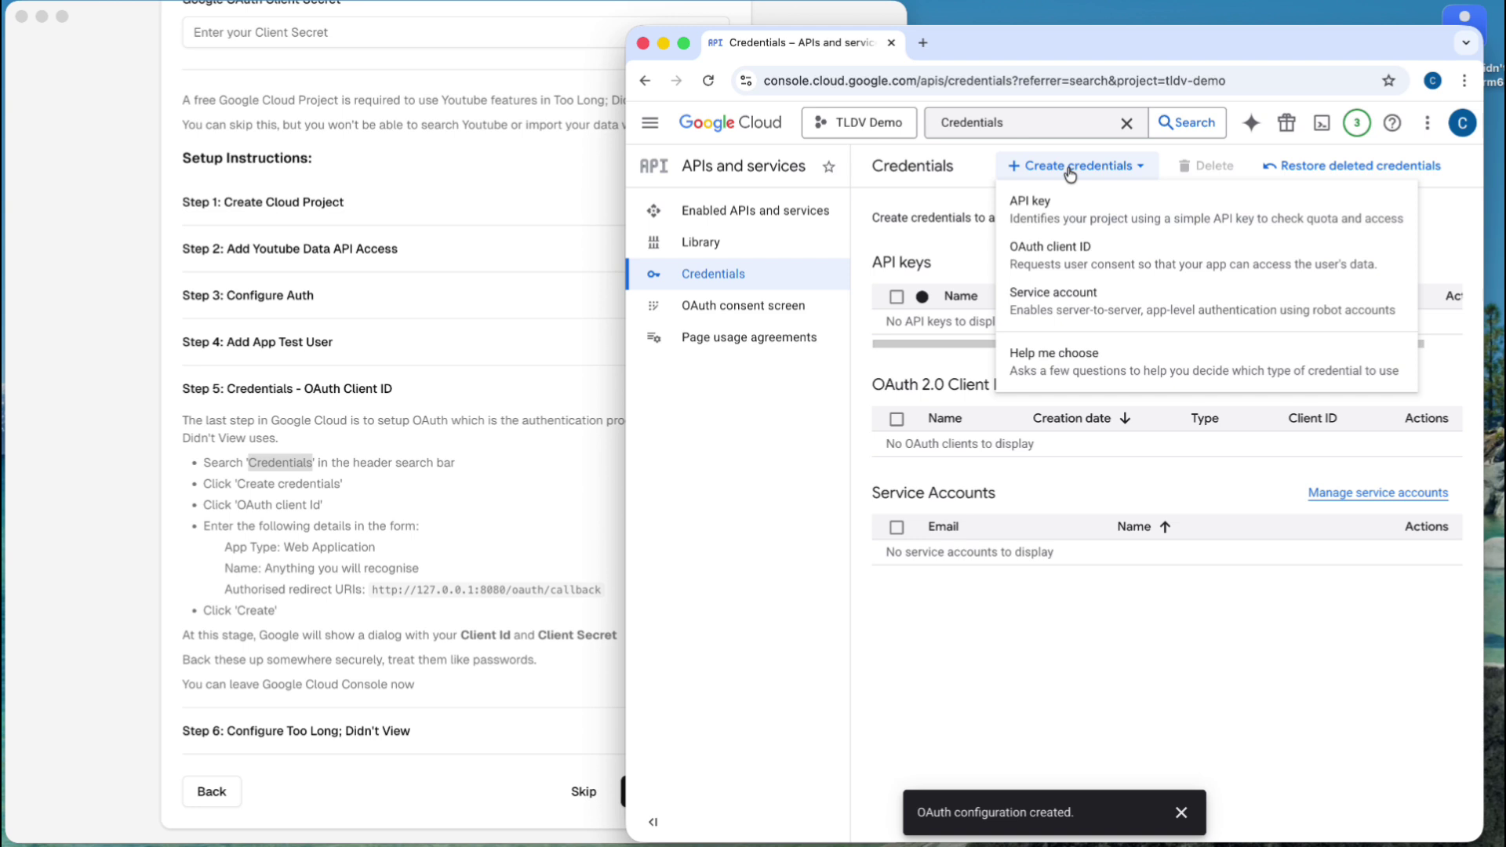
click(1062, 265)
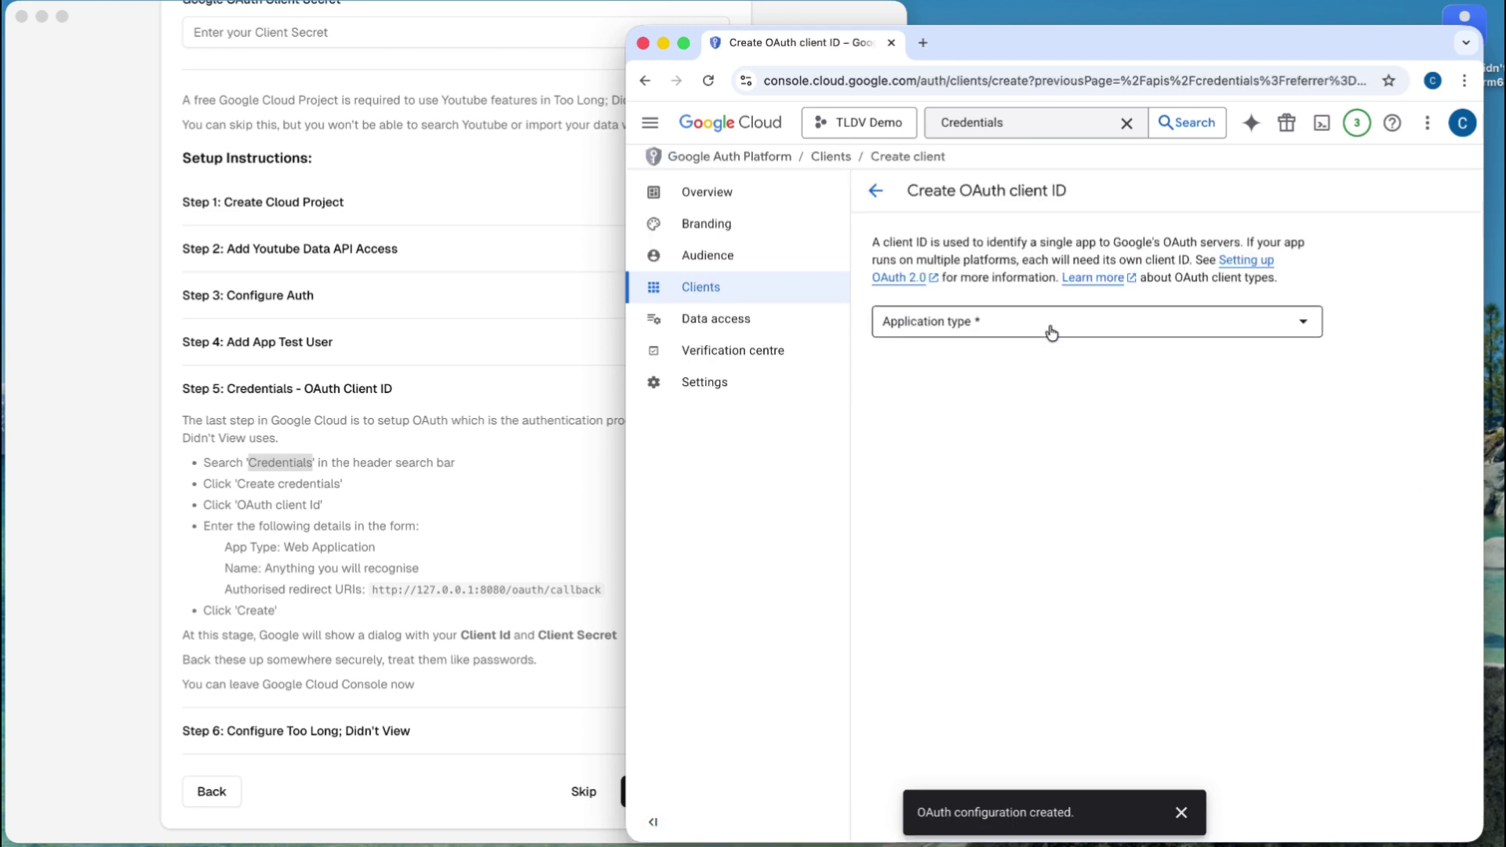
click(1048, 328)
click(996, 337)
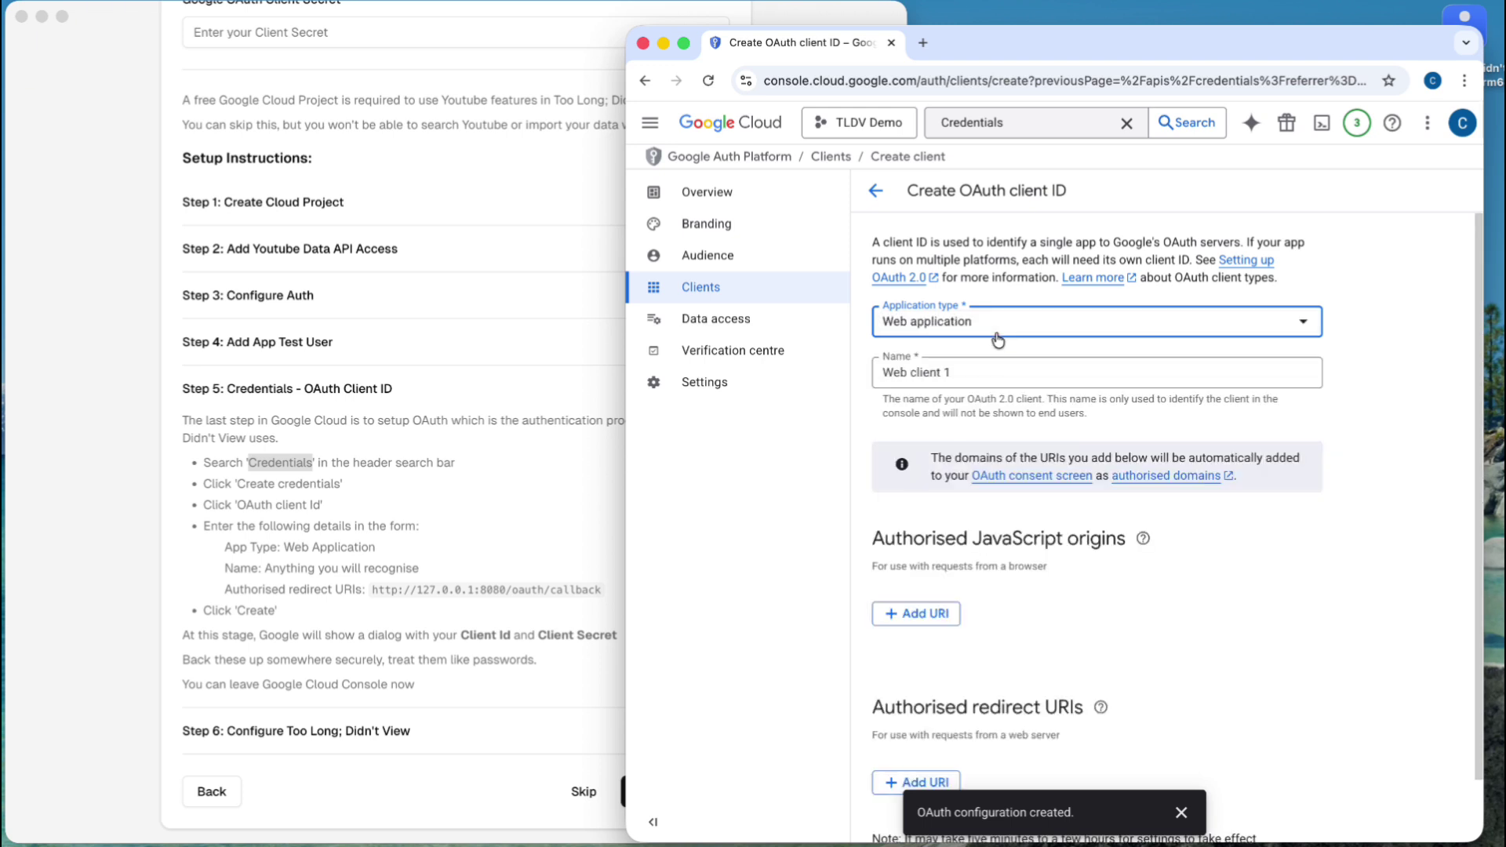
click(994, 370)
key(super+a)
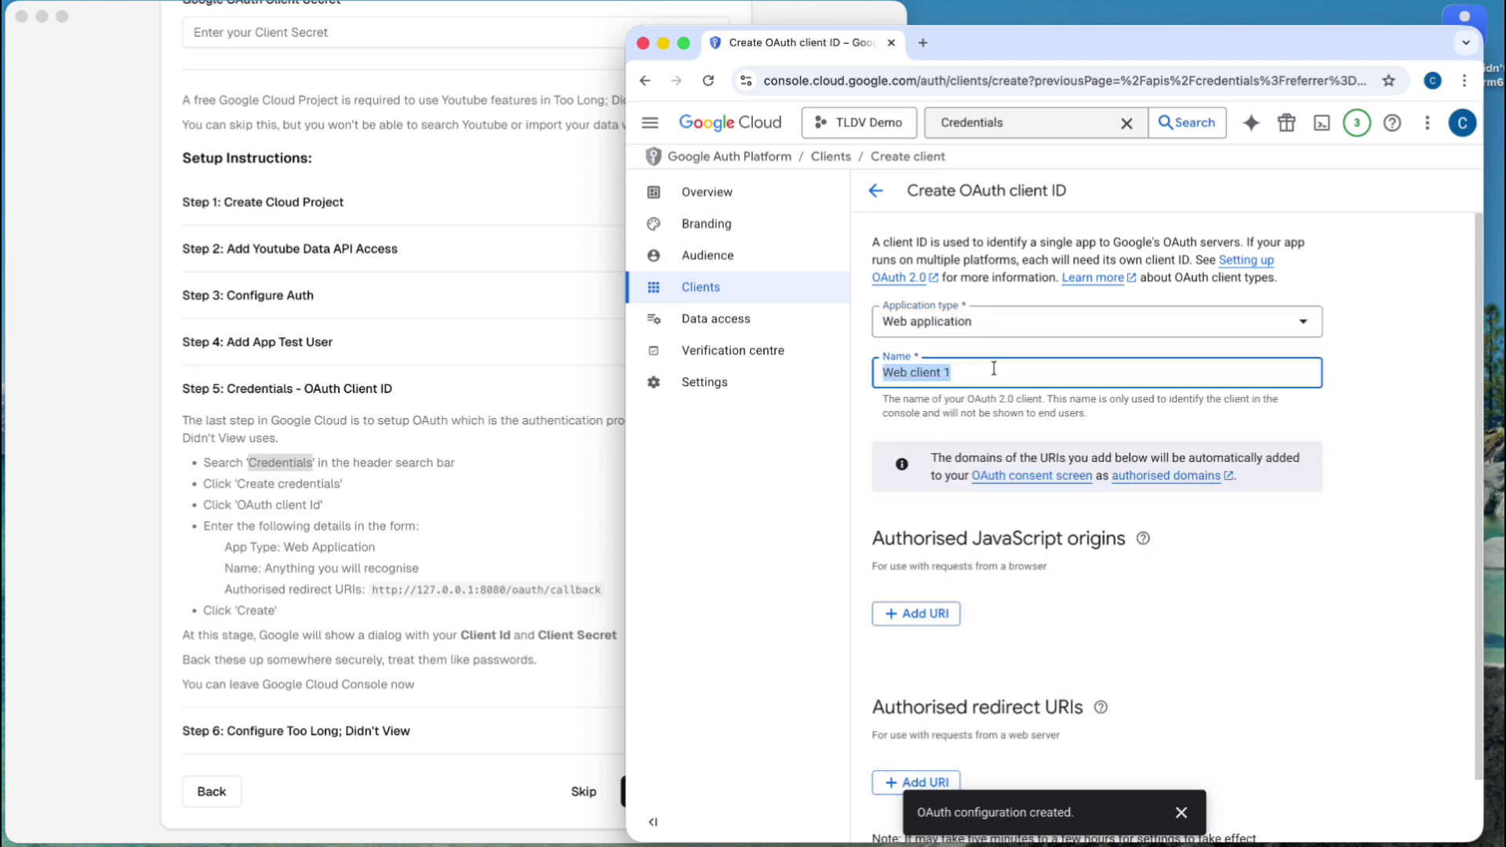
text(TLDV Demo)
scroll(995, 392, down, 1)
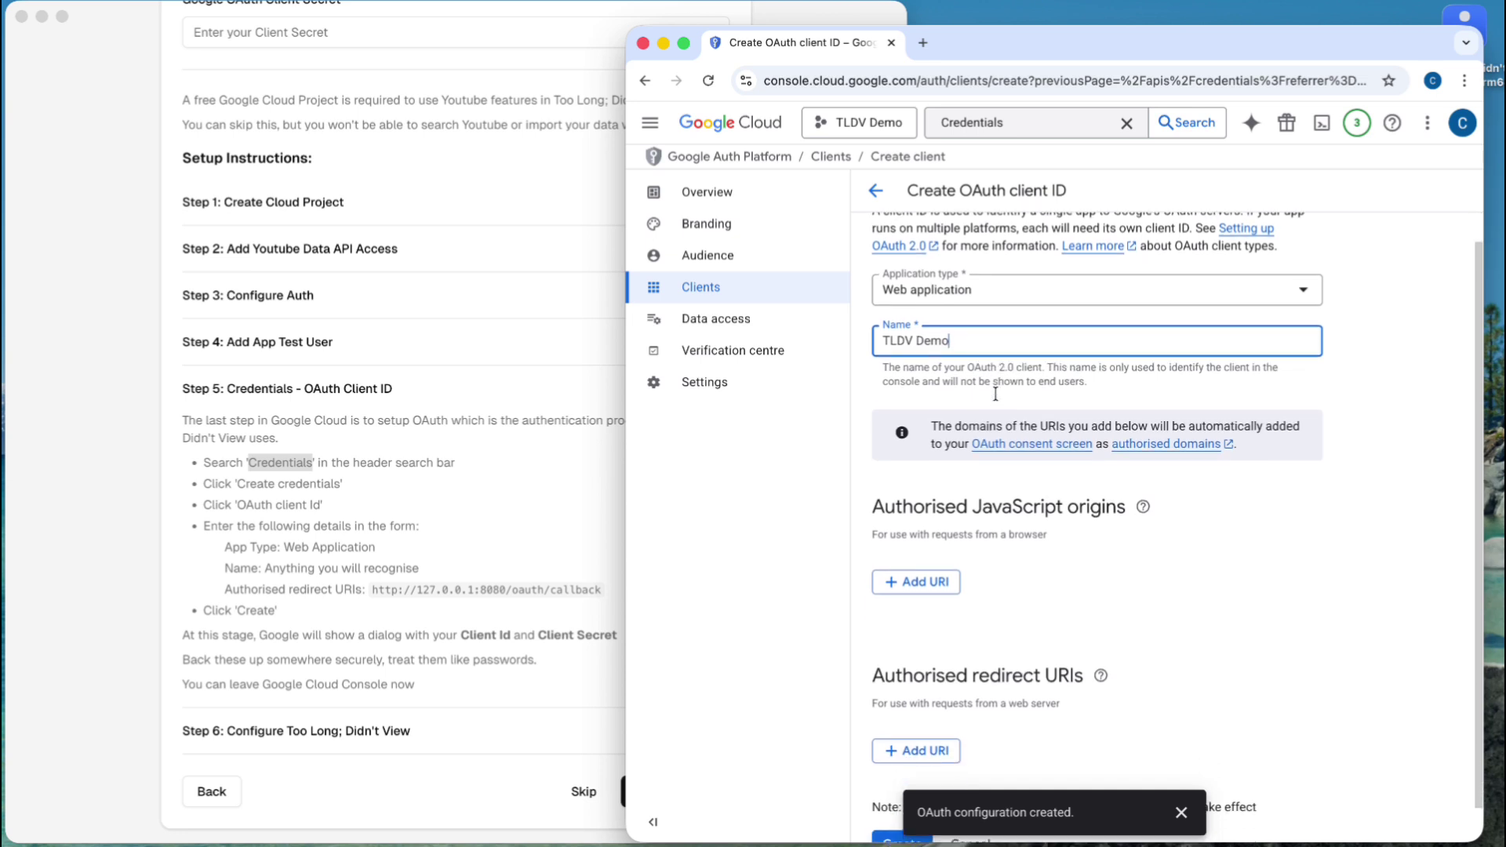
scroll(995, 393, down, 1)
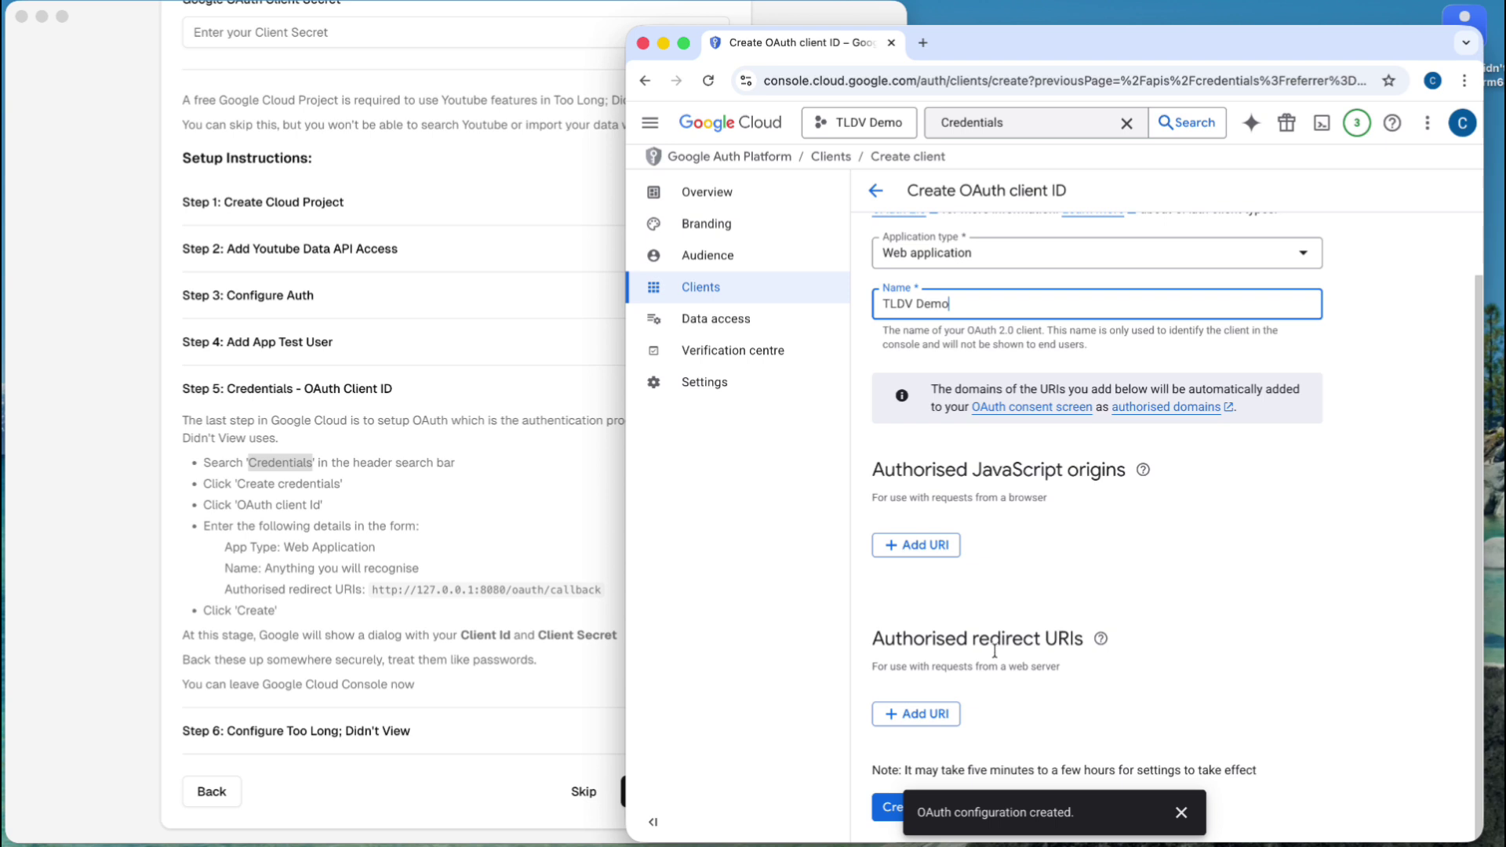
click(941, 713)
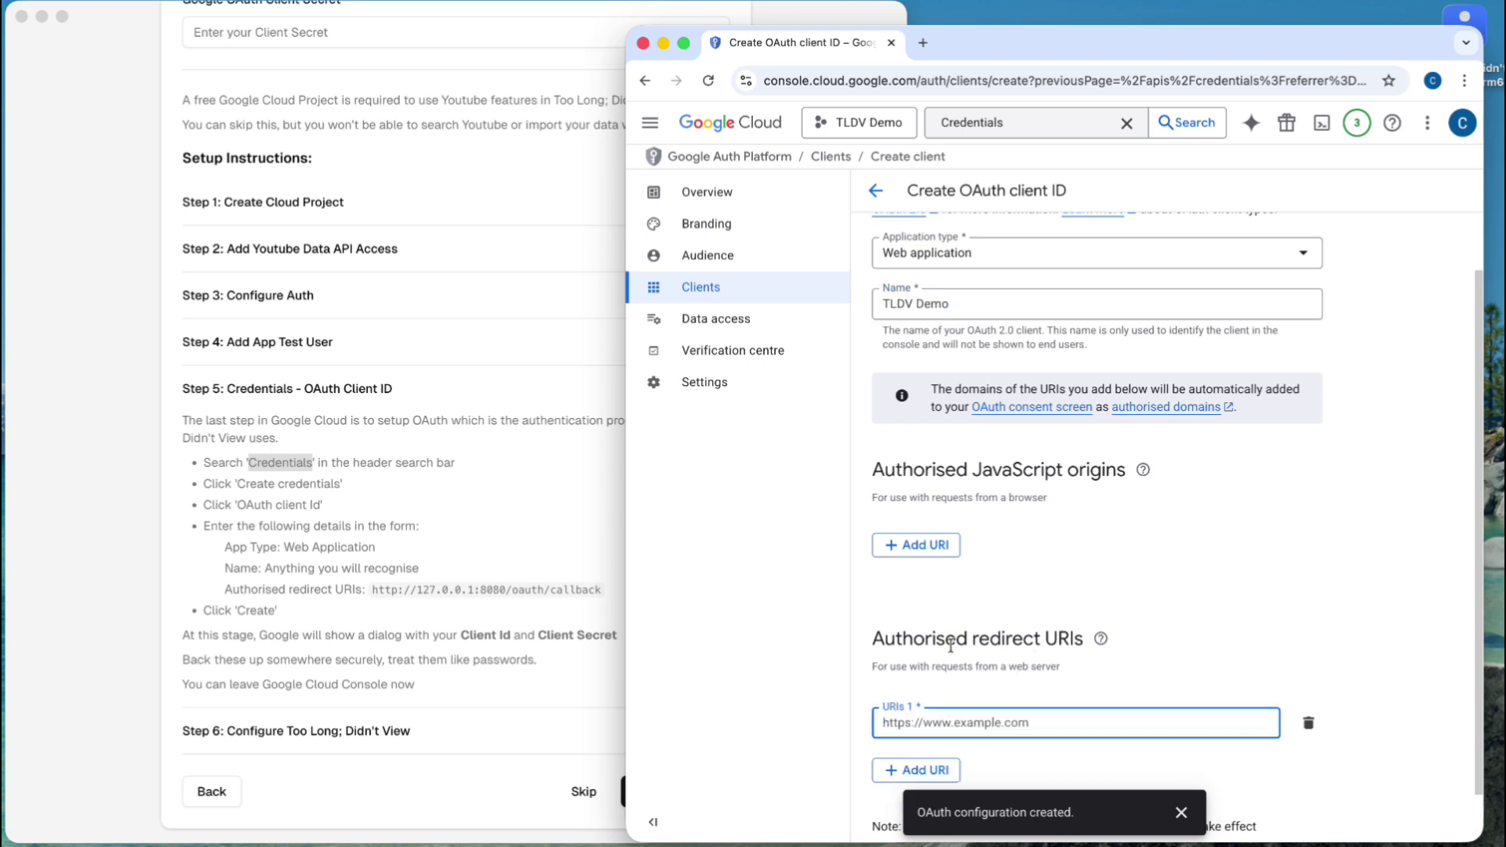
click(379, 598)
drag(374, 593, 600, 594)
key(super+c)
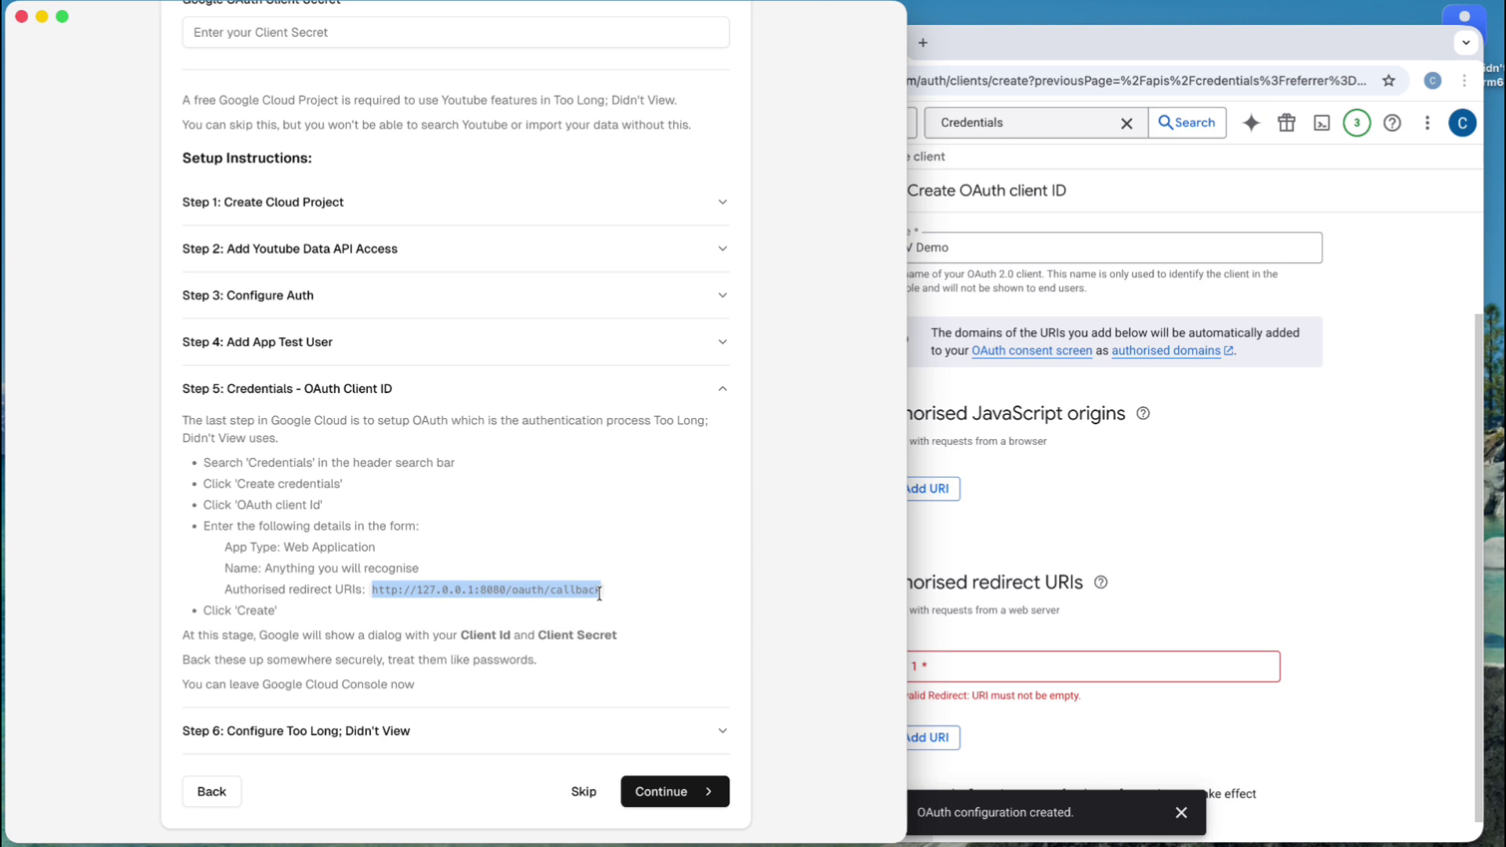
click(1040, 659)
key(super+v)
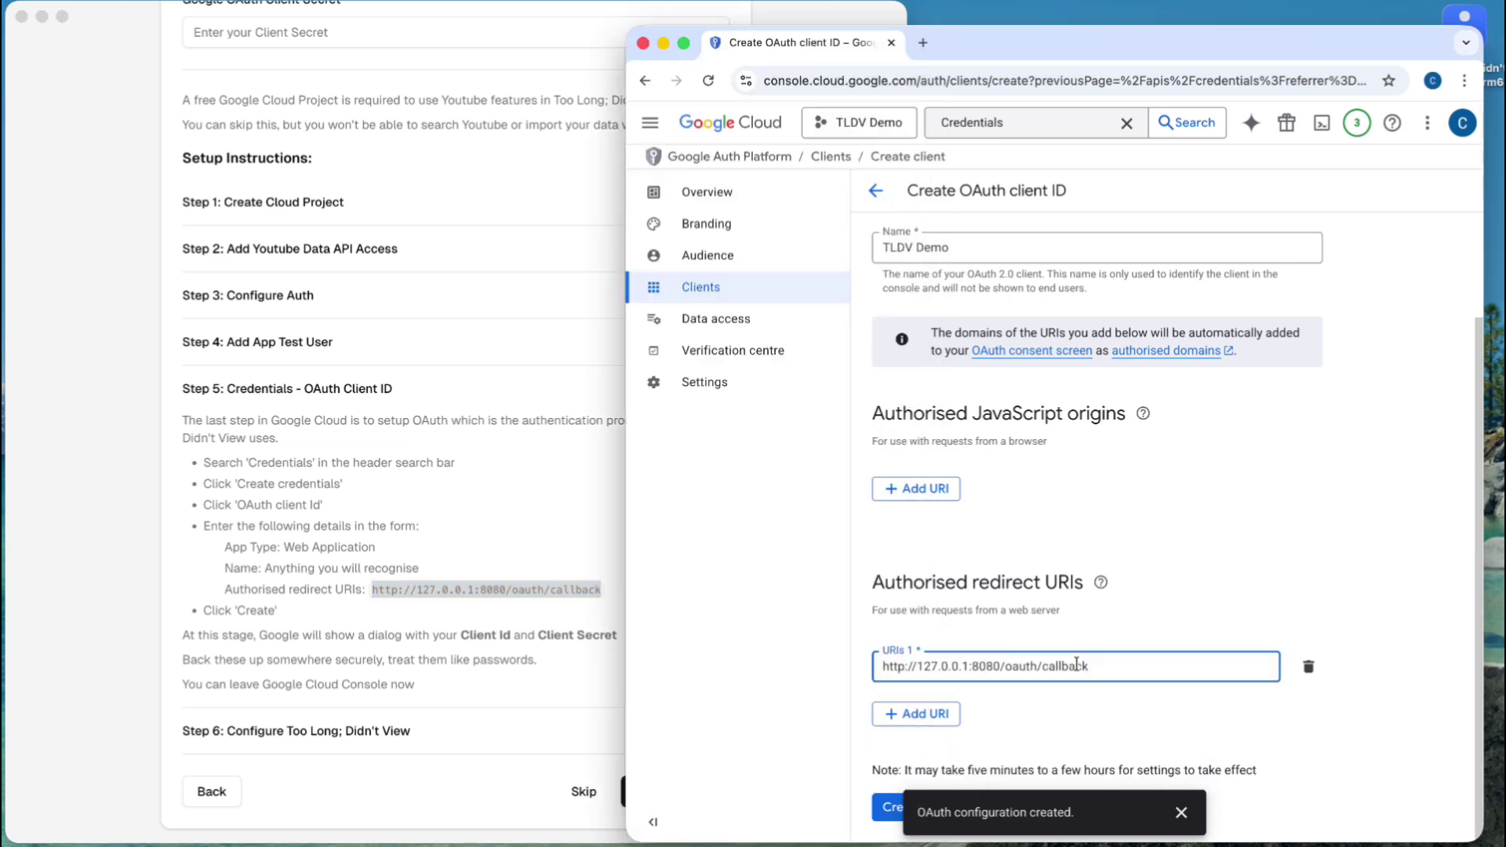
click(1182, 814)
- Create the TLDV Demo OAuth client and select its generated client secret before returning to setup
click(899, 807)
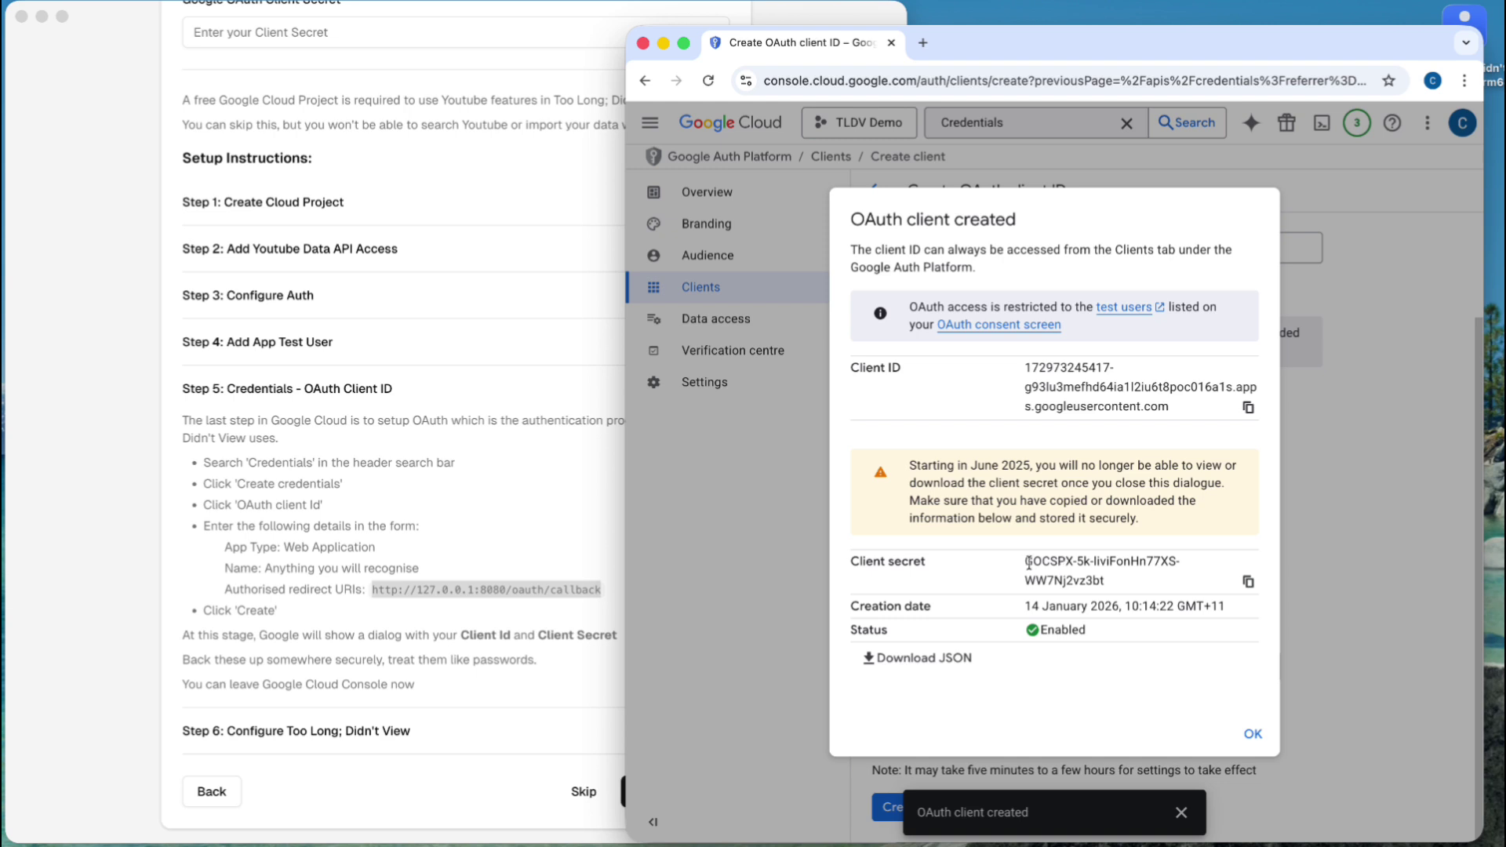
drag(1027, 561, 1107, 581)
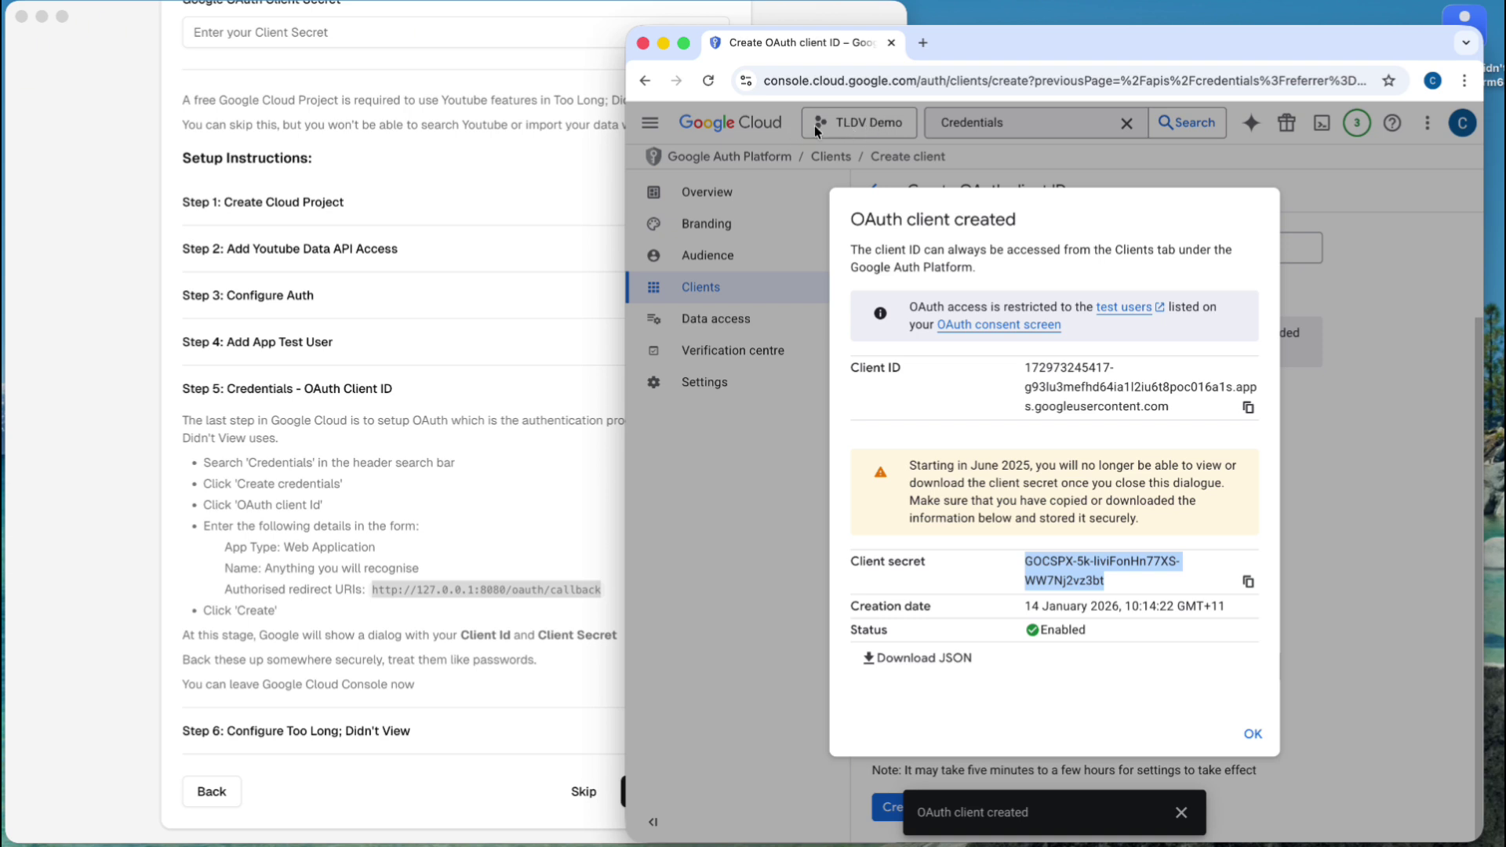
click(348, 473)
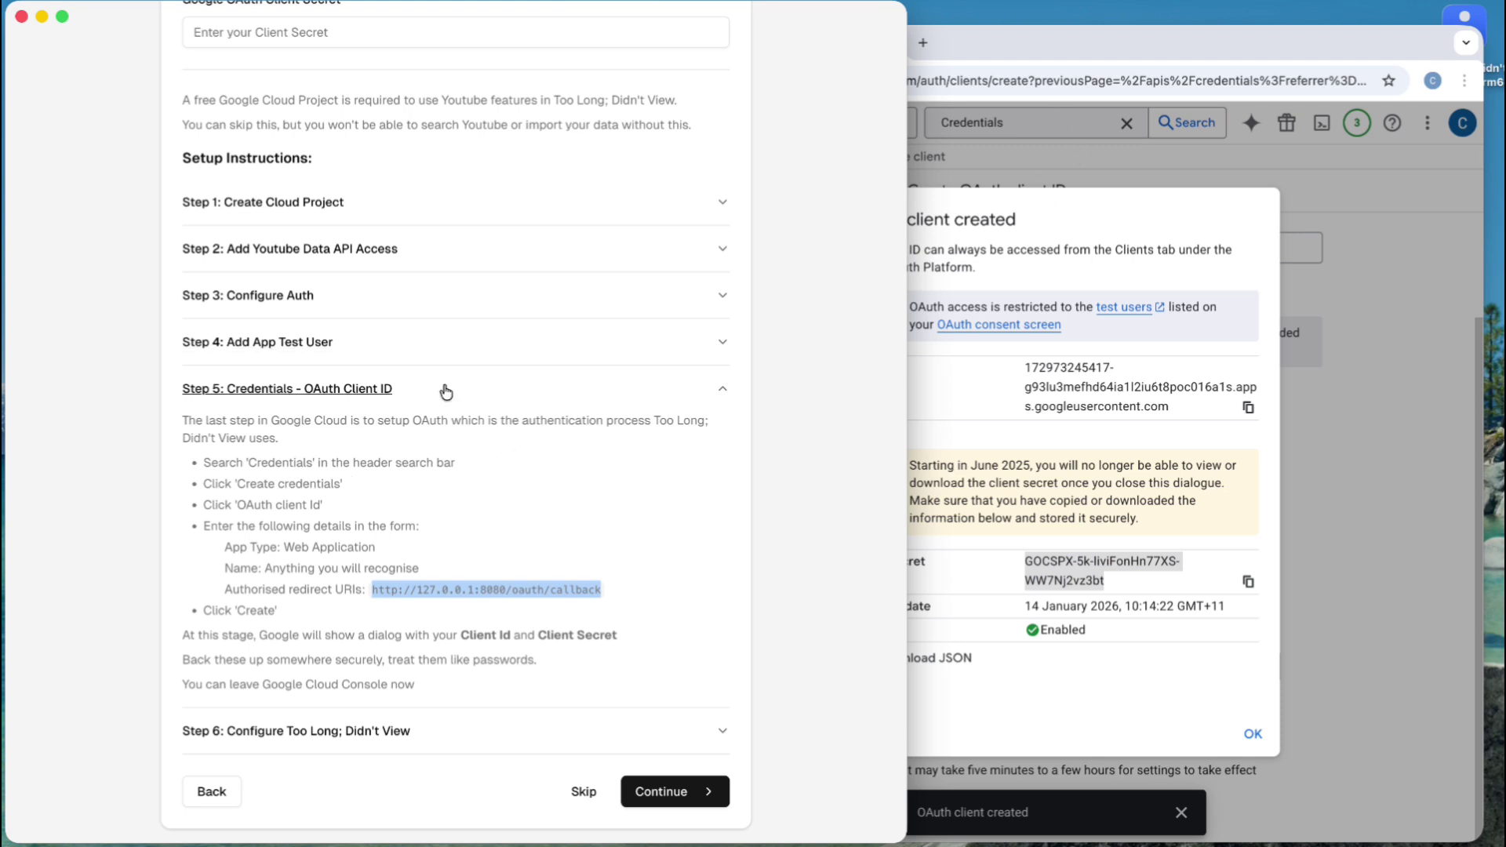
- Swap the Step 5 instructions for Step 6 and read them alongside the OAuth client details
click(405, 402)
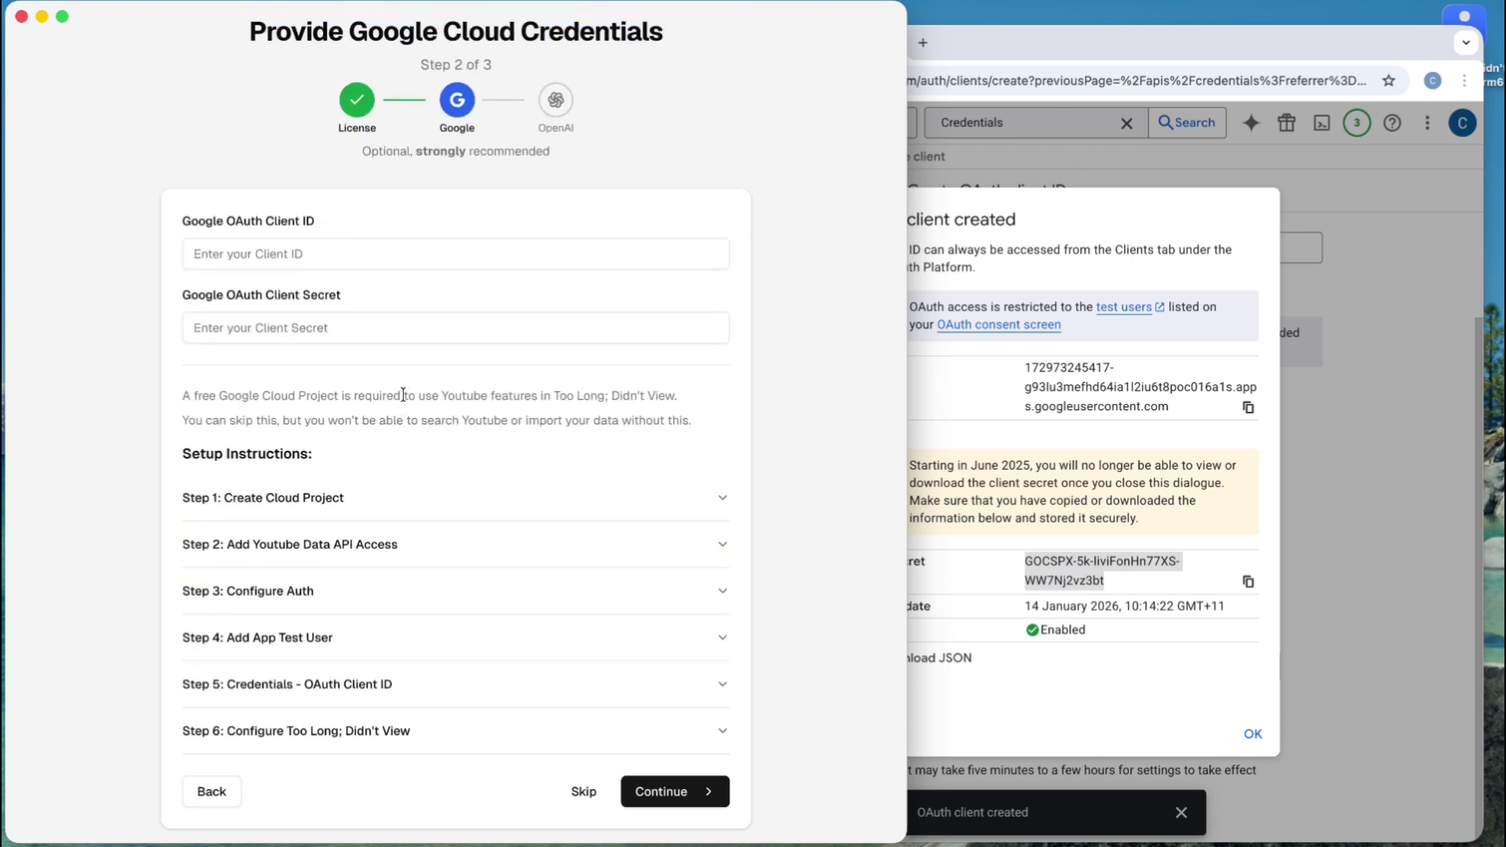
click(427, 728)
scroll(427, 728, down, 5)
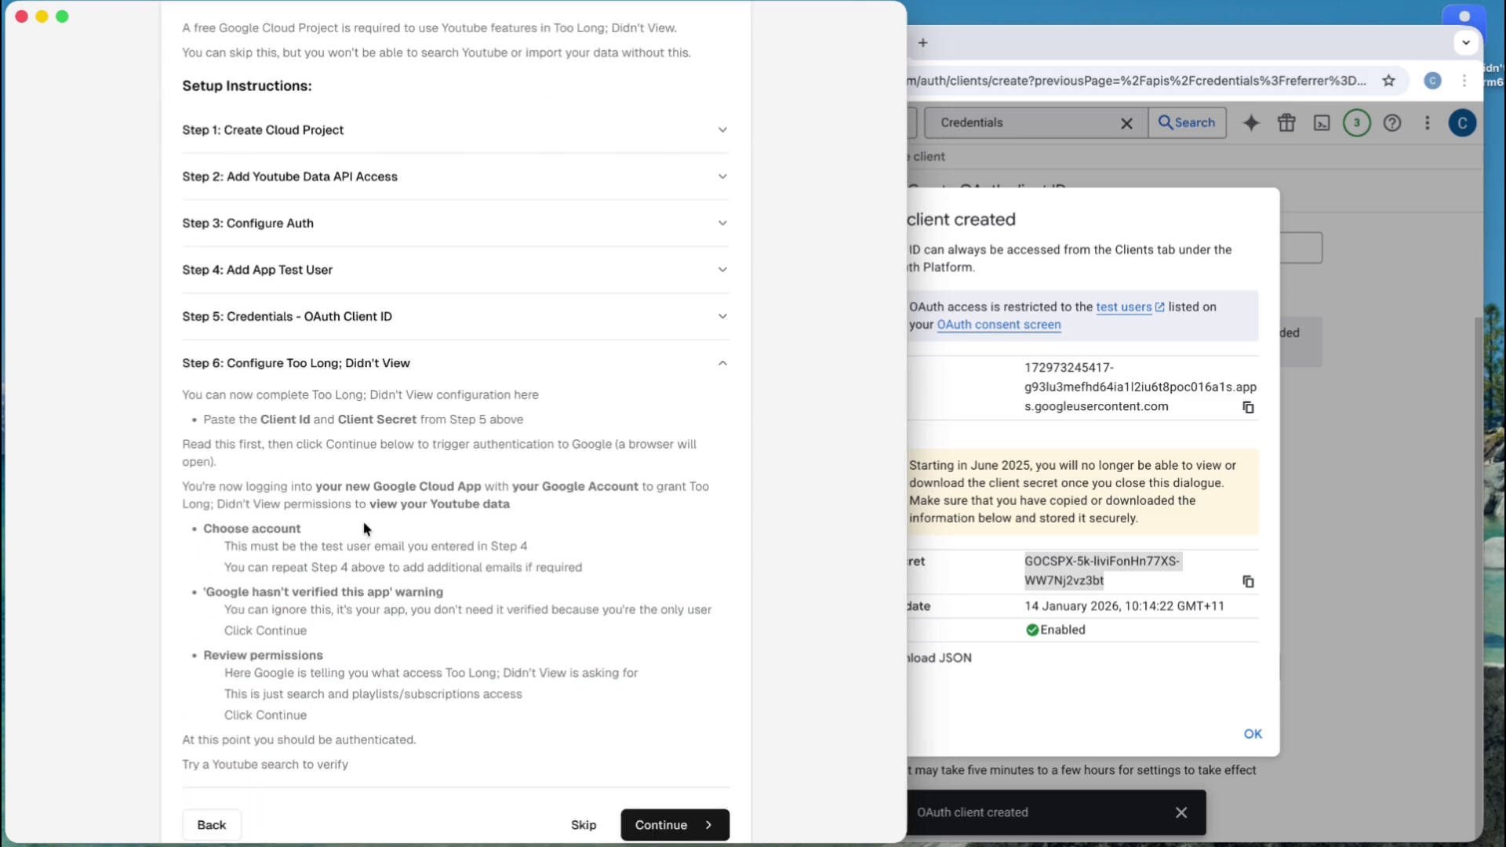
scroll(364, 521, up, 5)
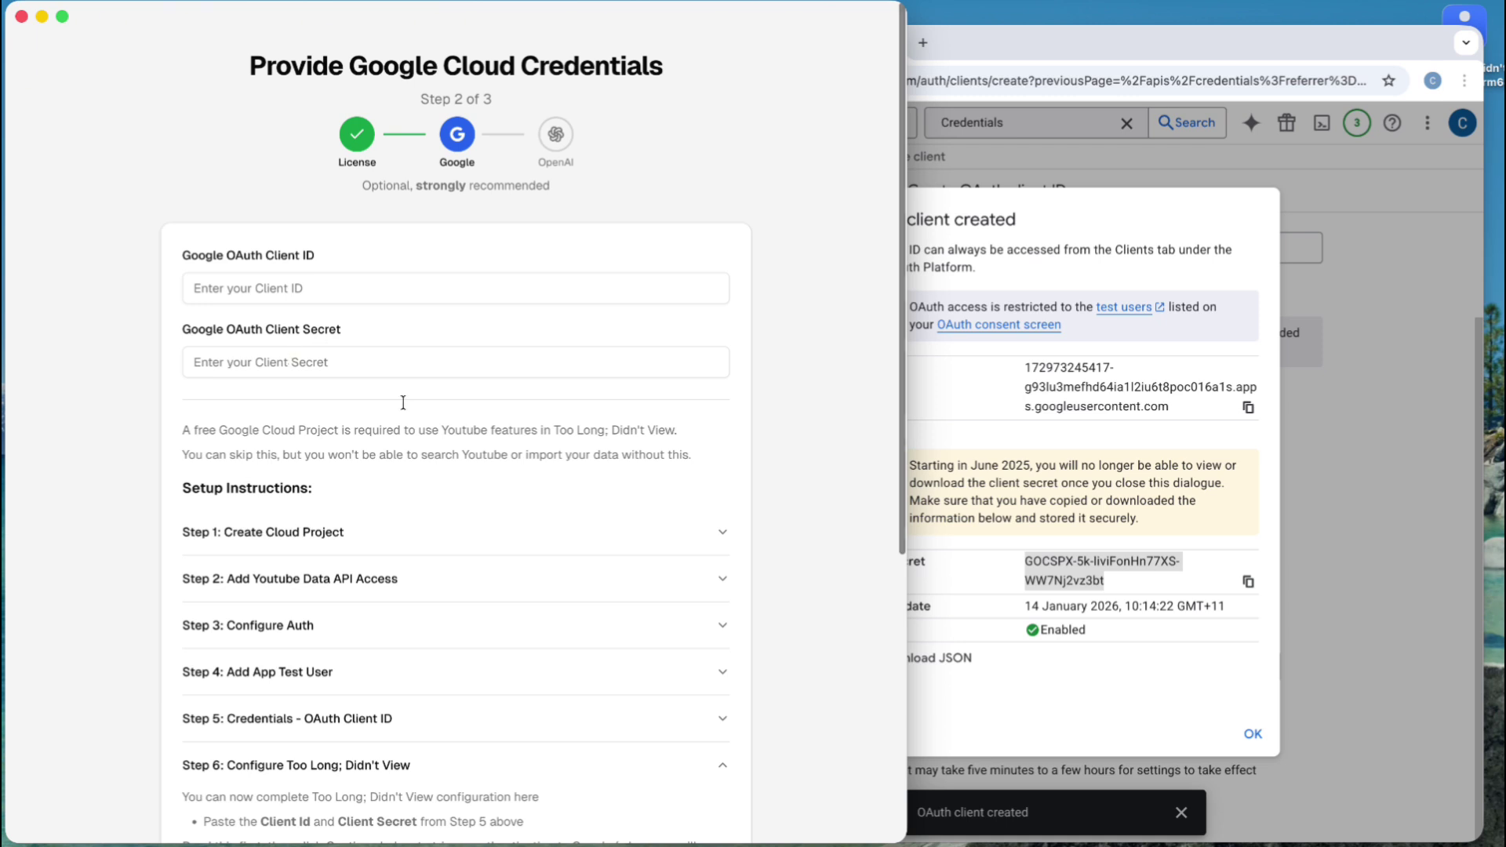
scroll(403, 403, down, 6)
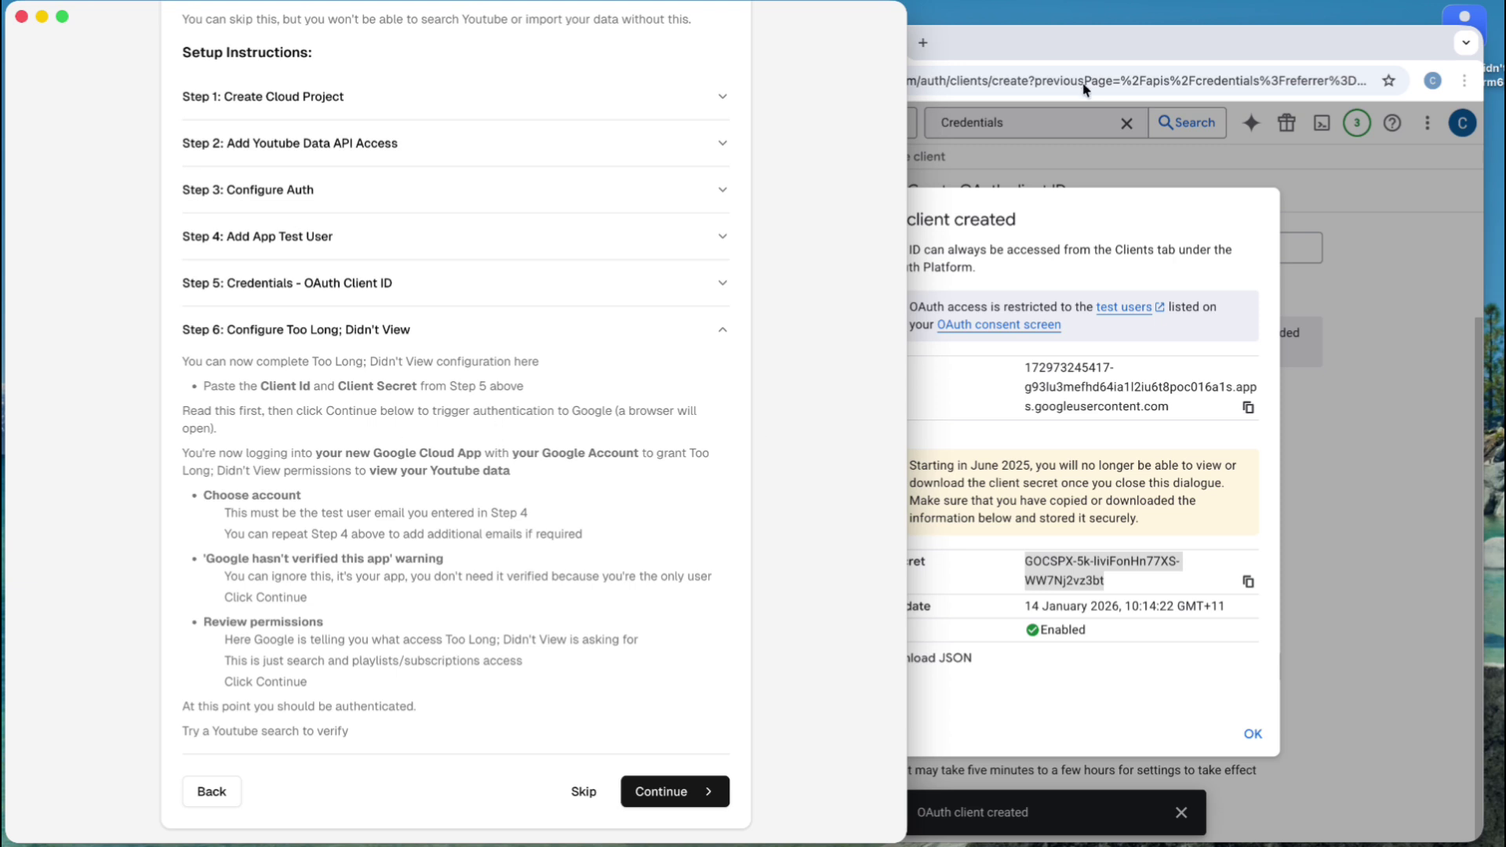
click(1085, 49)
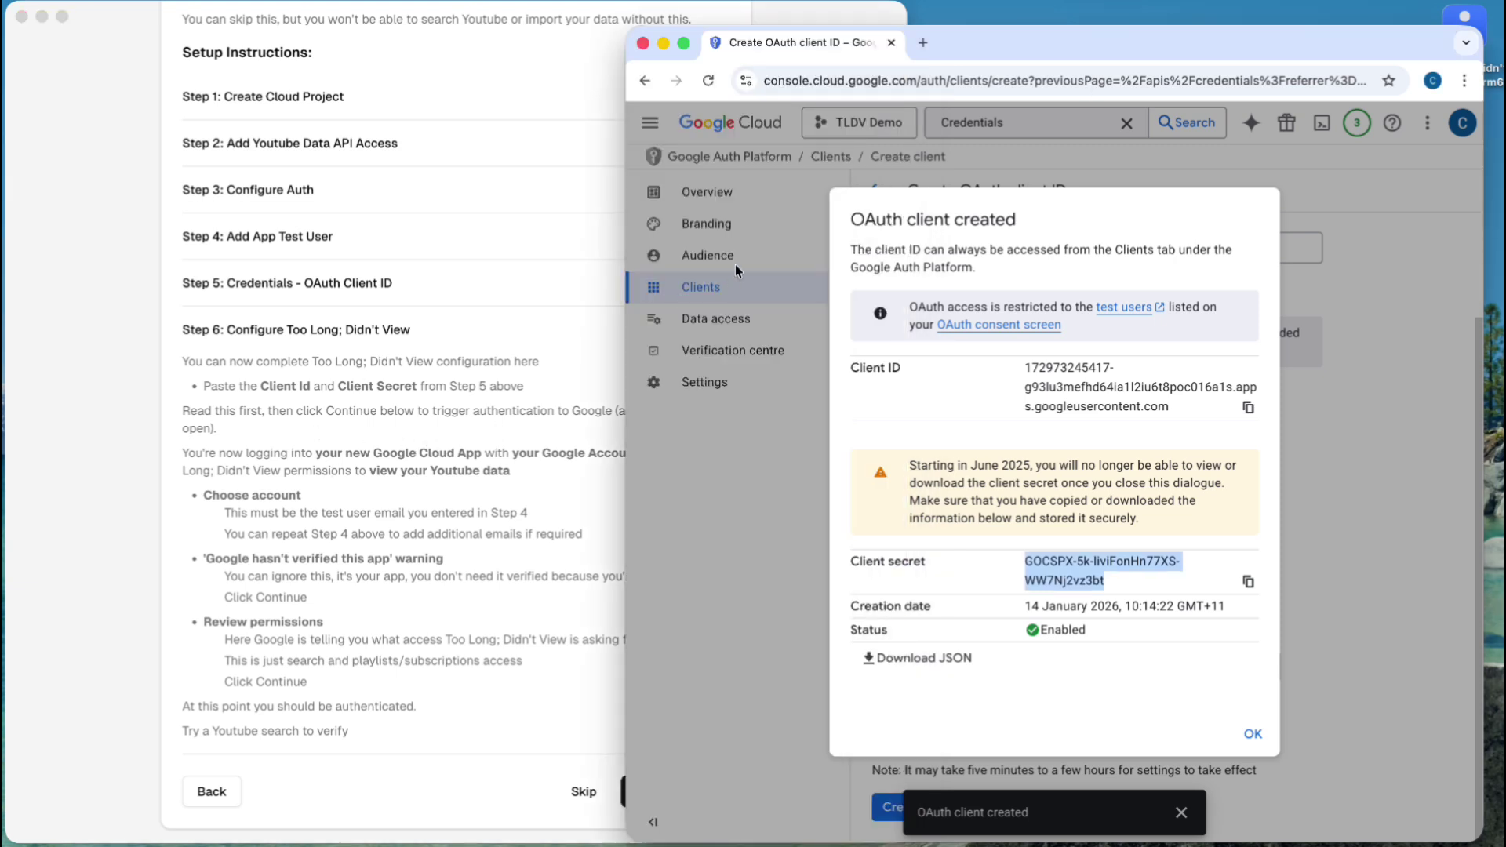
click(421, 455)
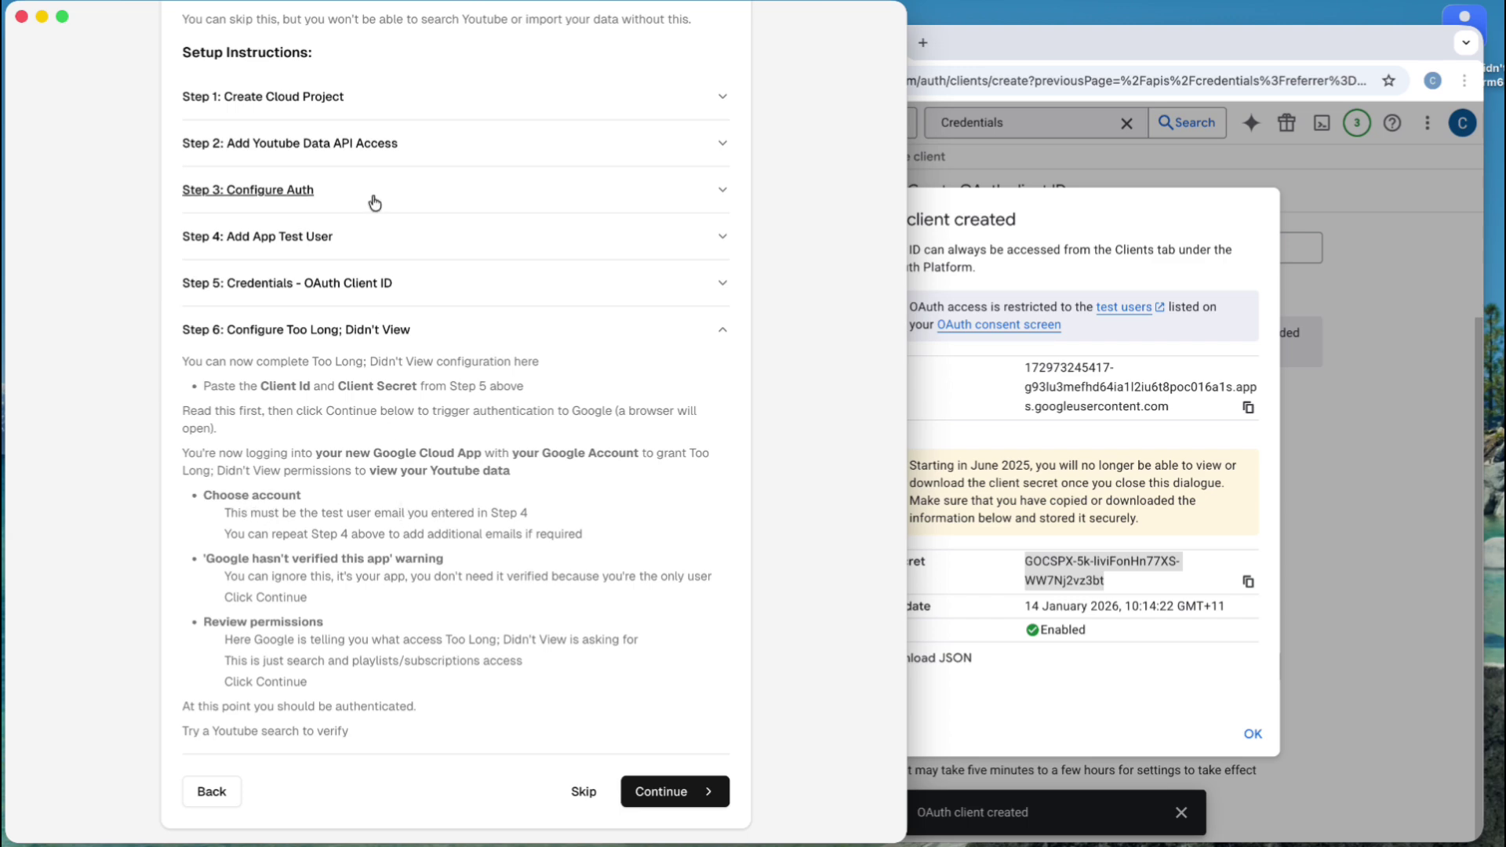
- Briefly check Step 4, then reopen Step 6 and read its permissions description
click(306, 237)
click(294, 504)
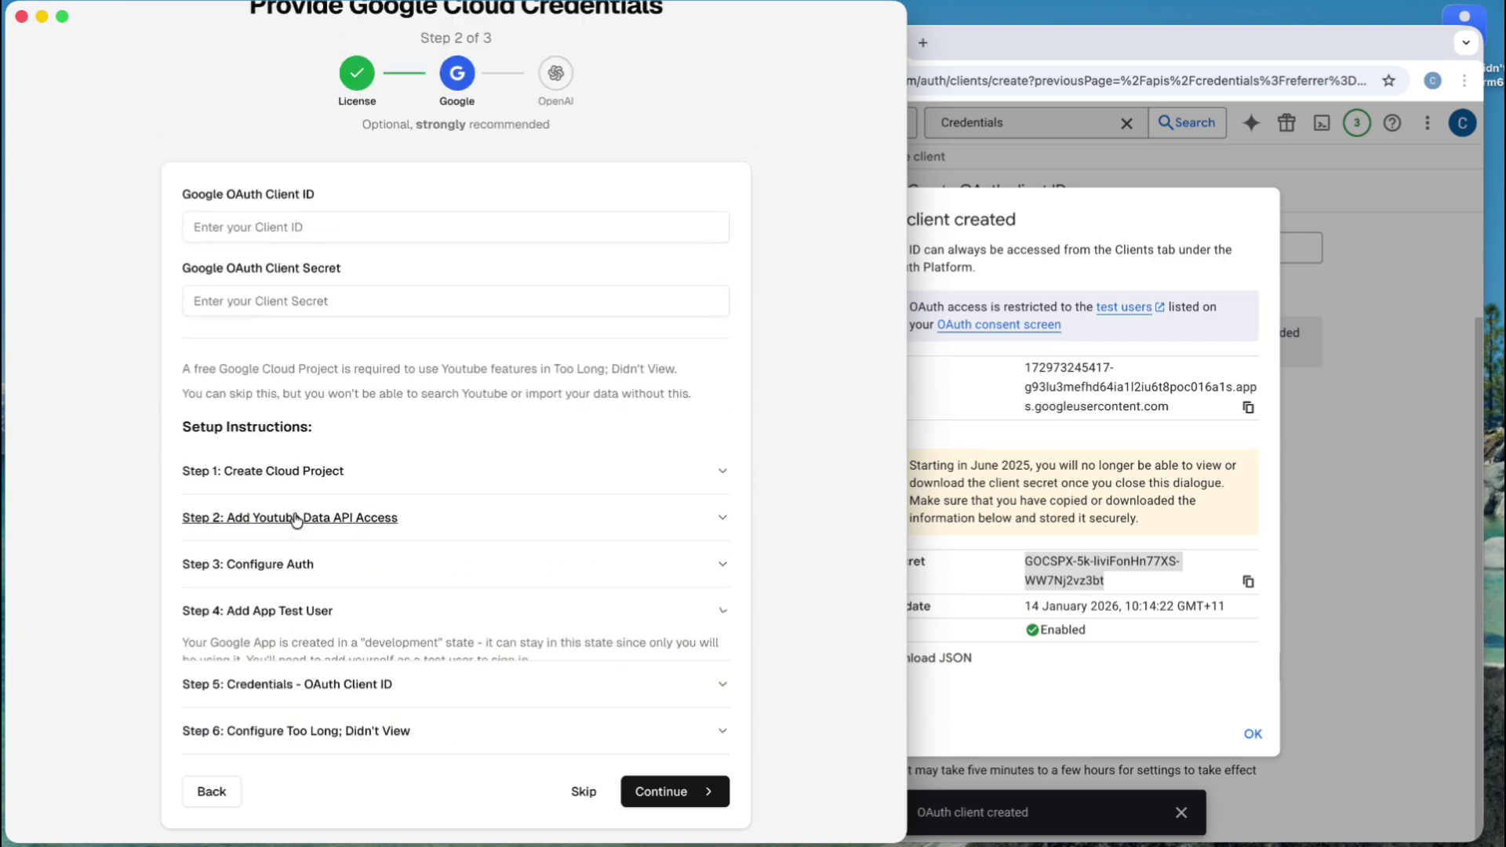
click(363, 727)
scroll(366, 727, down, 3)
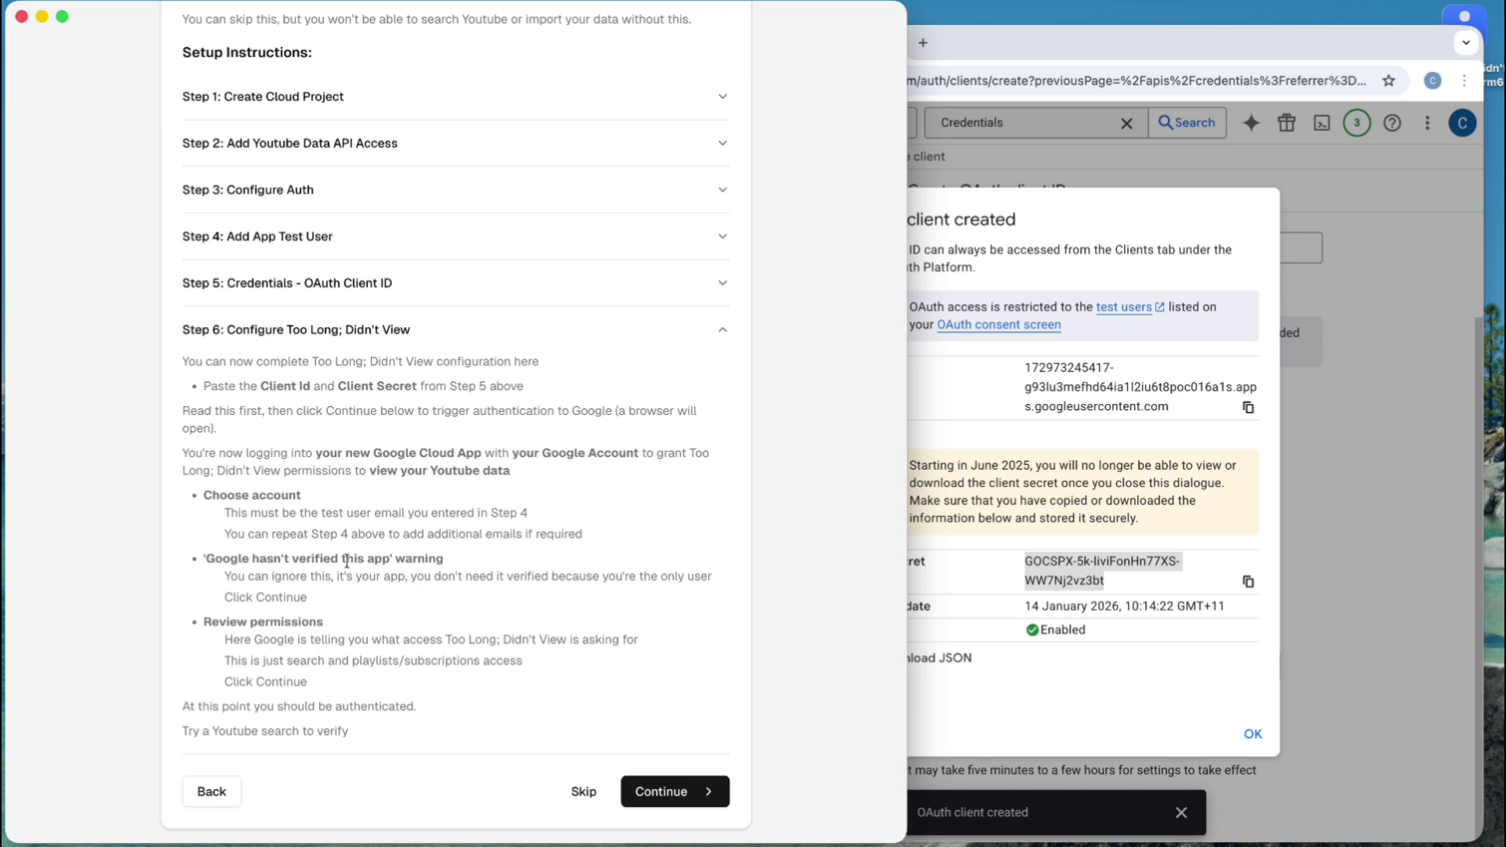
click(983, 47)
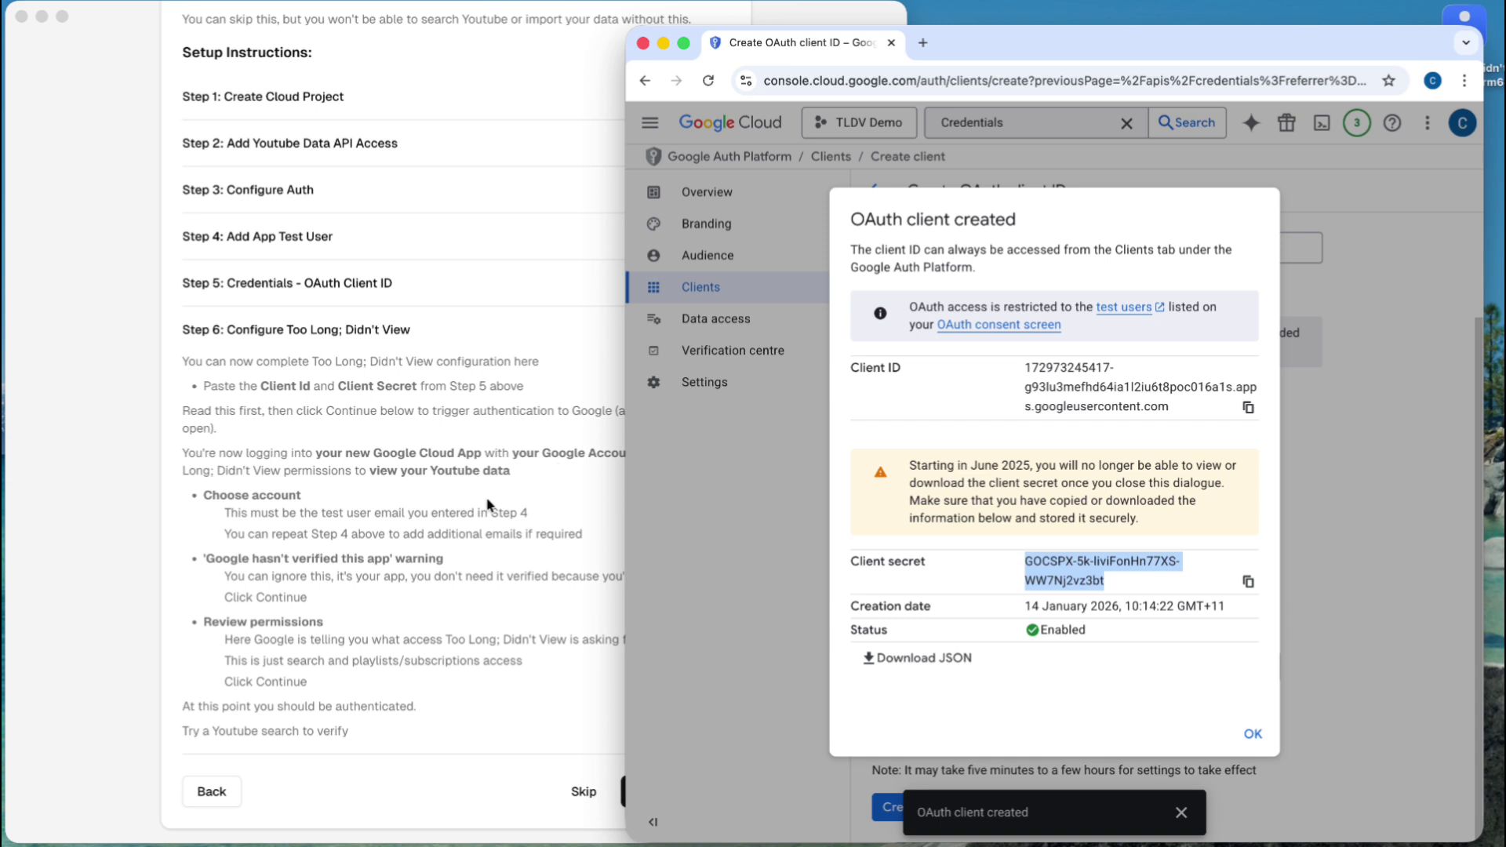
click(393, 586)
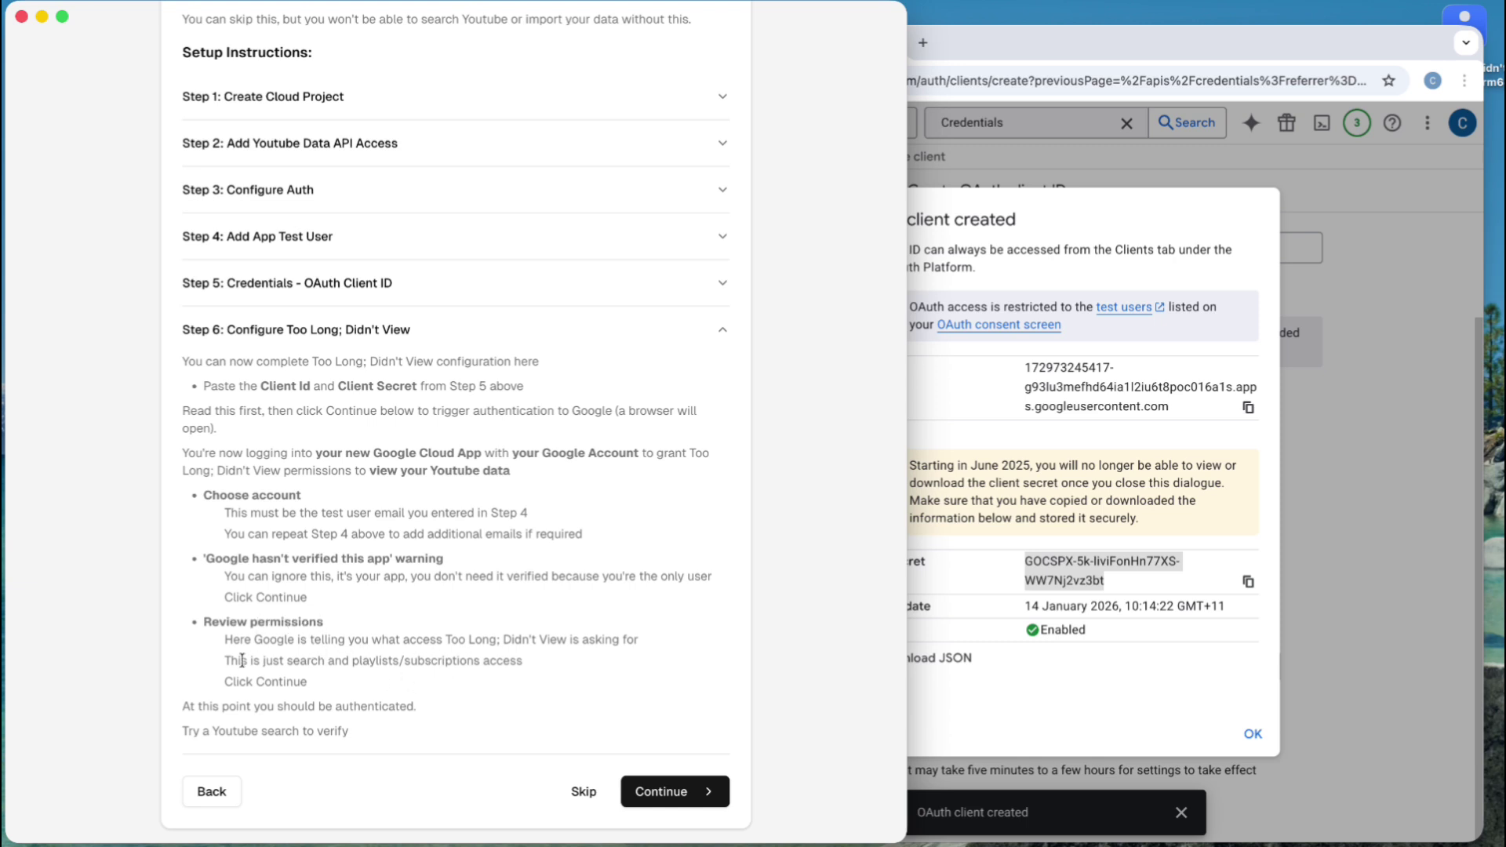
drag(241, 660, 503, 661)
click(388, 654)
scroll(460, 652, up, 10)
- Copy the new client ID from Cloud Console into the Google OAuth Client ID field
click(925, 227)
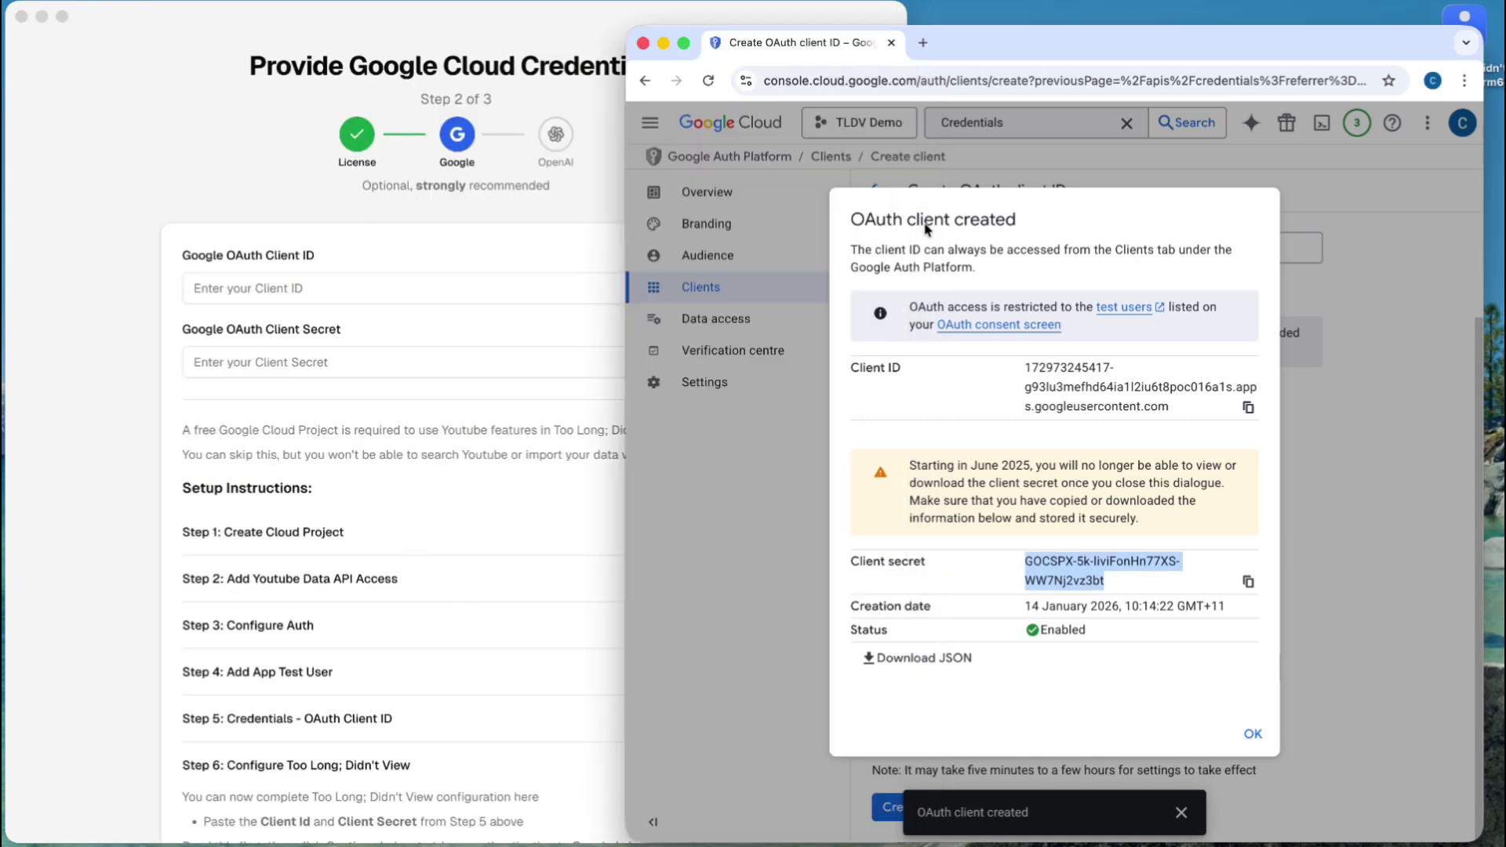
click(1248, 407)
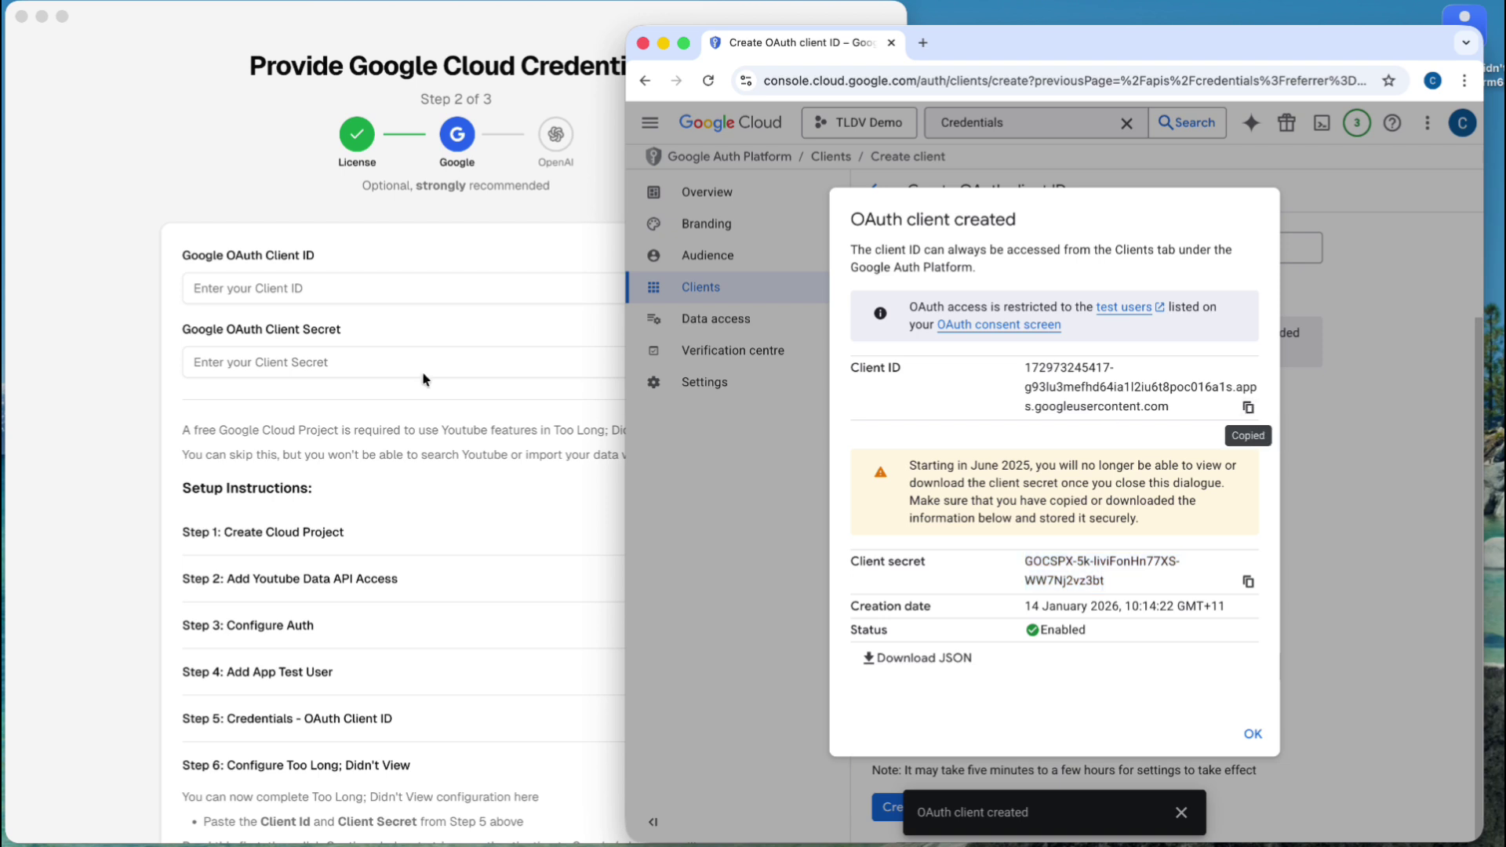
click(337, 282)
key(super+v)
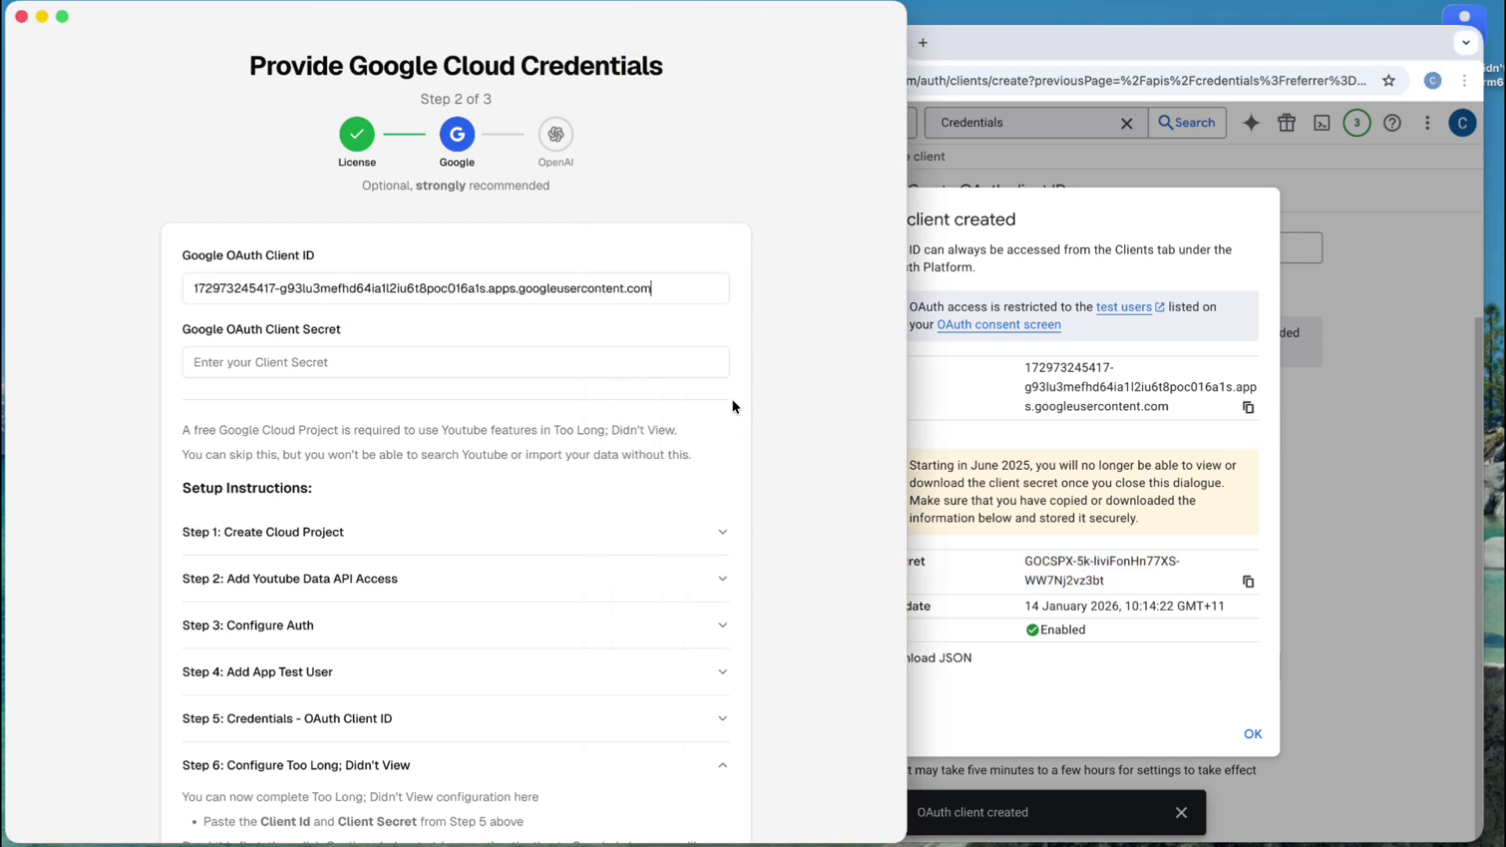
- Paste the client secret into the Client Secret field and continue to Google authentication
click(1157, 562)
click(1248, 581)
click(416, 372)
key(super+v)
scroll(431, 475, down, 5)
scroll(430, 472, down, 2)
click(687, 799)
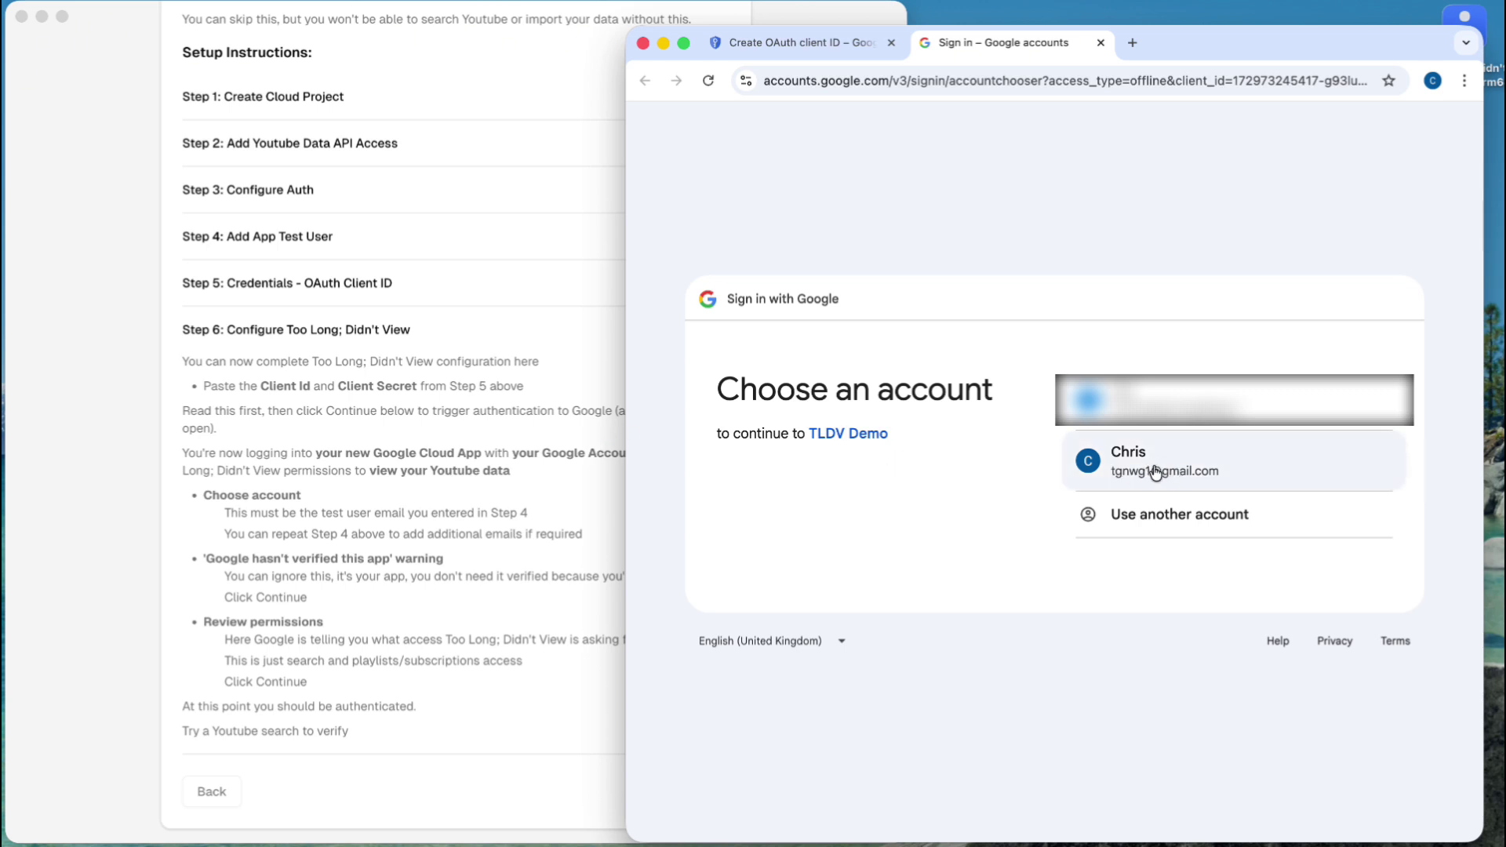
- Sign in with the test account and proceed past the unverified-app warning for TLDV Demo
click(1156, 470)
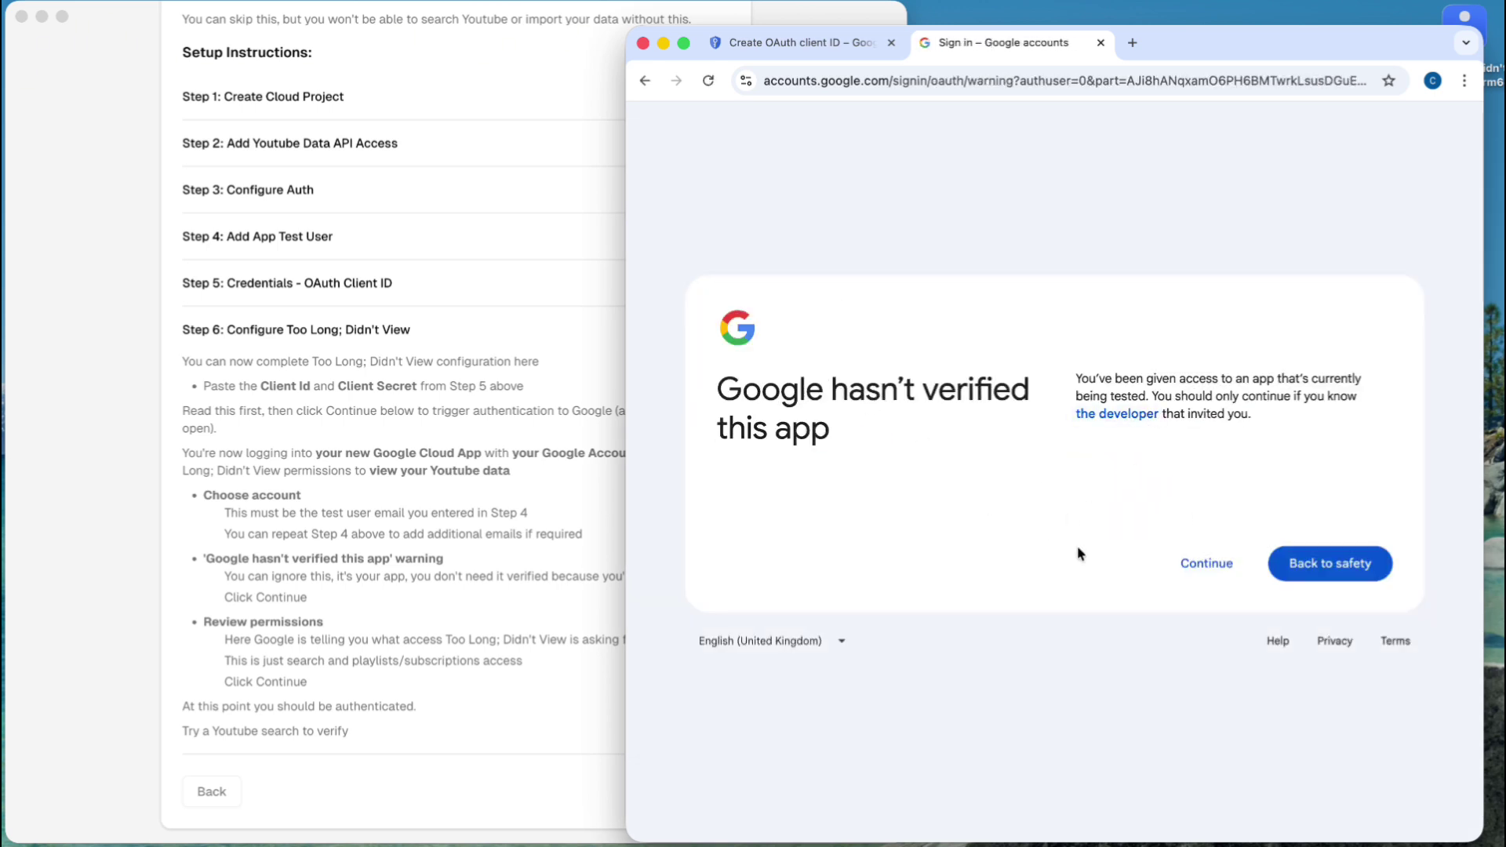
click(1222, 577)
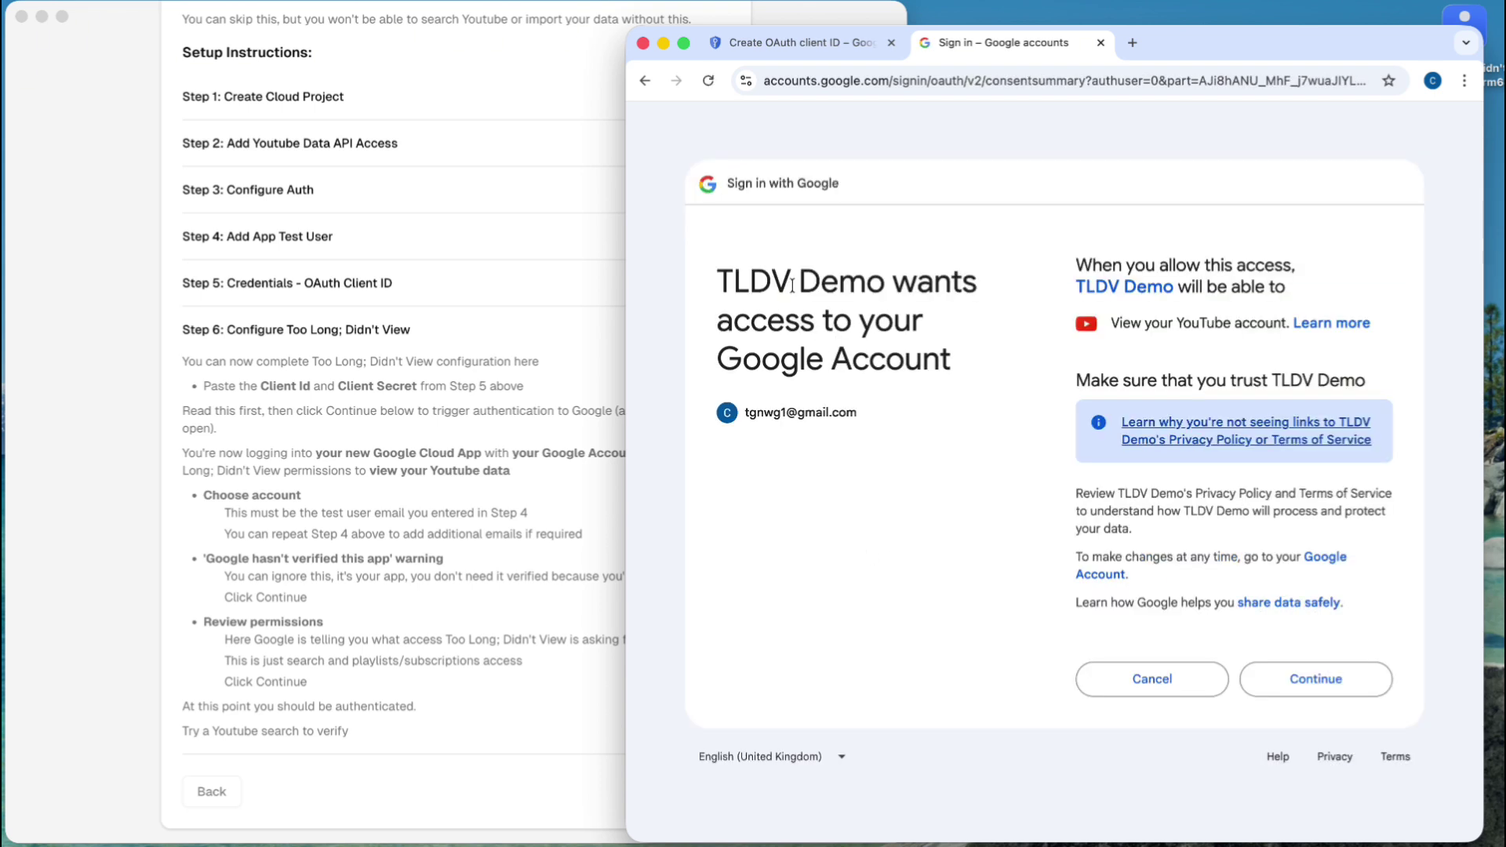
drag(891, 286, 715, 286)
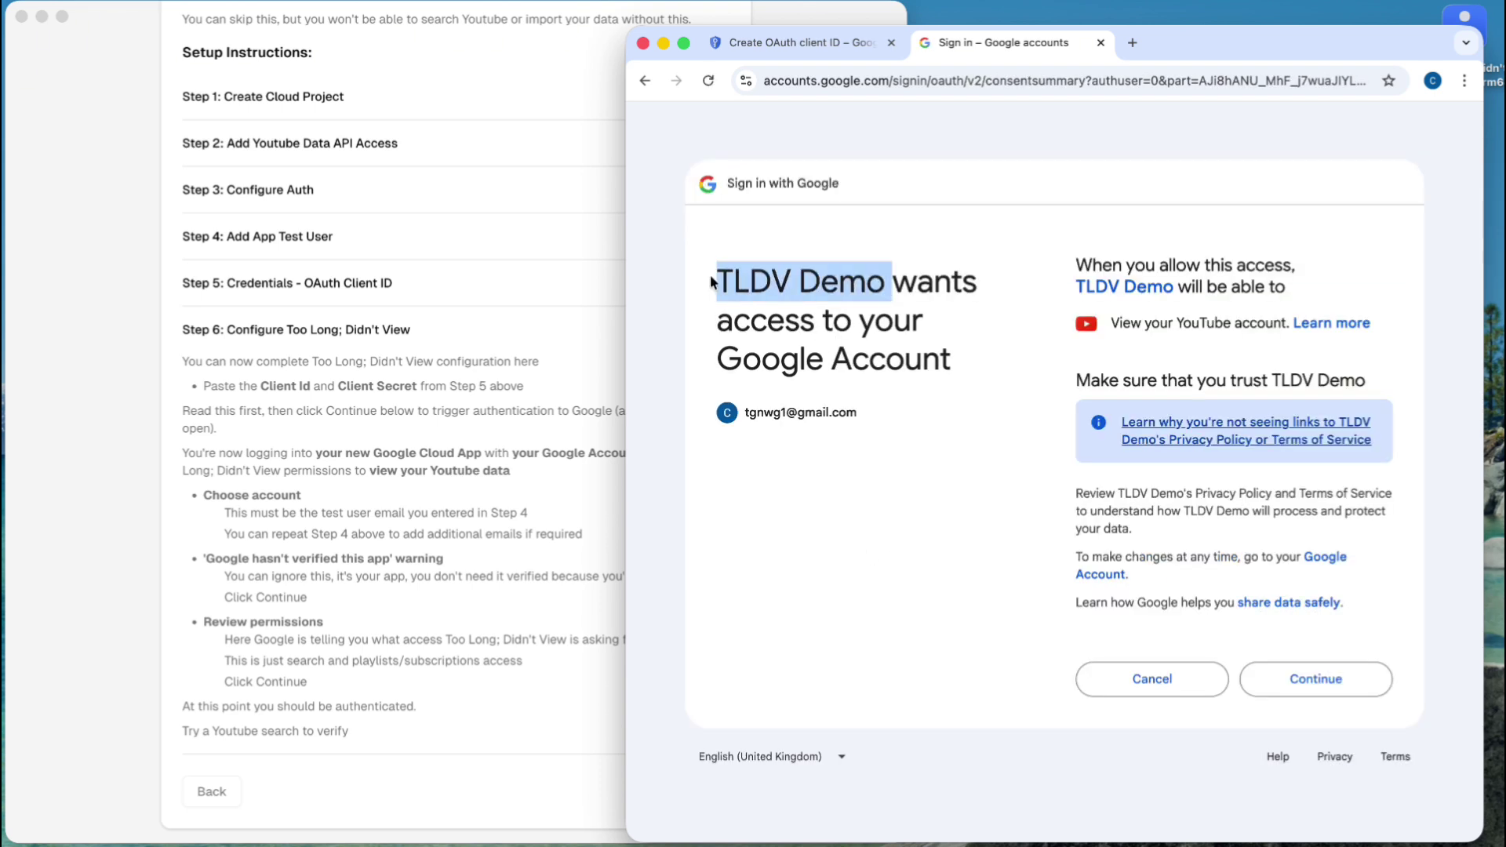
click(798, 293)
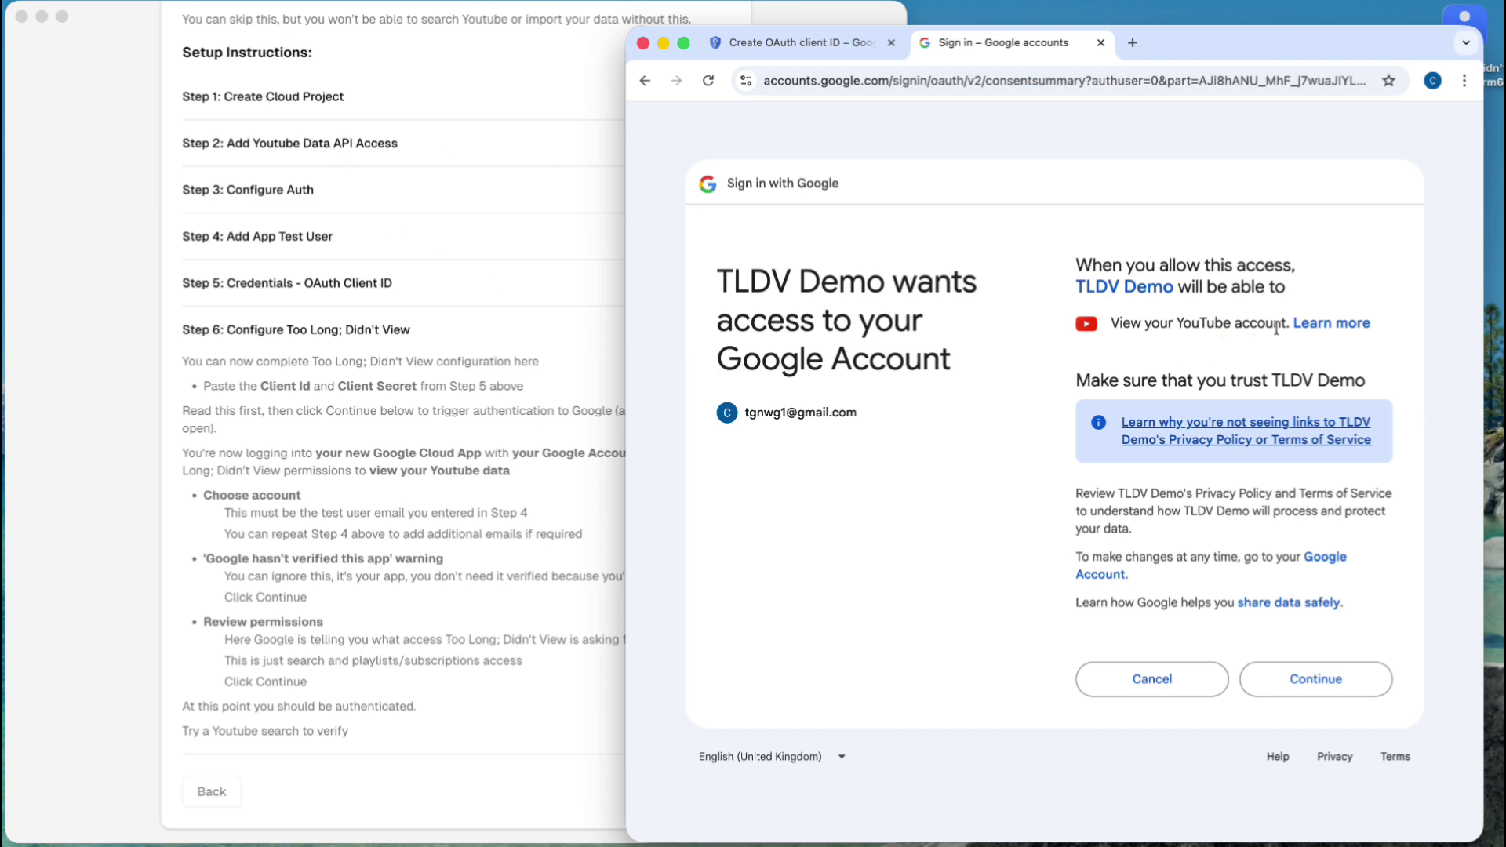
- Review the requested YouTube videos and playlists access, then grant it to TLDV Demo
click(1322, 324)
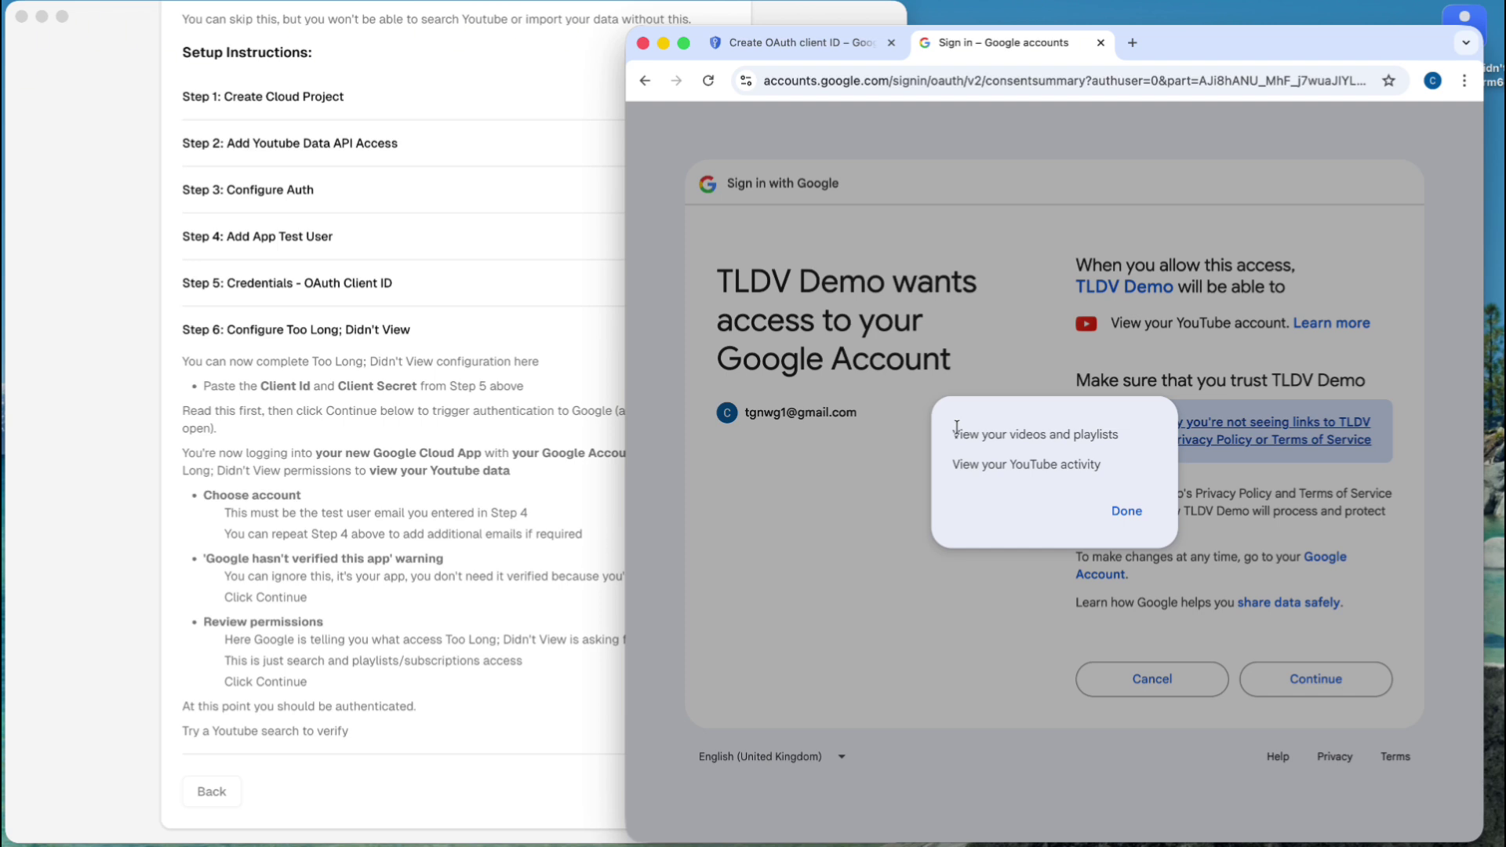
drag(956, 428, 1045, 443)
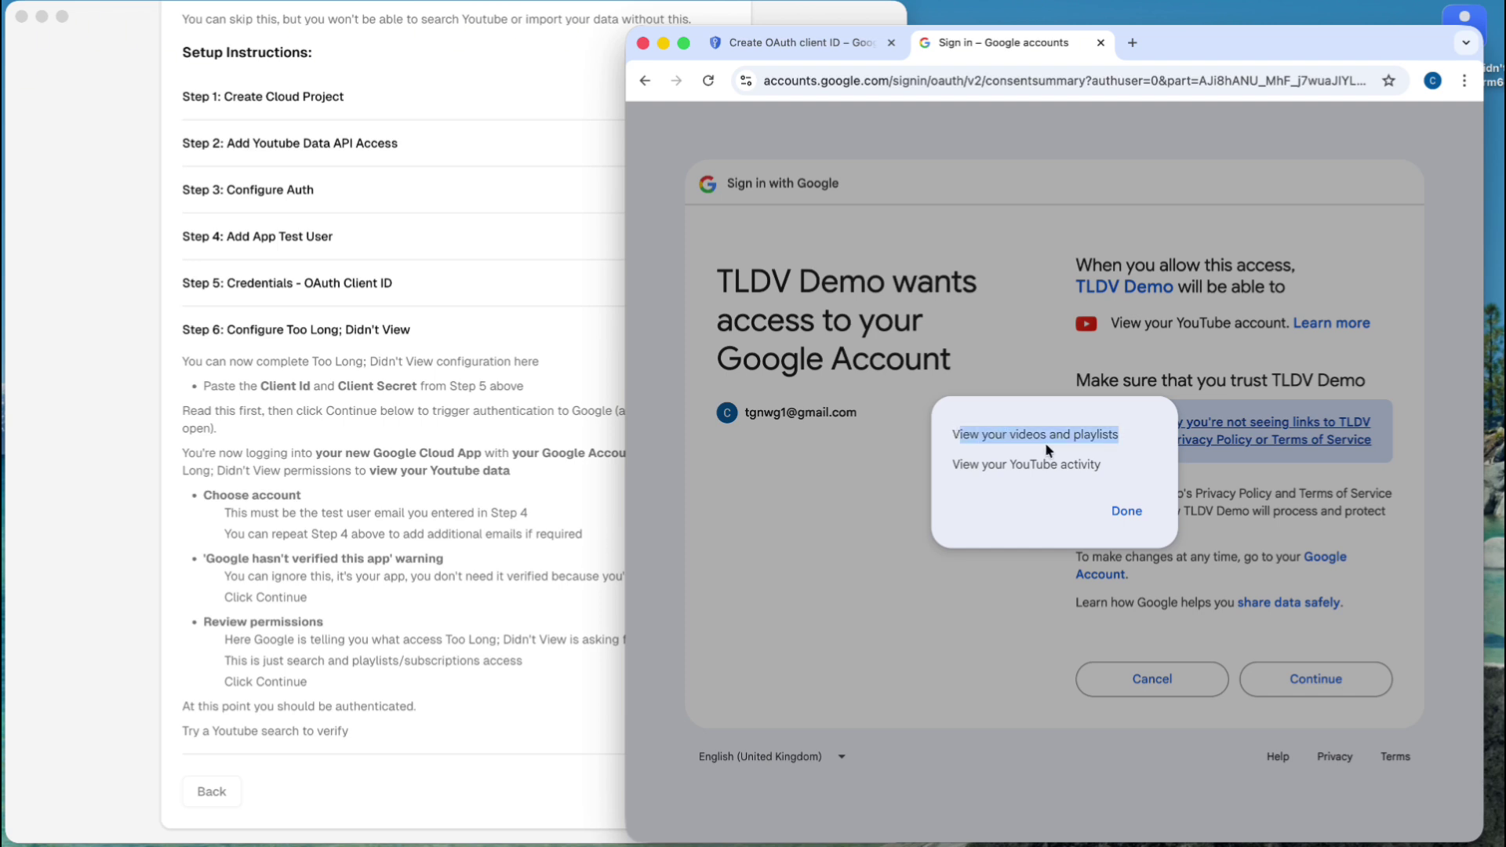
click(1003, 431)
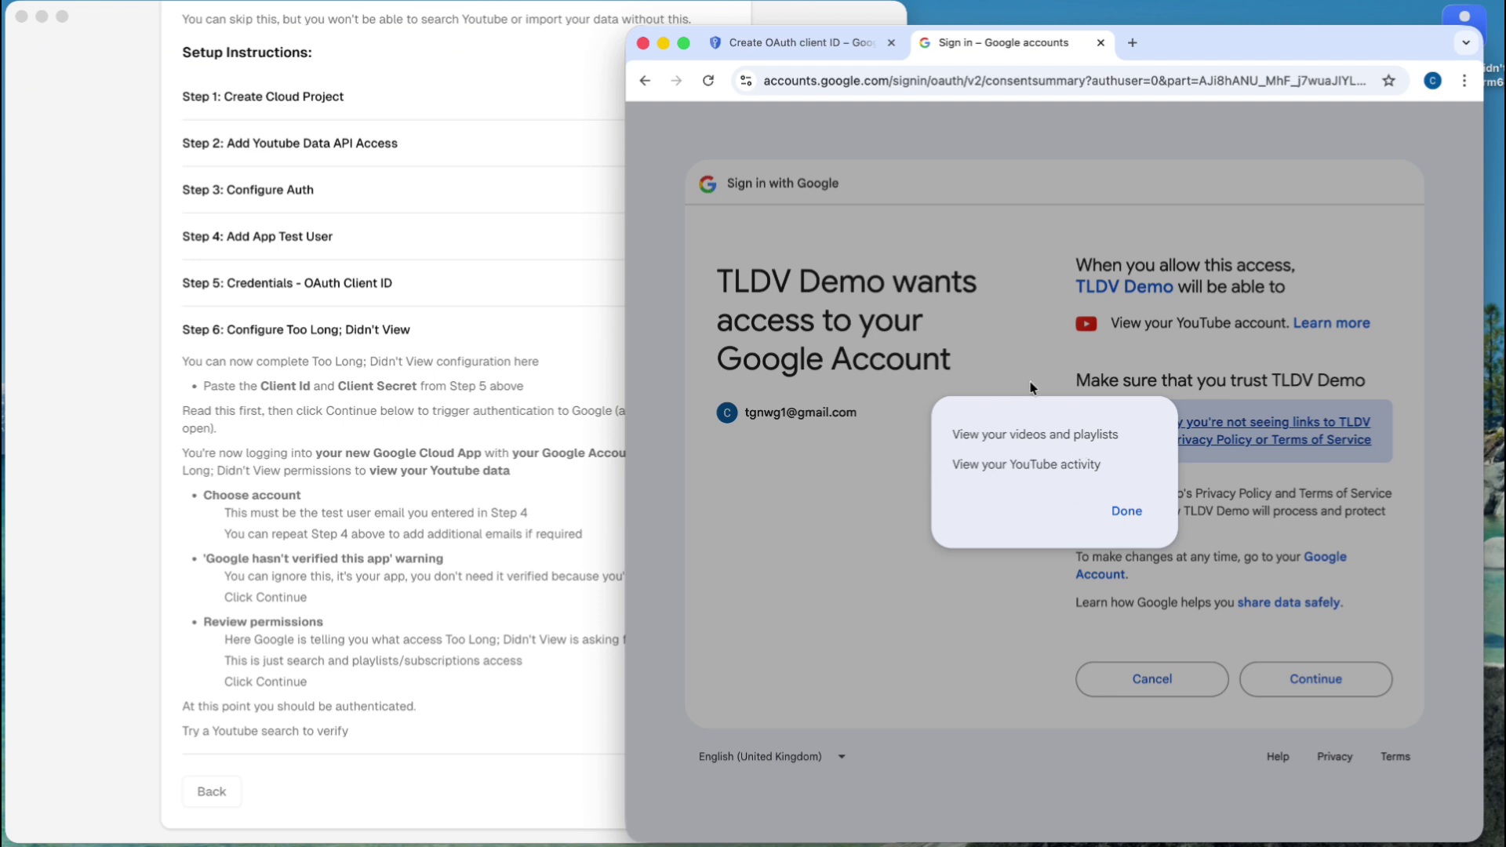
click(1122, 514)
click(1271, 677)
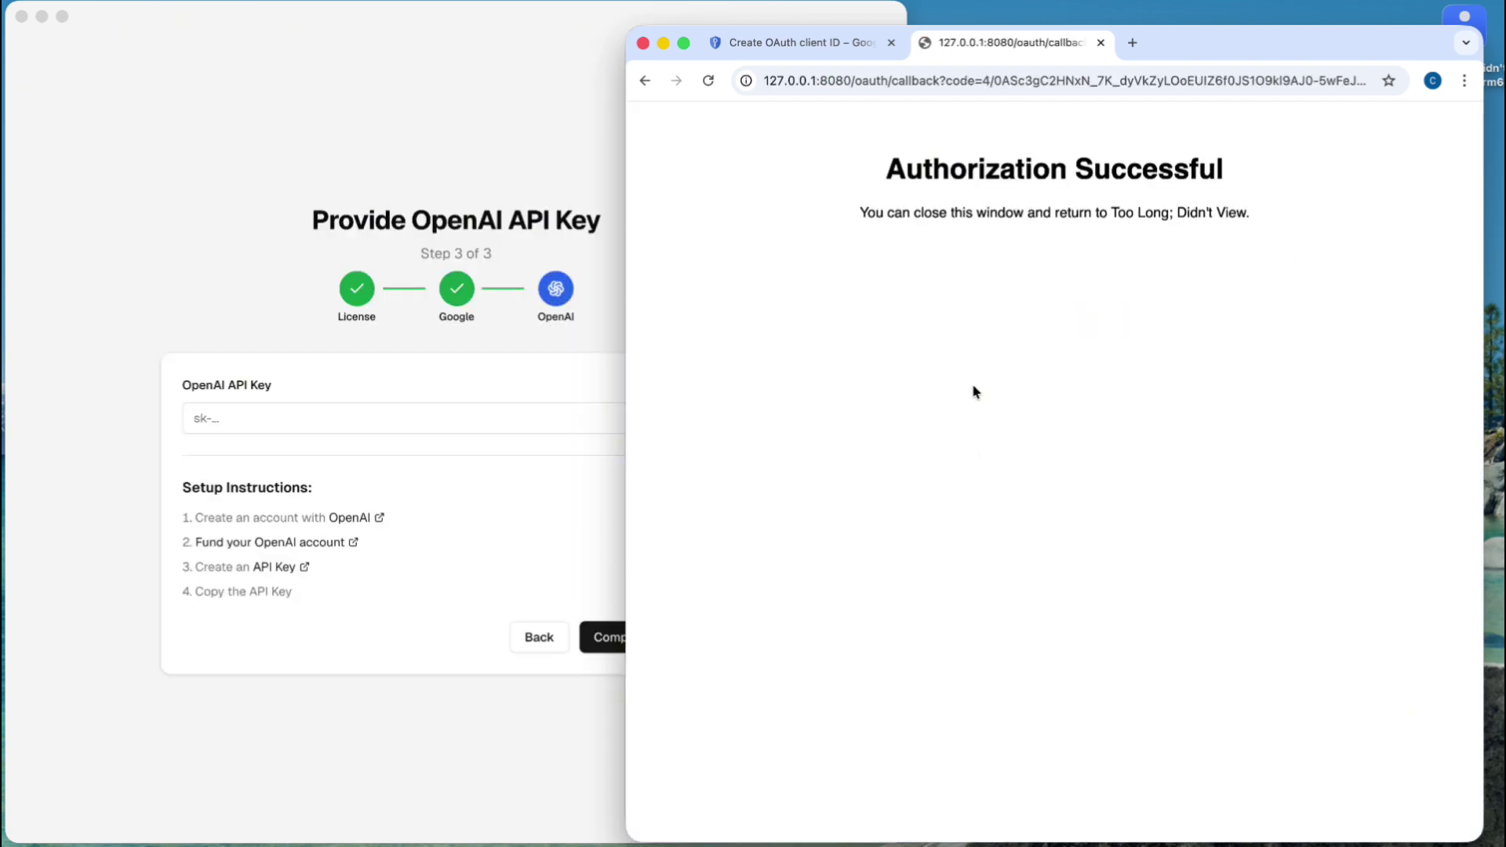
- Close the authorization success tab and move the setup window, now on the OpenAI API Key step, further right
click(1102, 43)
click(446, 31)
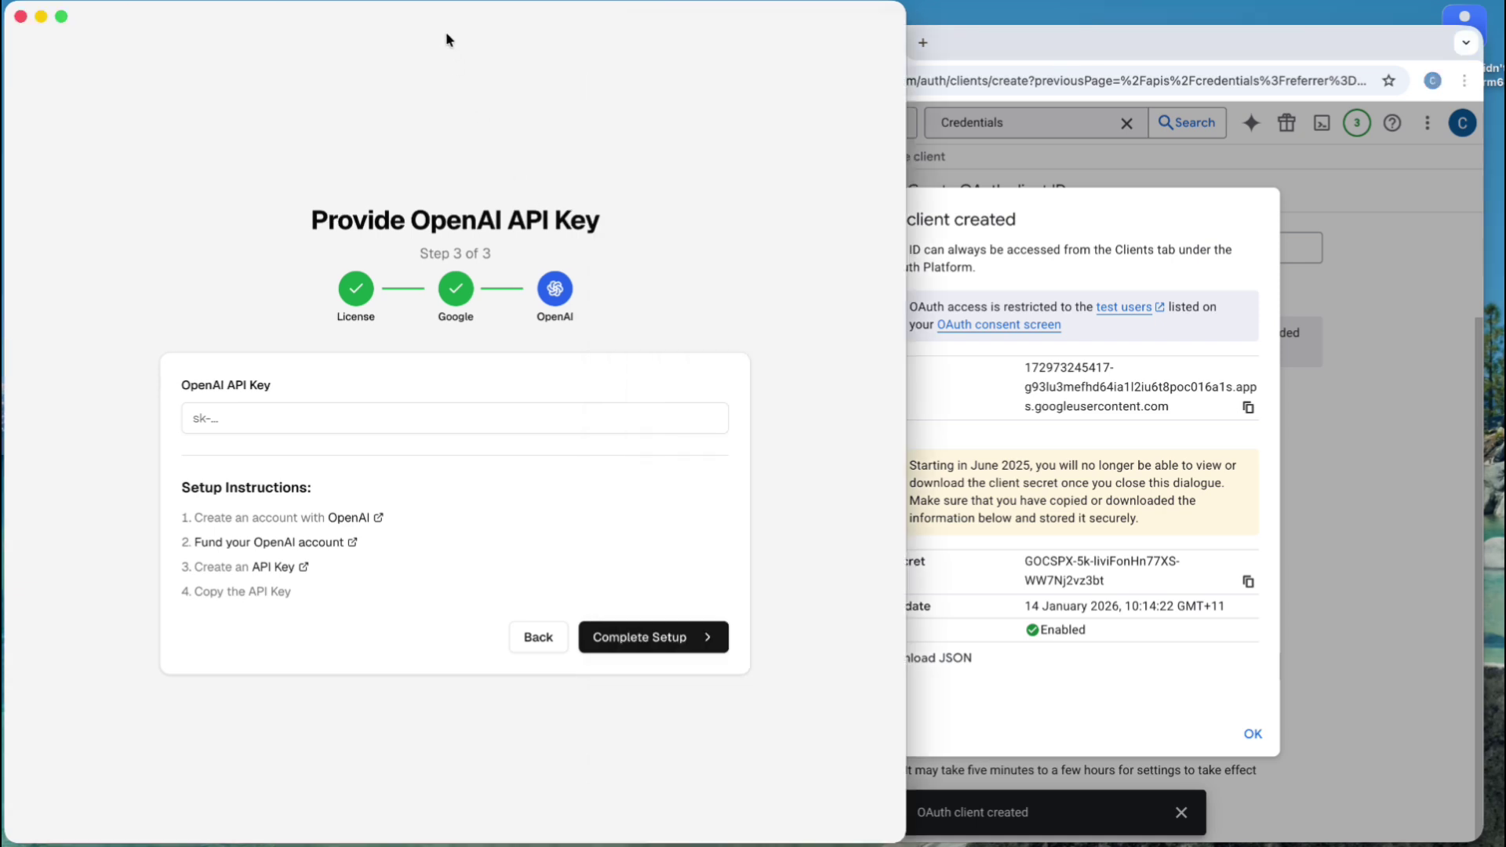
drag(461, 22, 576, 17)
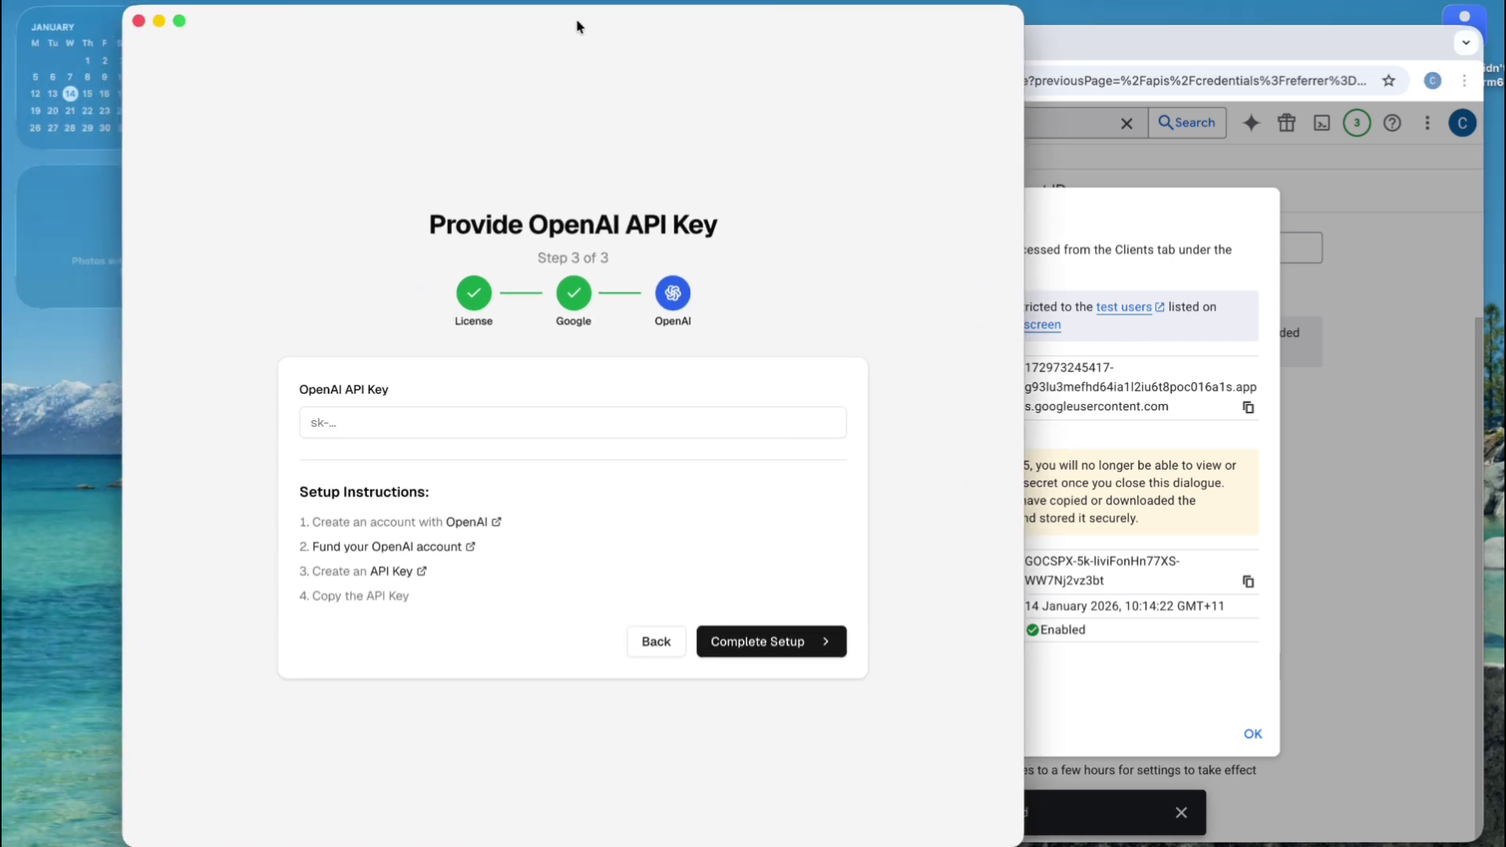